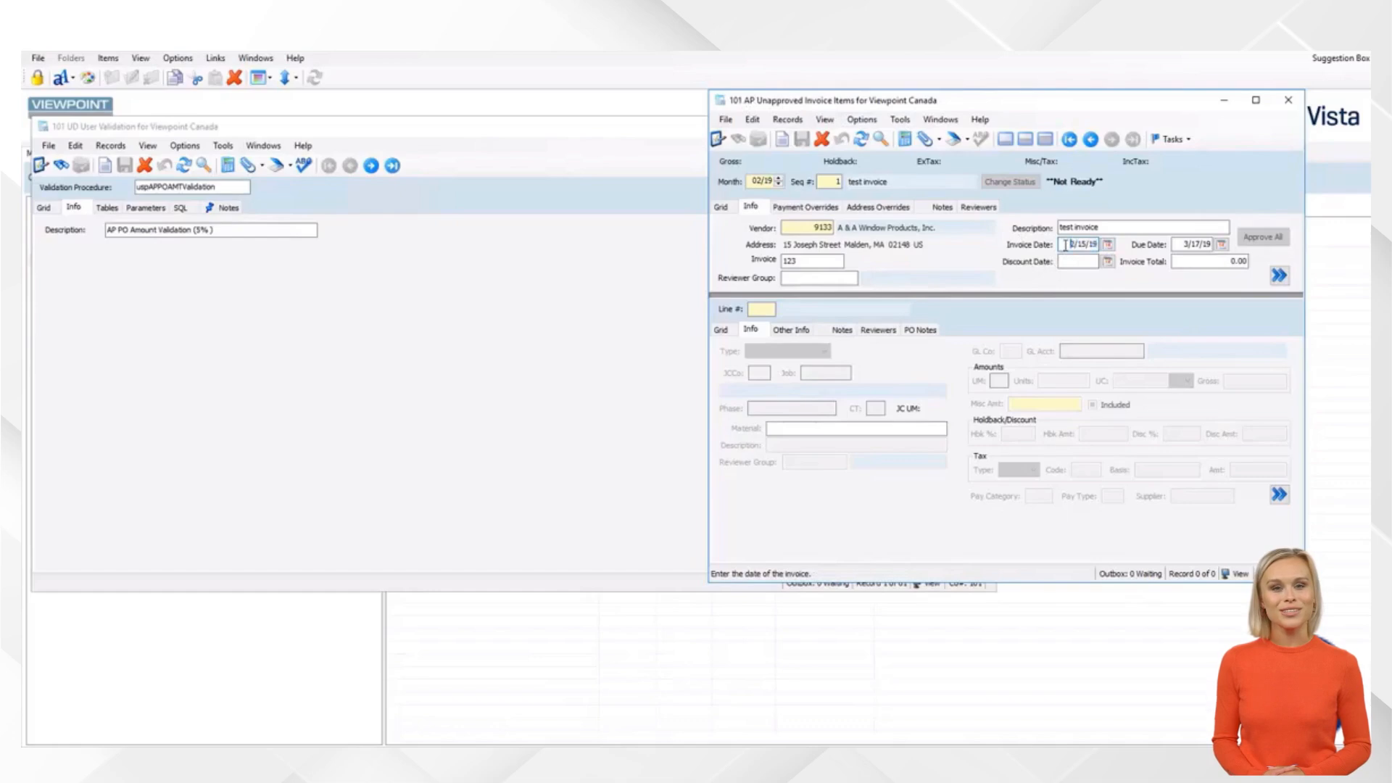
Enter 0101 as the invoice date (1/1/29), then switch to the UD User Validation window
drag(1065, 245, 1107, 242)
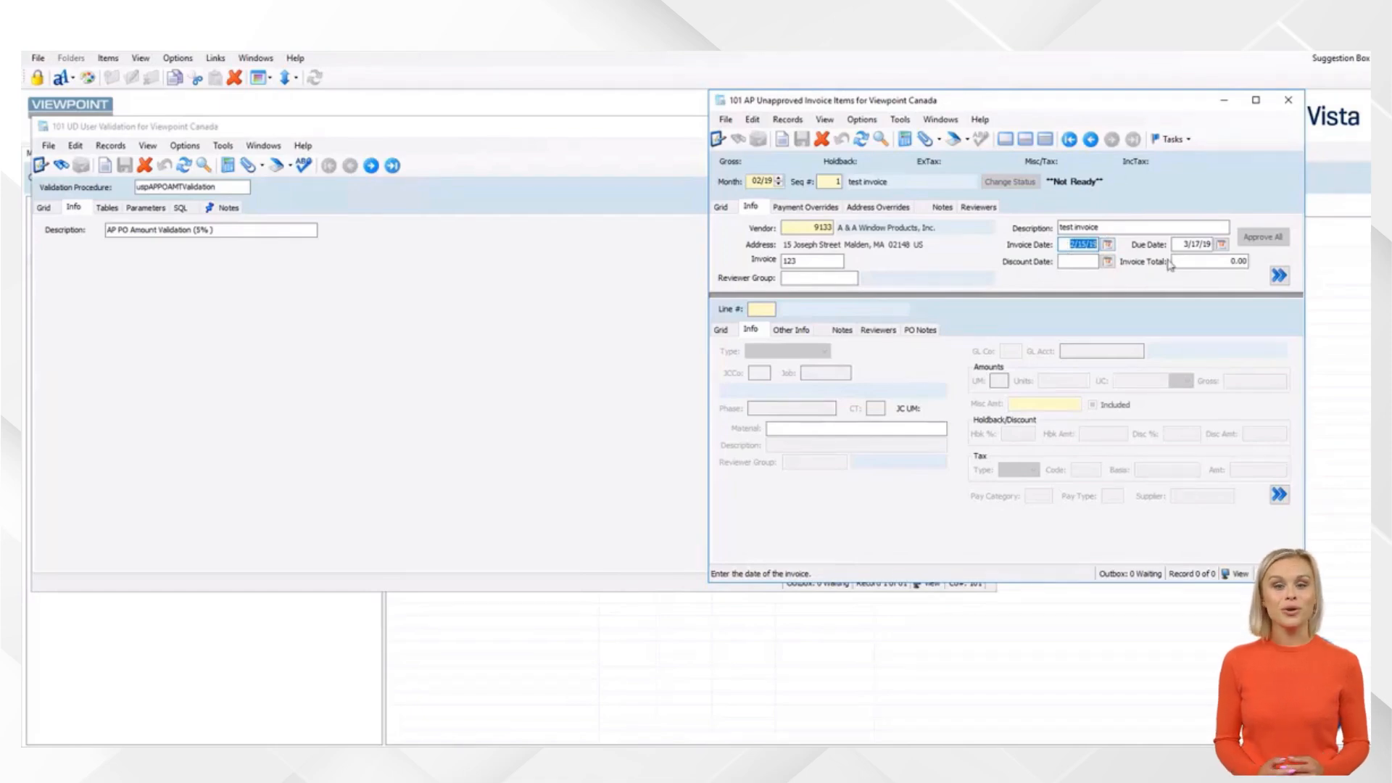
text(0101)
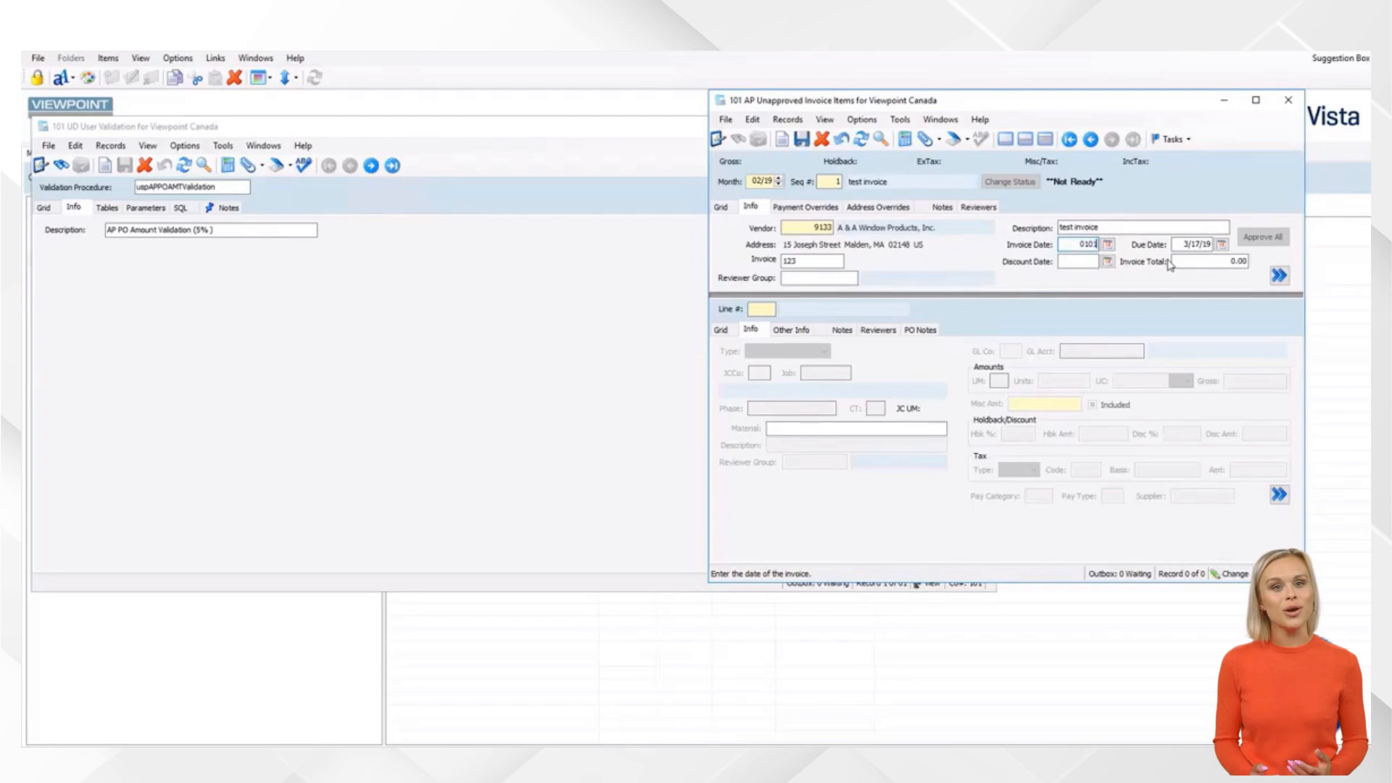
key(Tab)
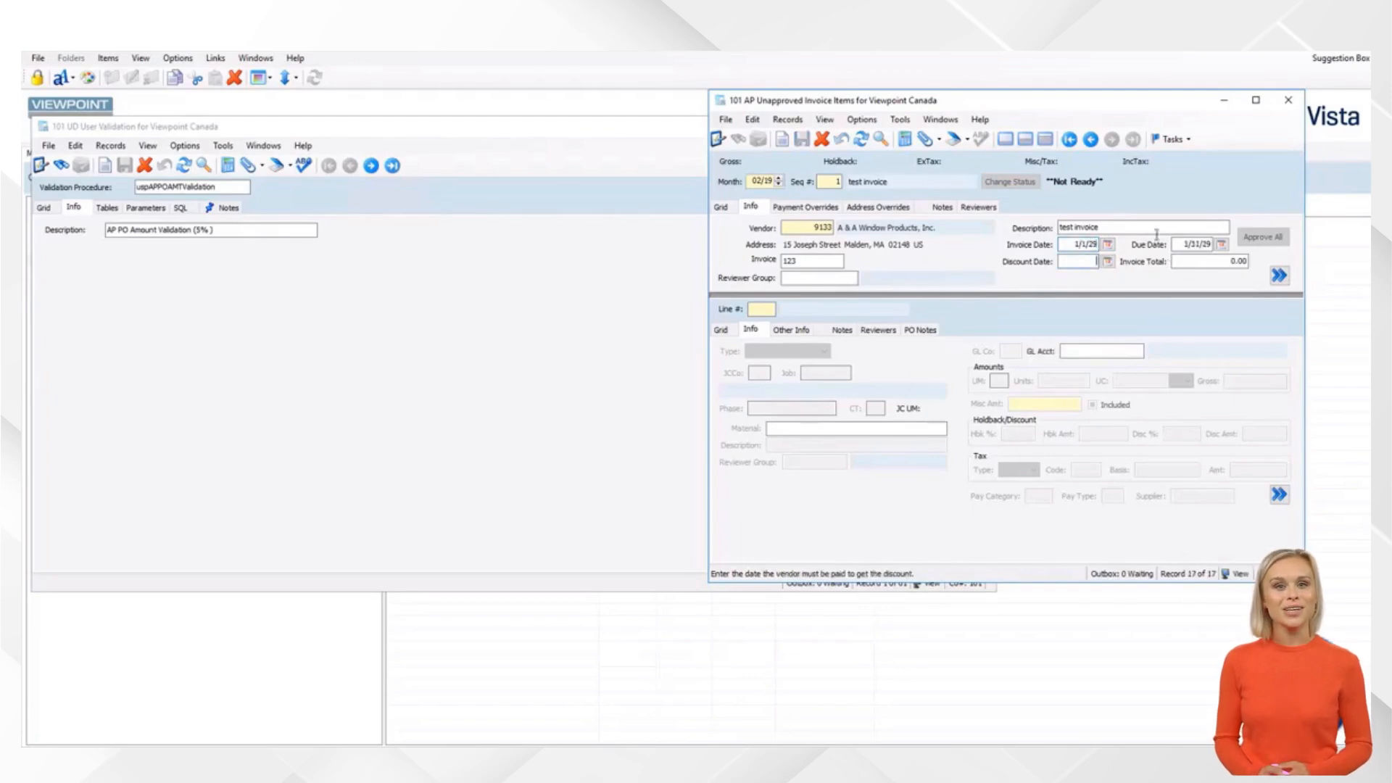
click(1065, 244)
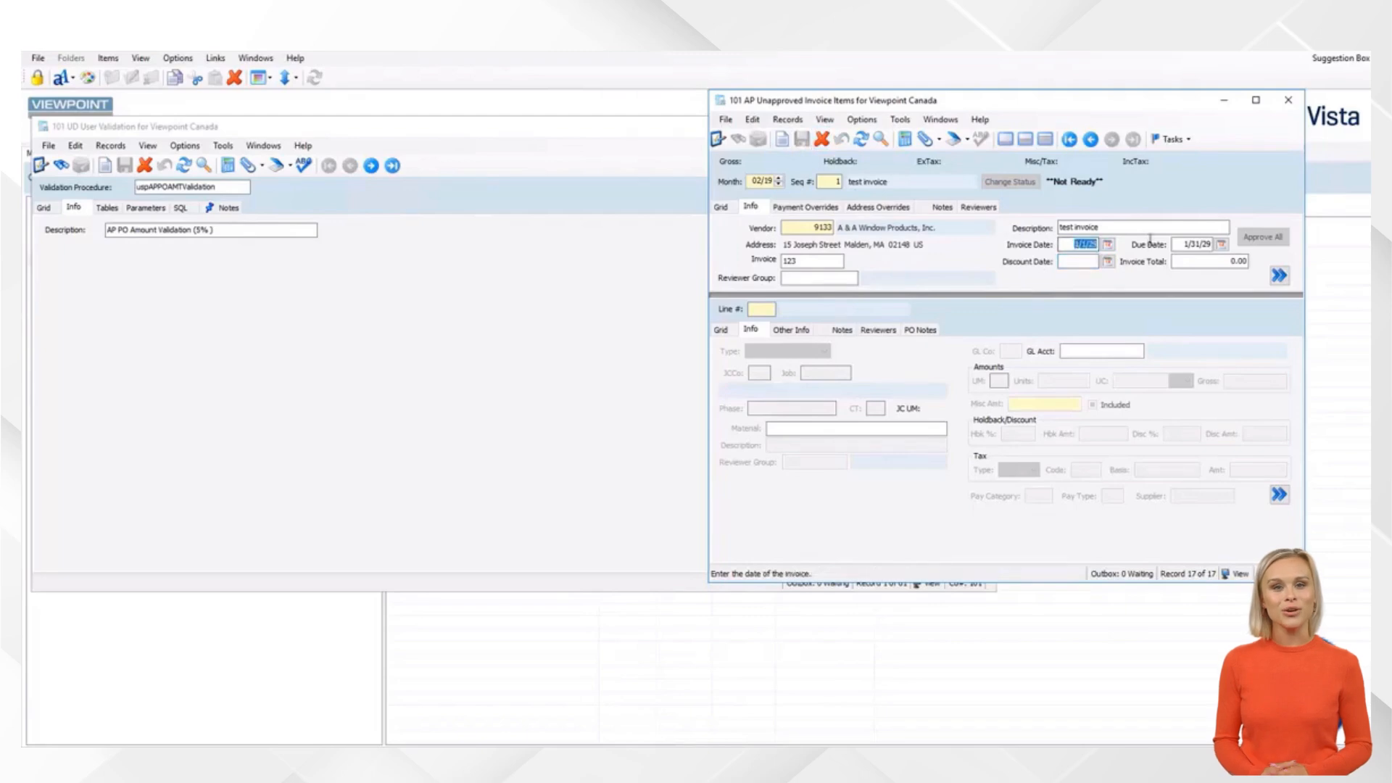
click(1074, 244)
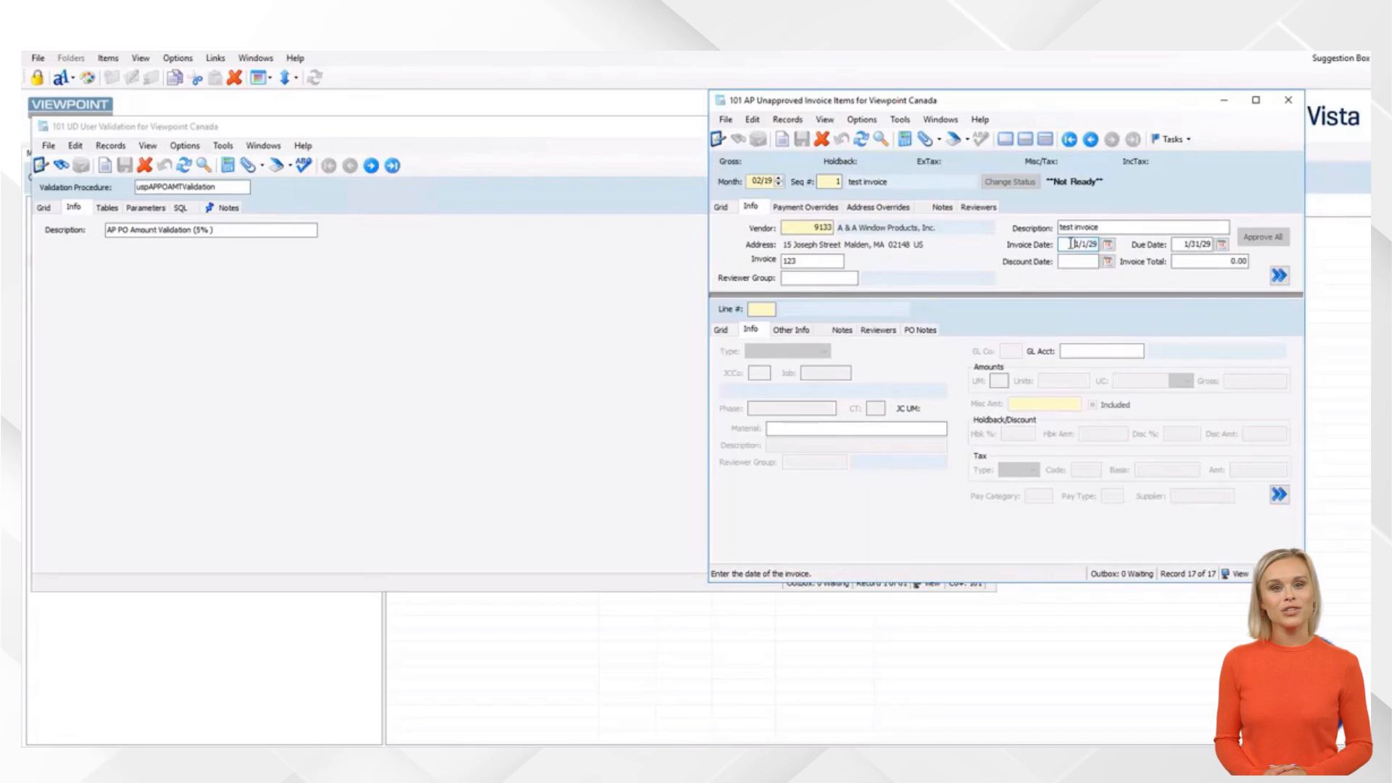
click(486, 279)
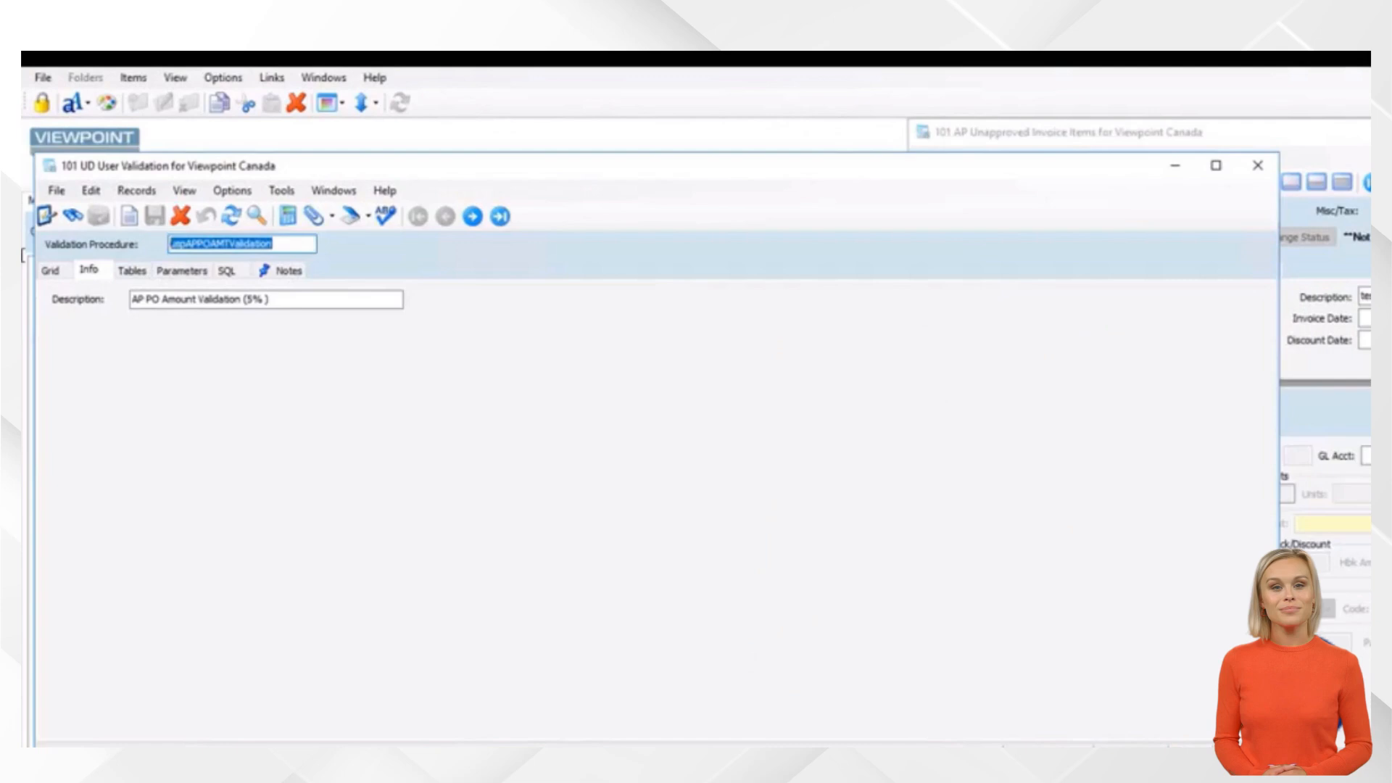
Discard the mistyped entry and create a new procedure named uspAPInvDate
text(U)
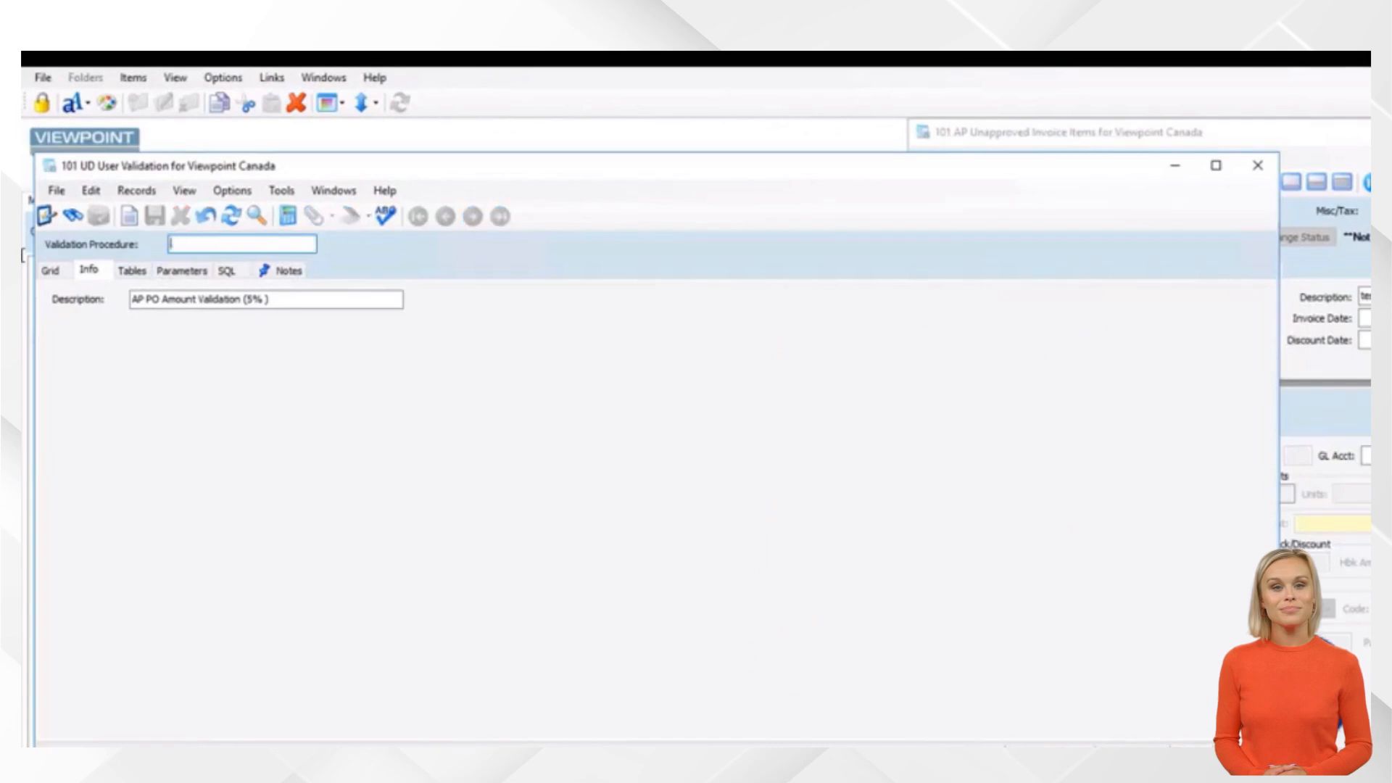
text(spasdf)
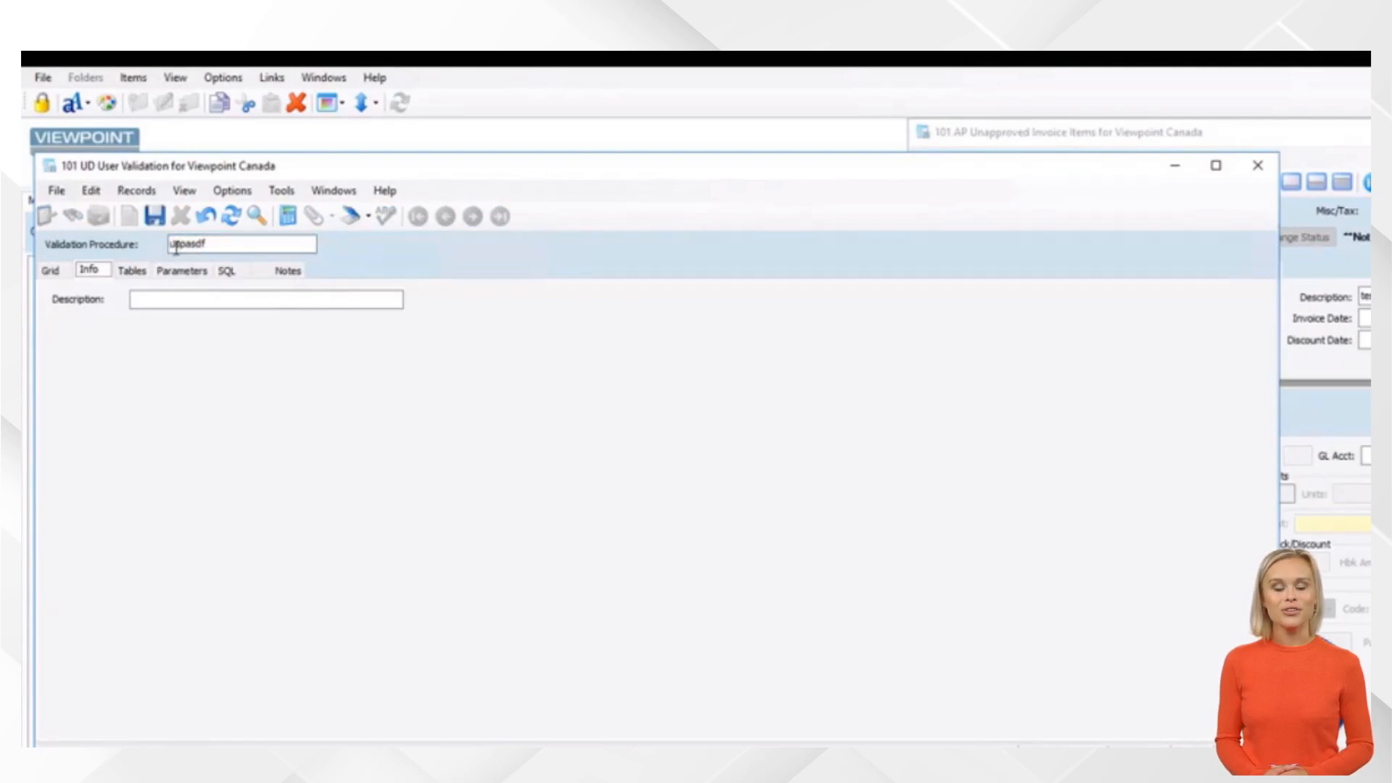
click(206, 216)
drag(283, 244, 32, 244)
text(usp)
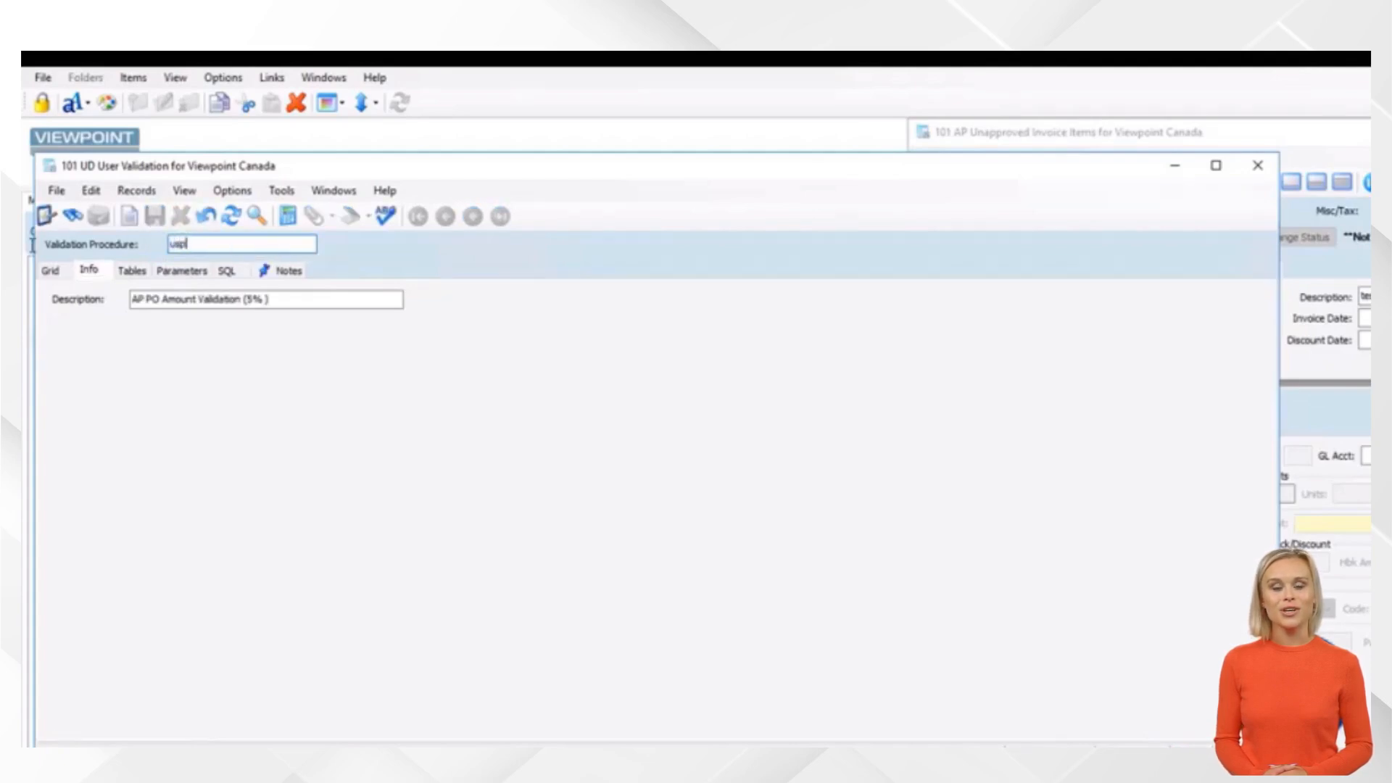
text(APInv)
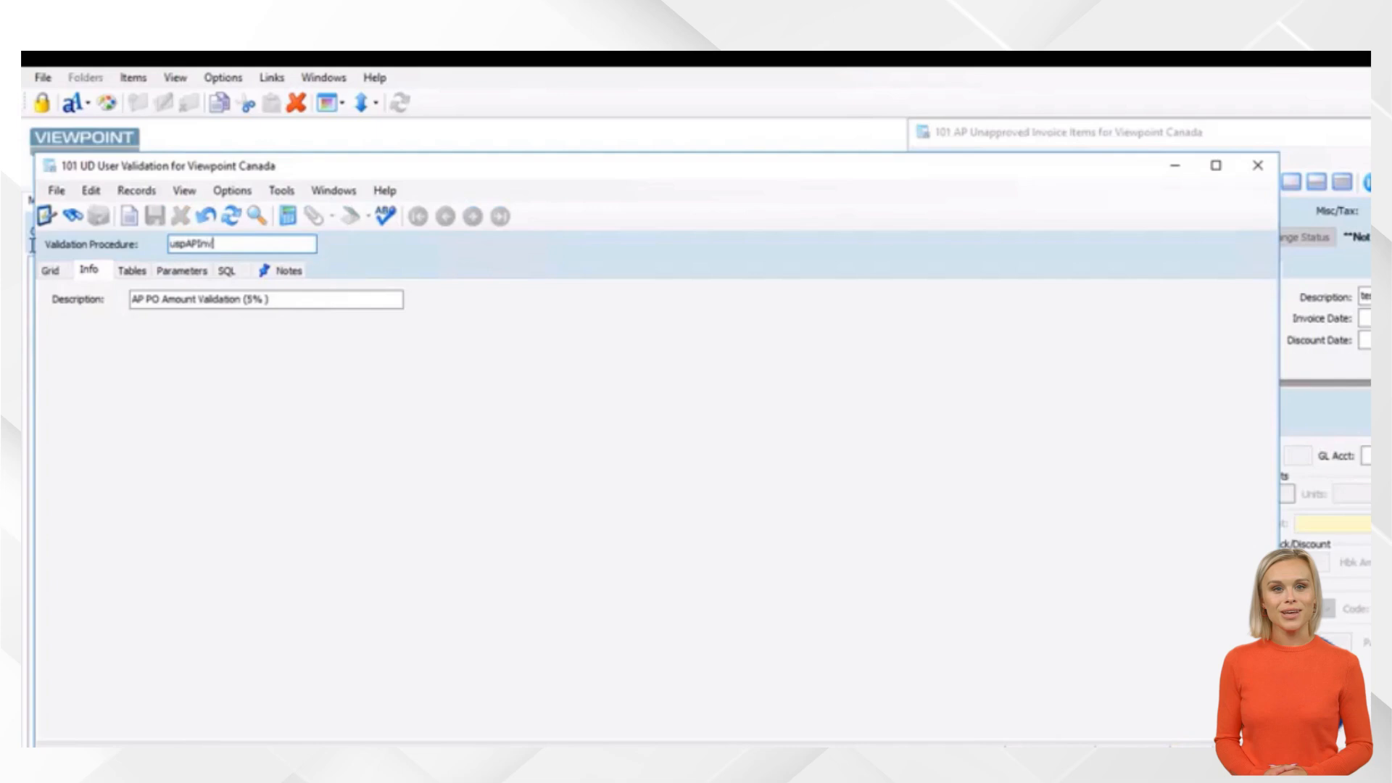
text(Date)
key(Tab)
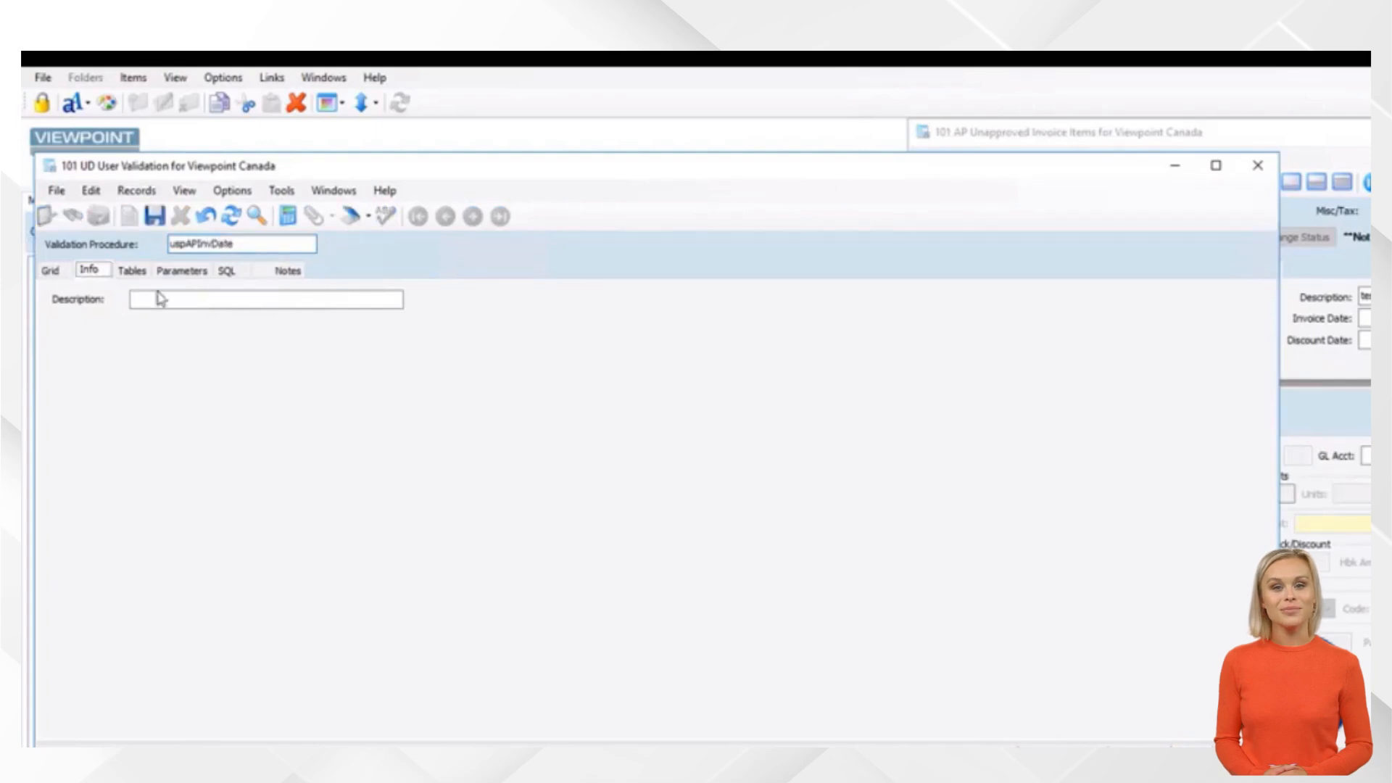
Enter the procedure description 'Inv Date Validation'
click(243, 295)
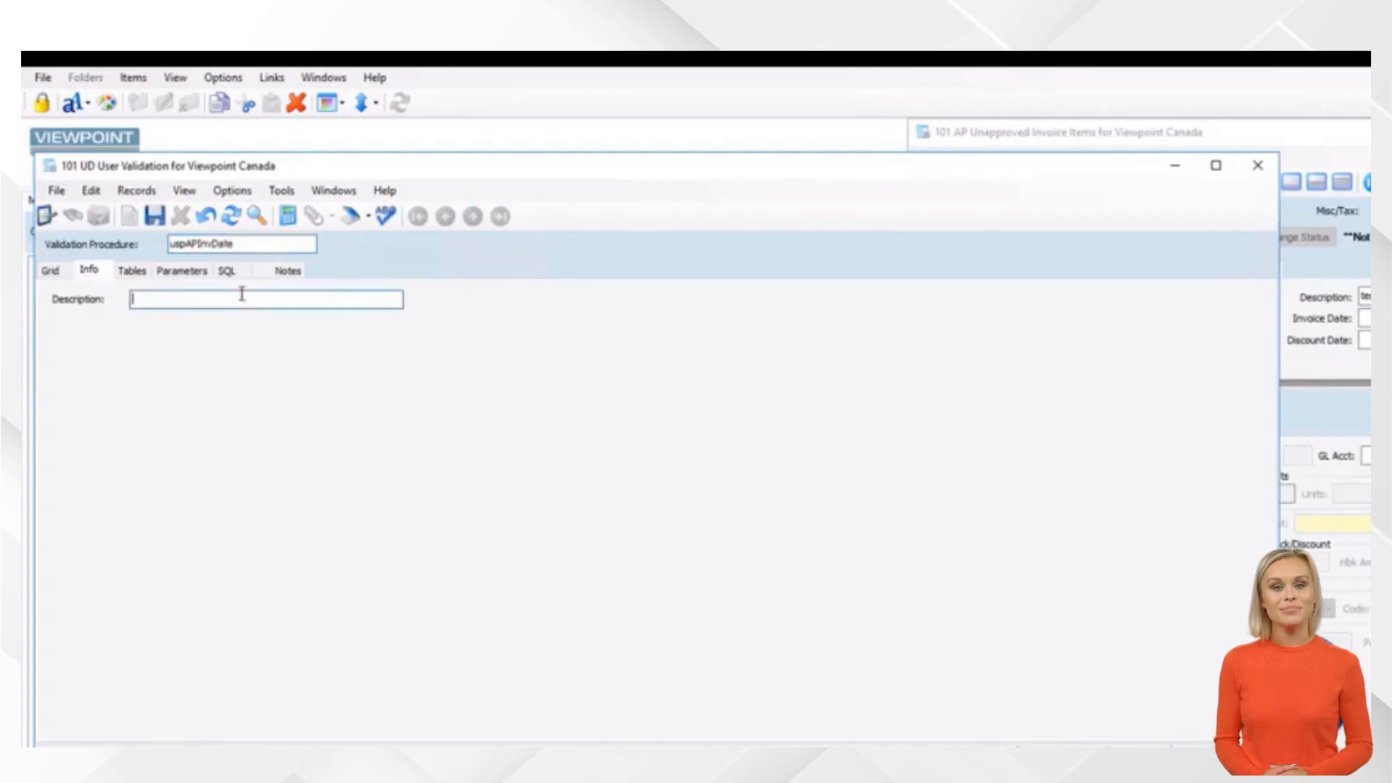
text(Inv D)
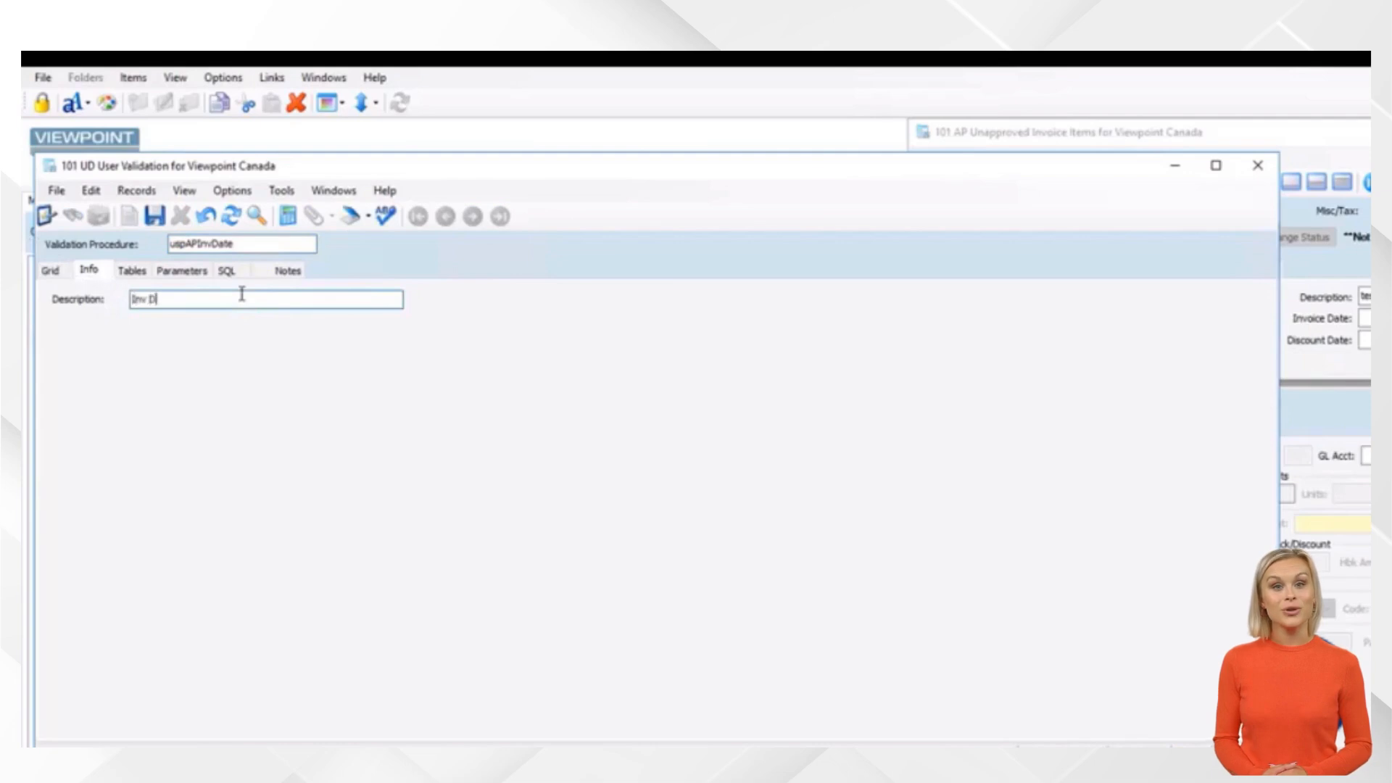
text(ate Validatio)
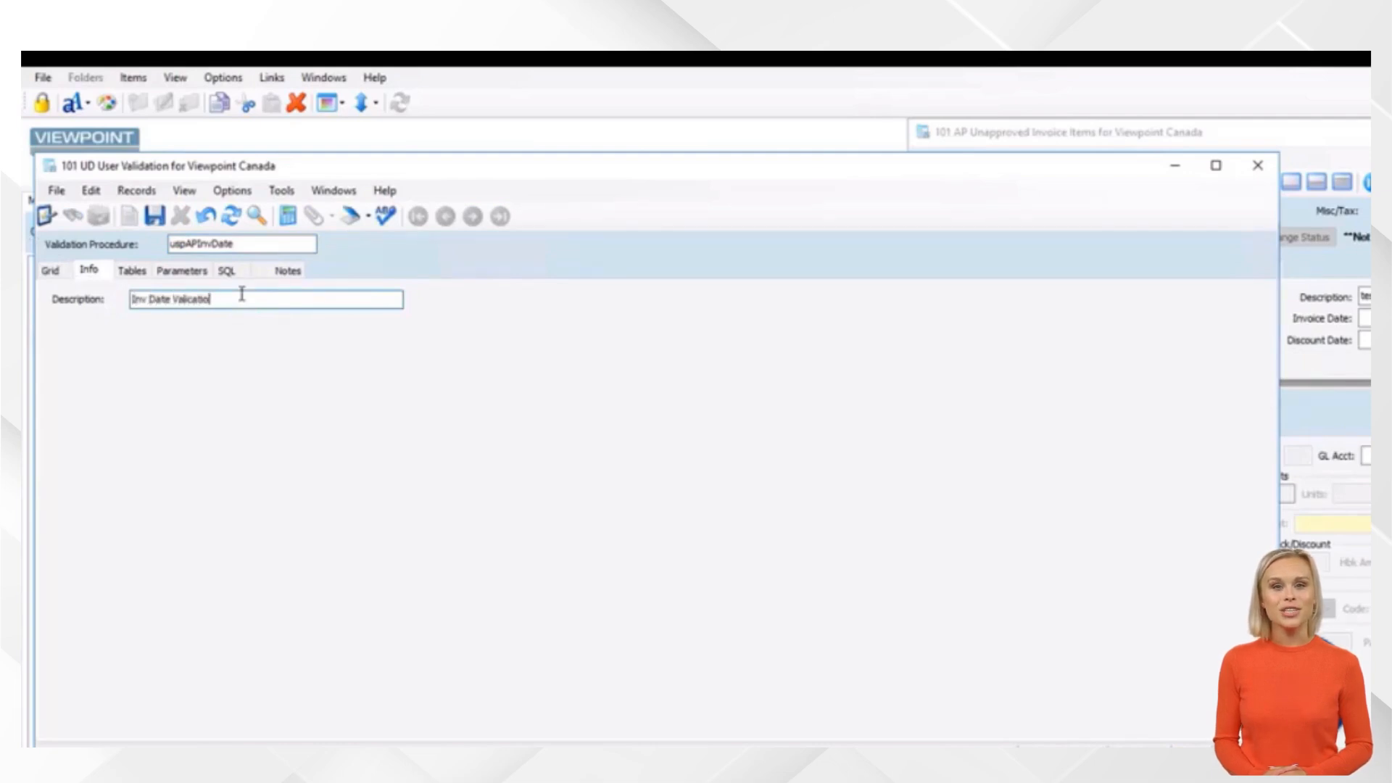
key(BackSpace)
key(BackSpace)
key(BackSpace)
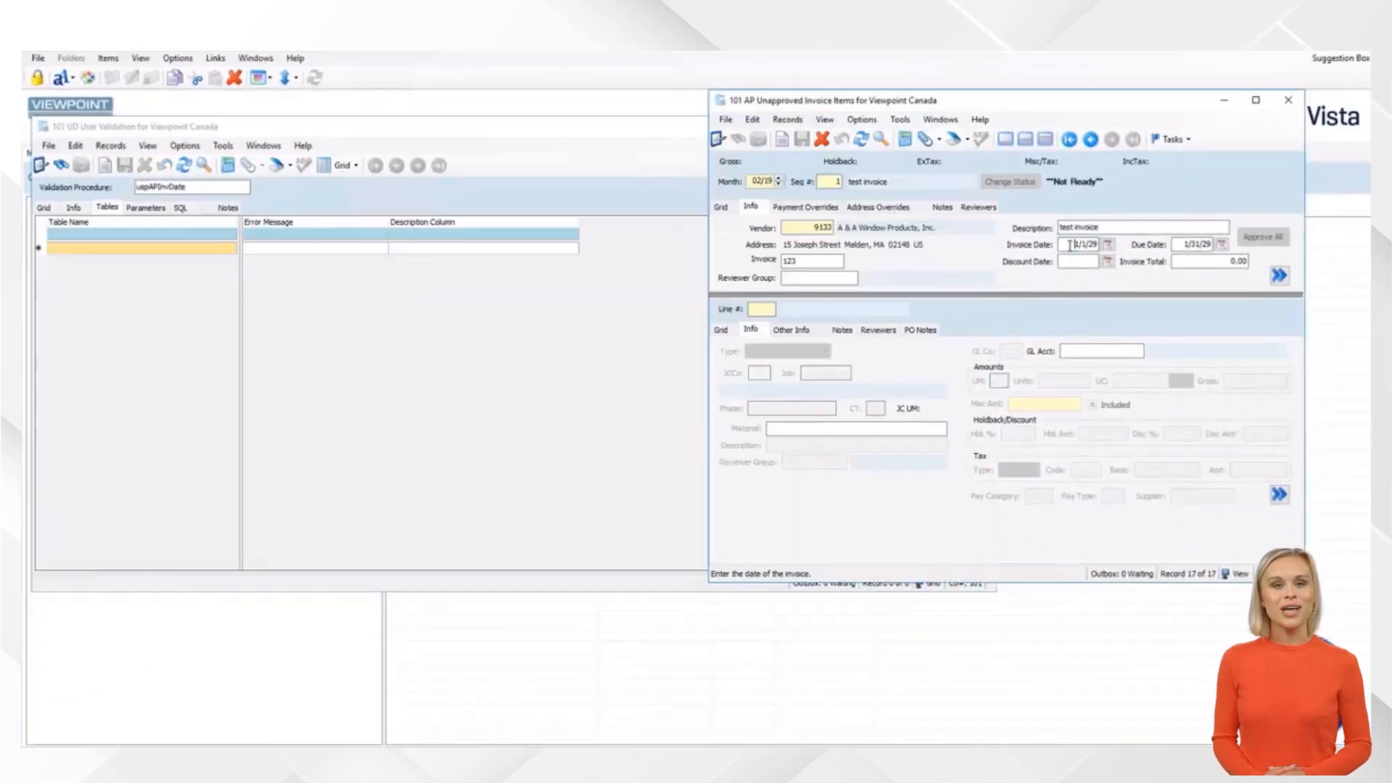
Check the Invoice Date field's properties with F3
drag(1070, 245, 1166, 261)
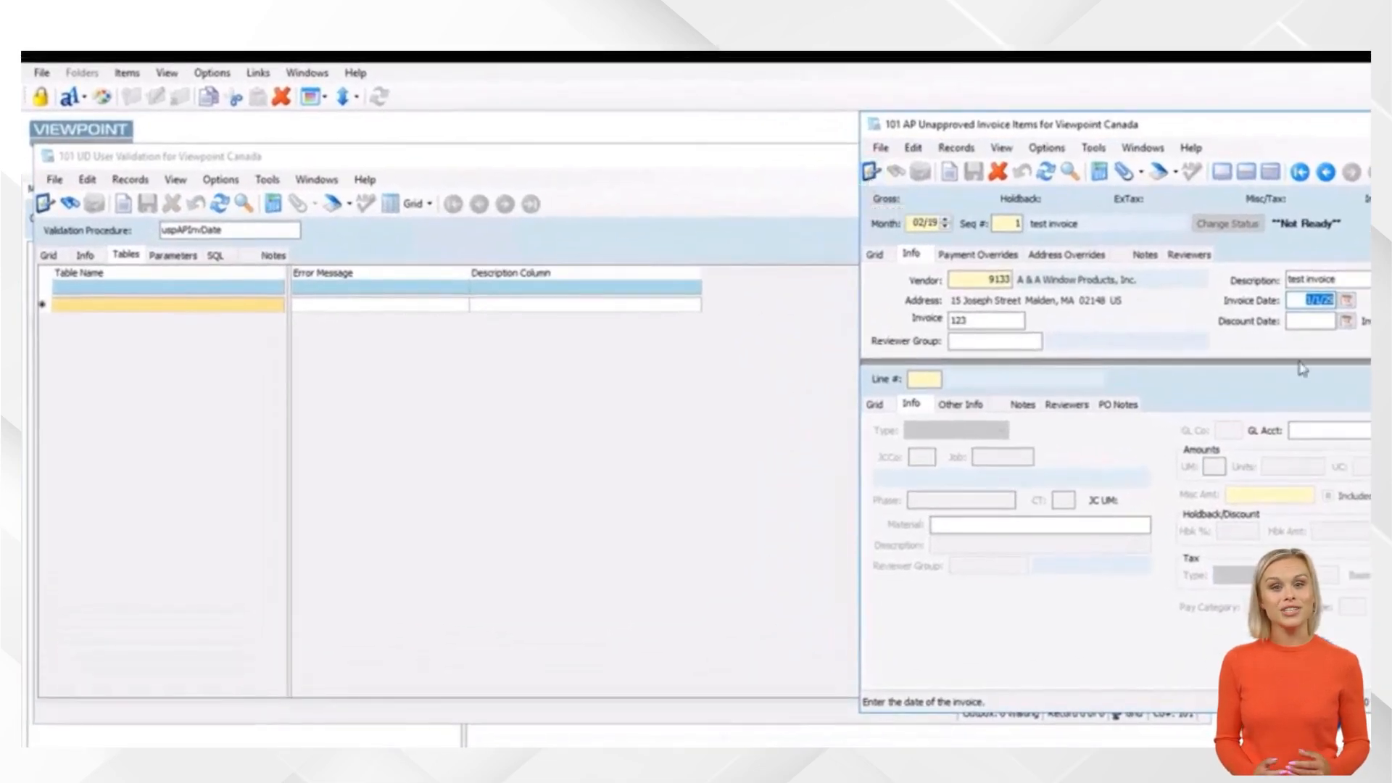
key(F3)
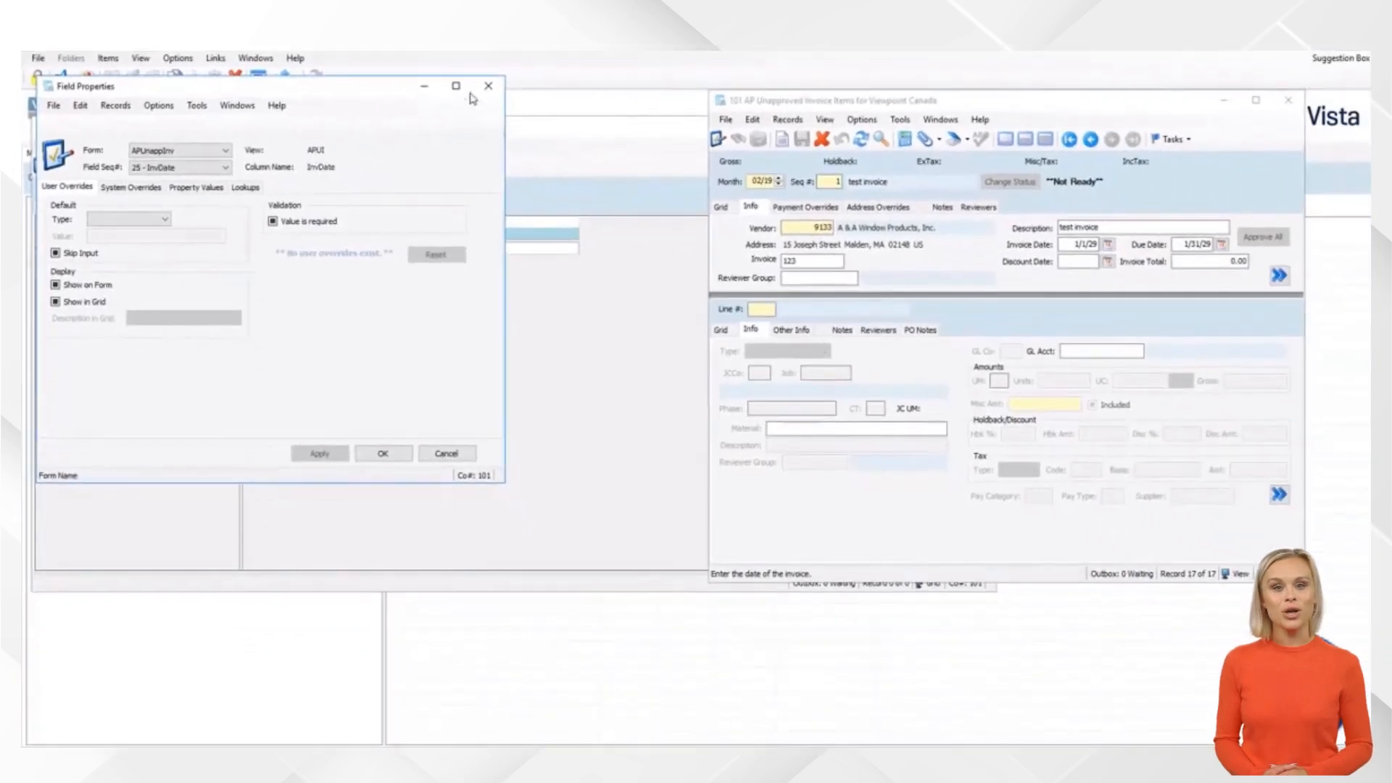
click(487, 86)
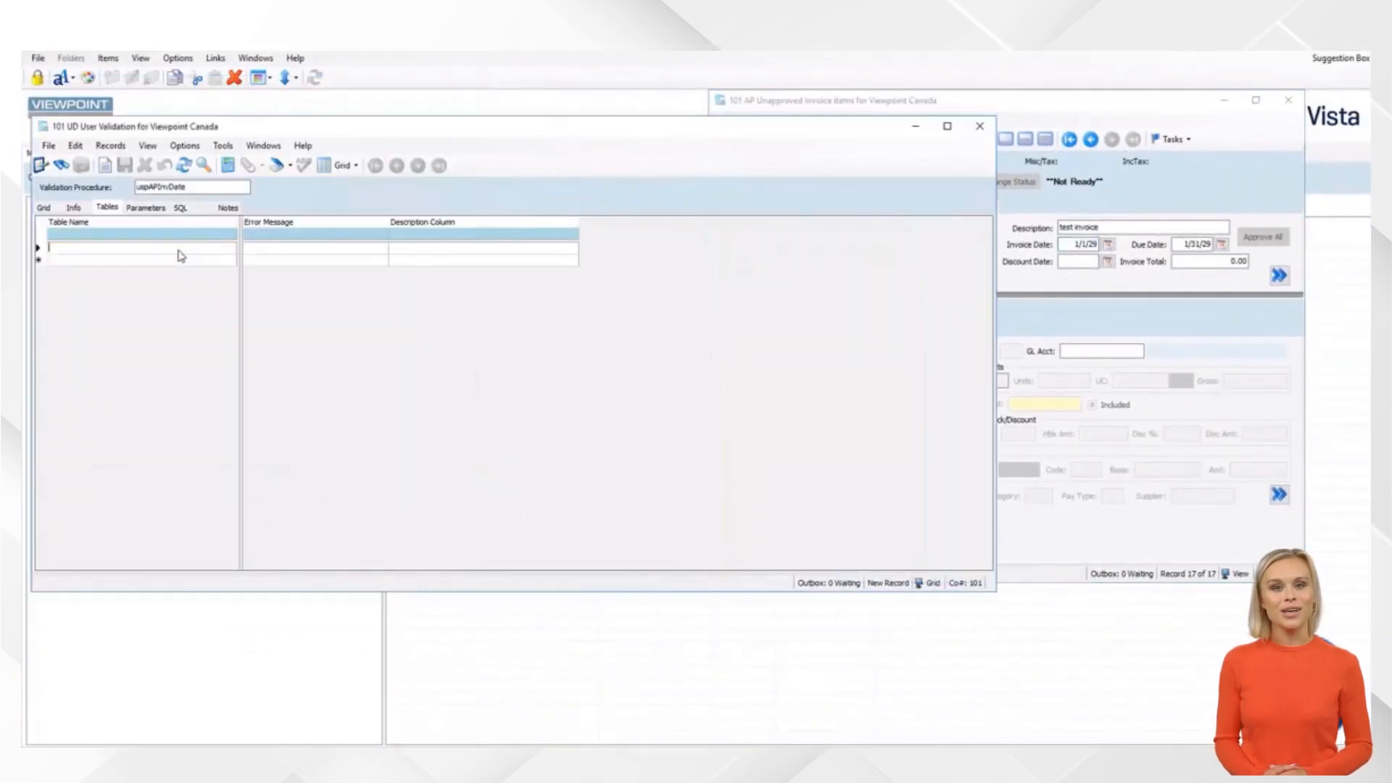
Add table APUI with error message 'Invoice Date ERROR' and save the record
key(F4)
text(APUI)
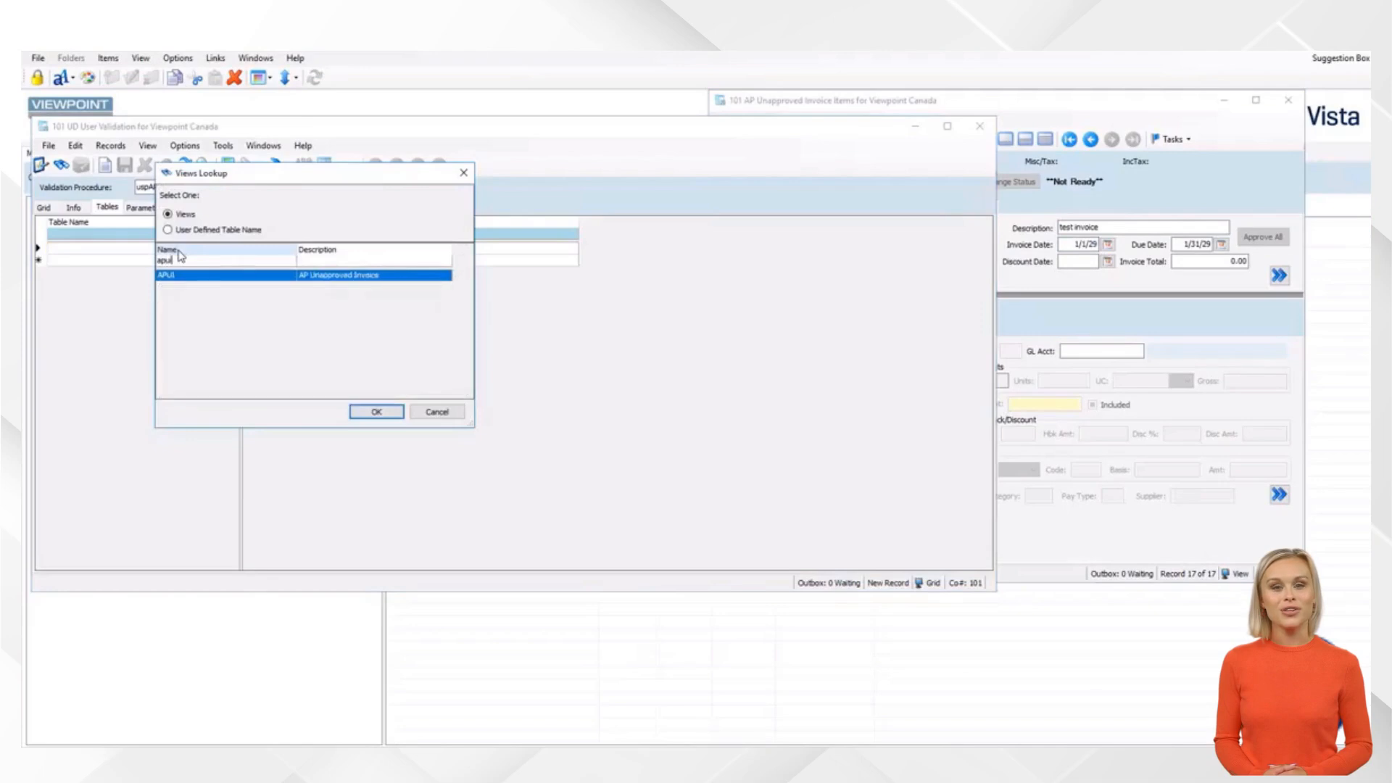
key(Return)
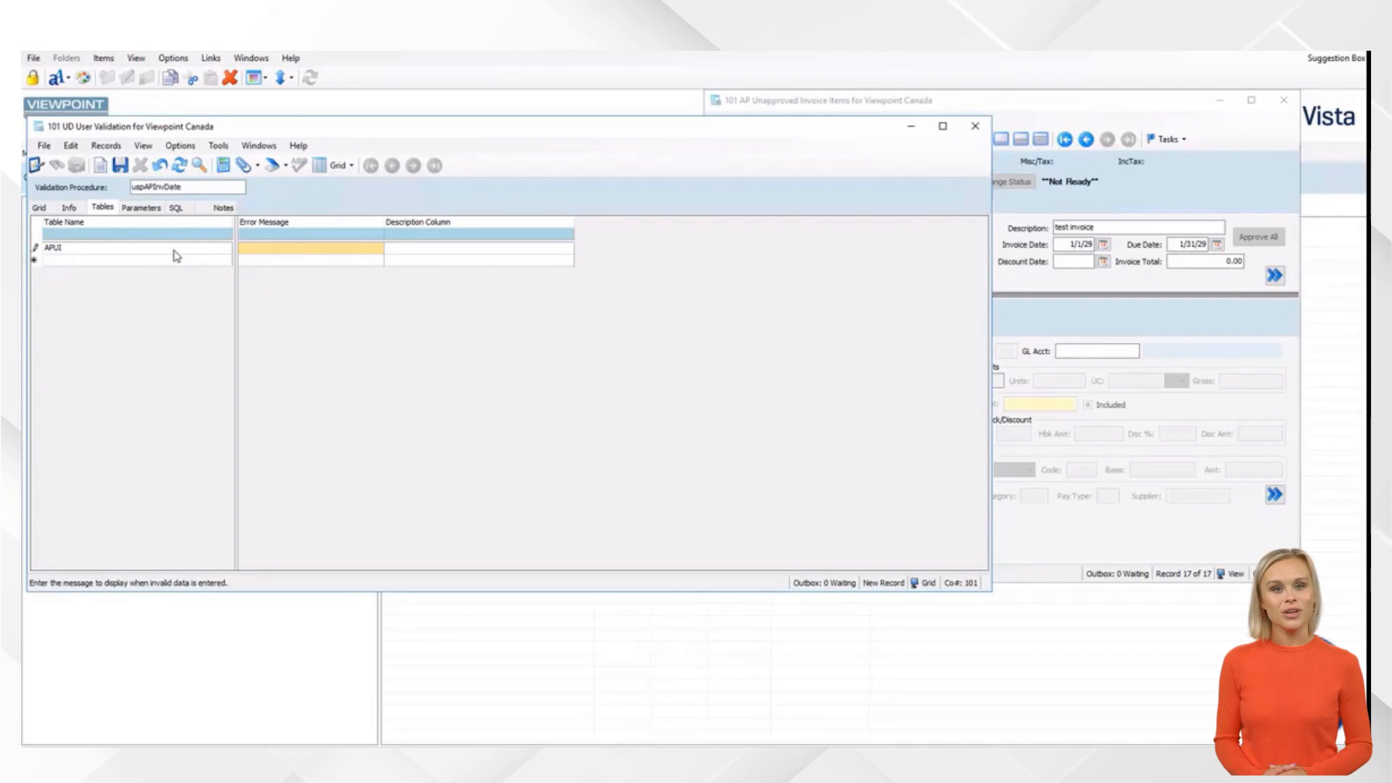
text(Invoice Date )
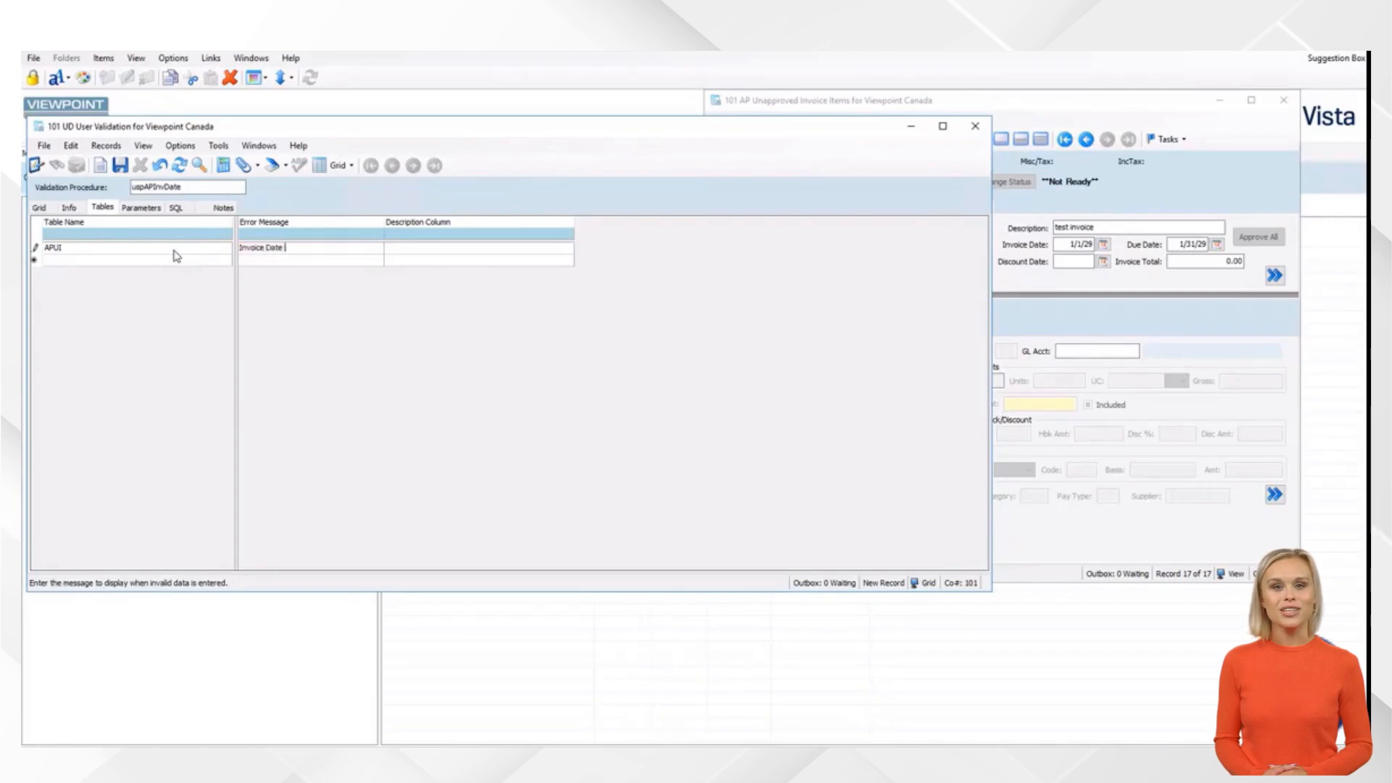
text(ERROR)
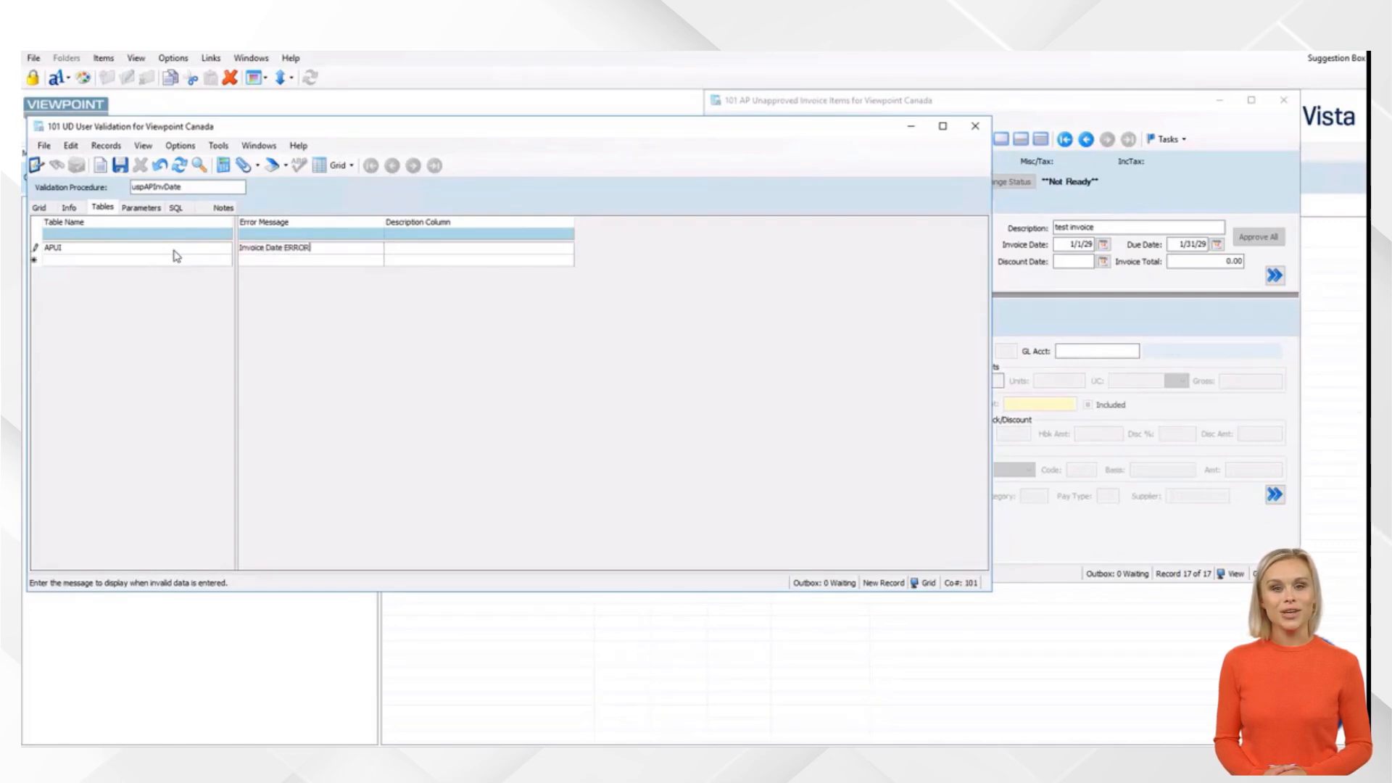
click(121, 165)
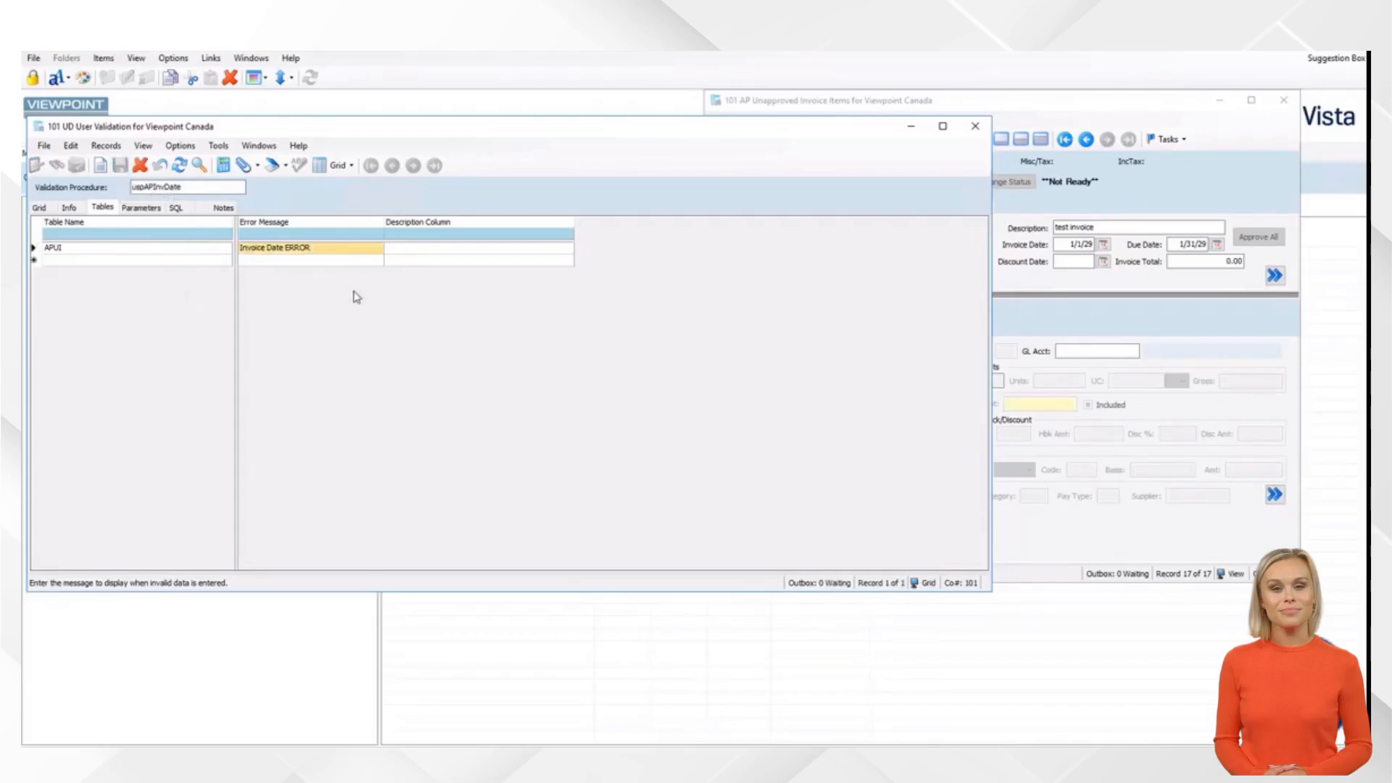
click(145, 210)
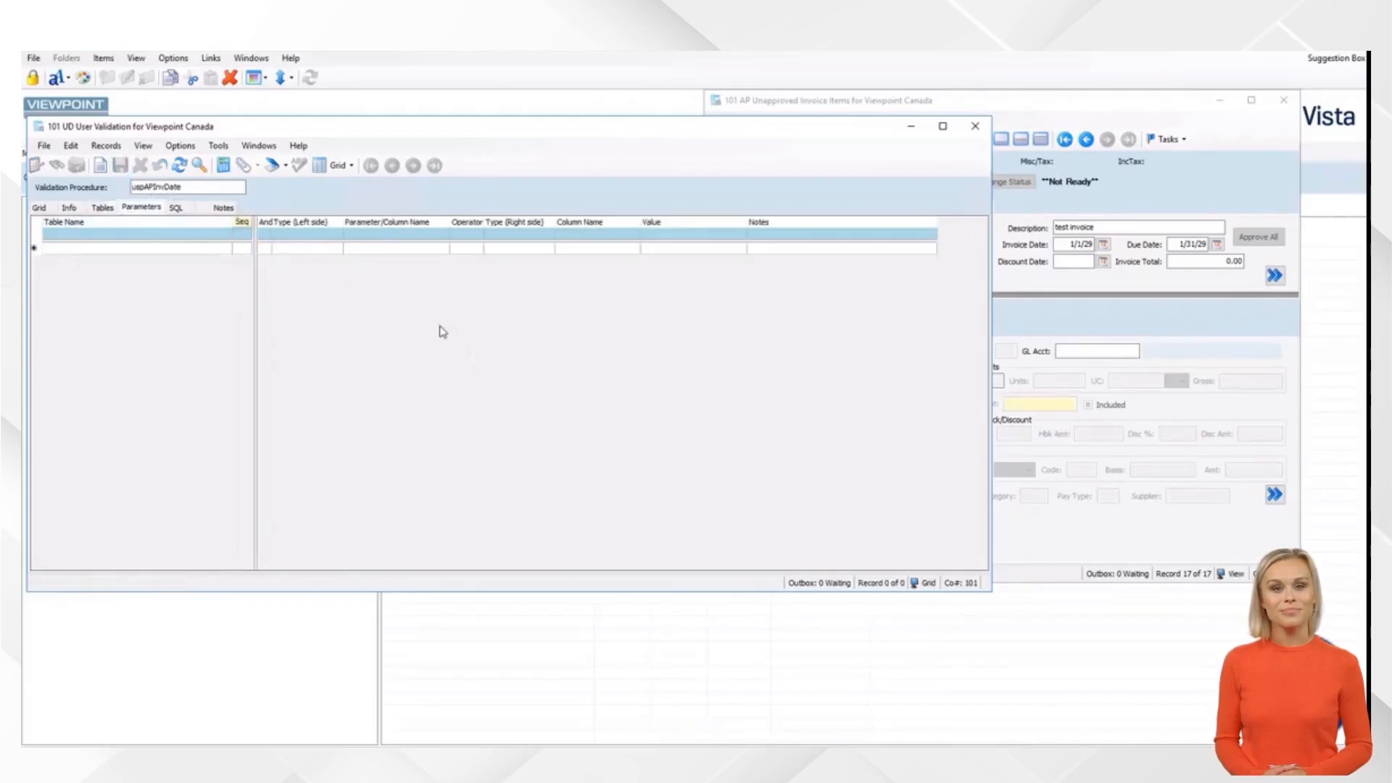
Add a parameter row for table APUI using the InvDate column
click(1046, 283)
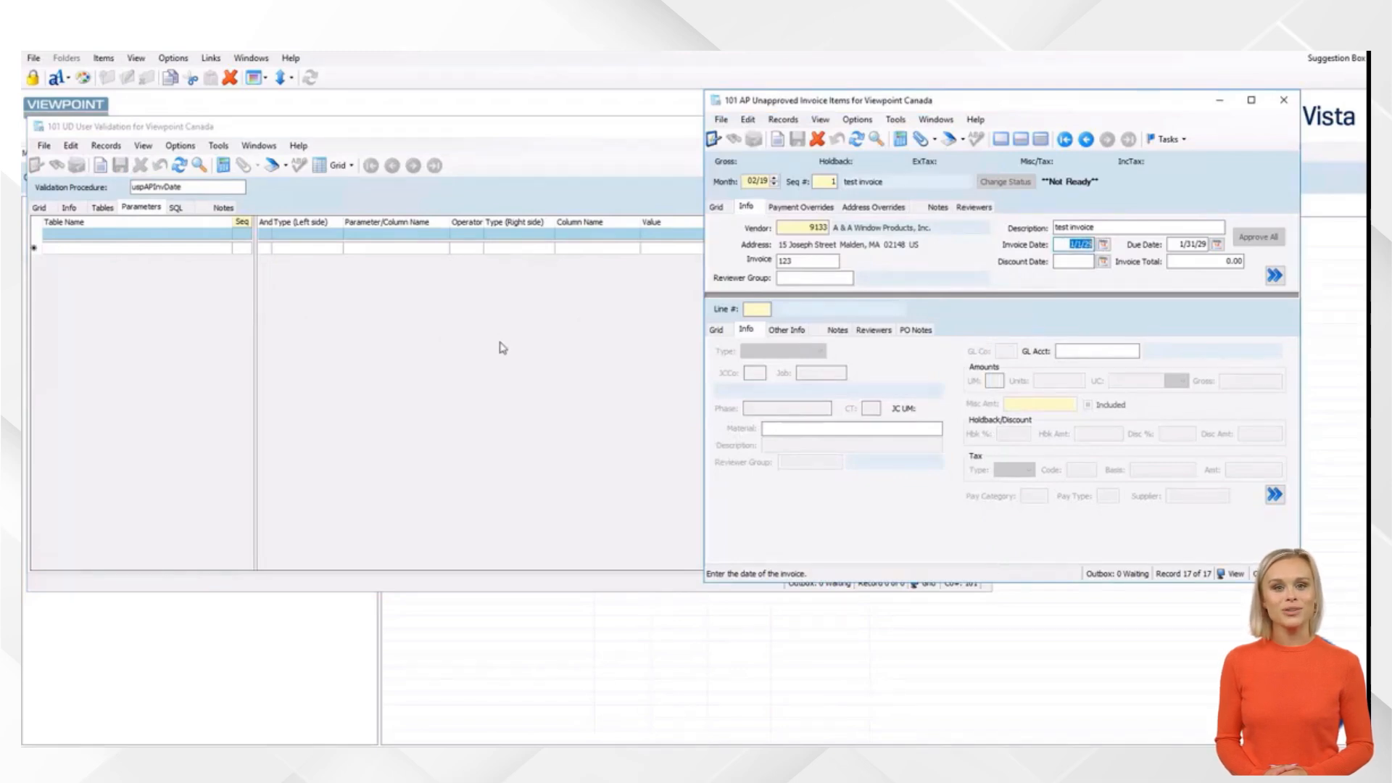
click(516, 348)
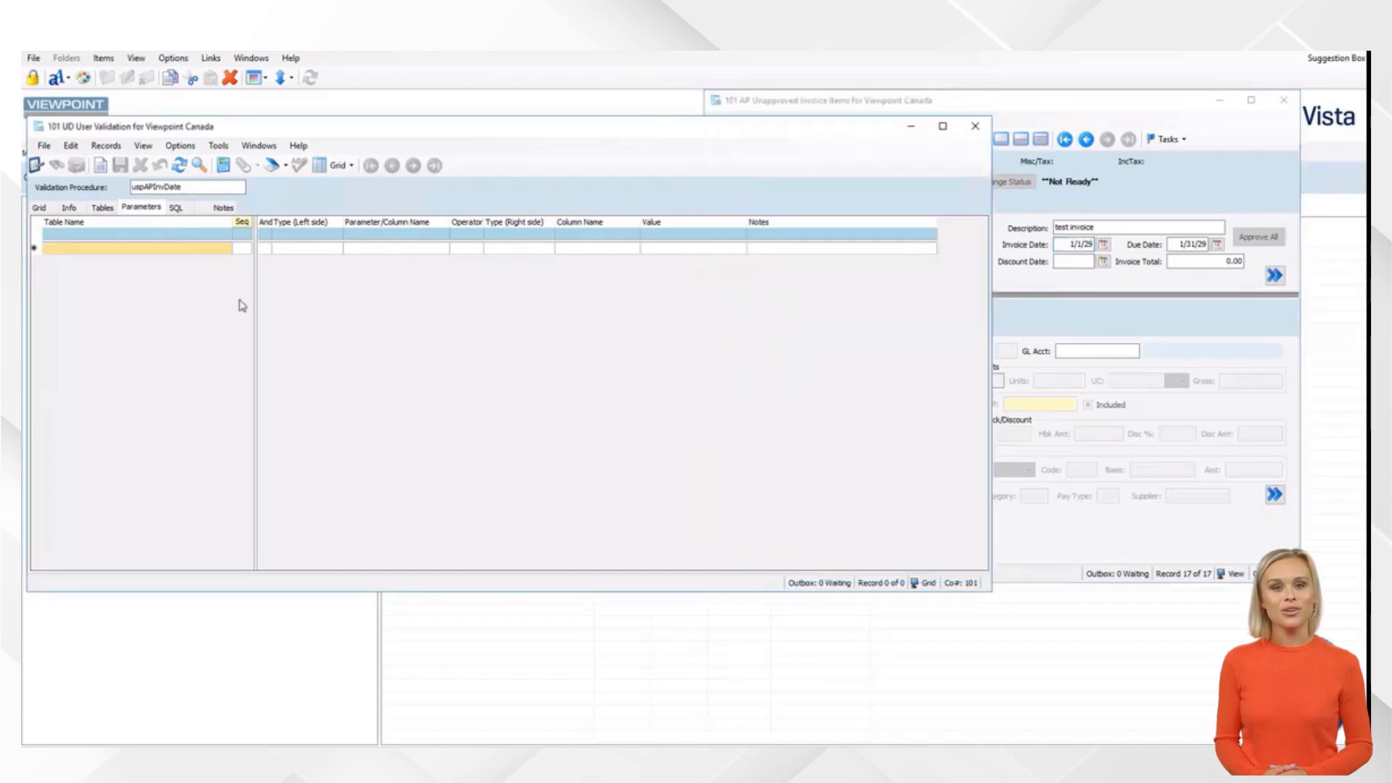
click(211, 249)
key(F4)
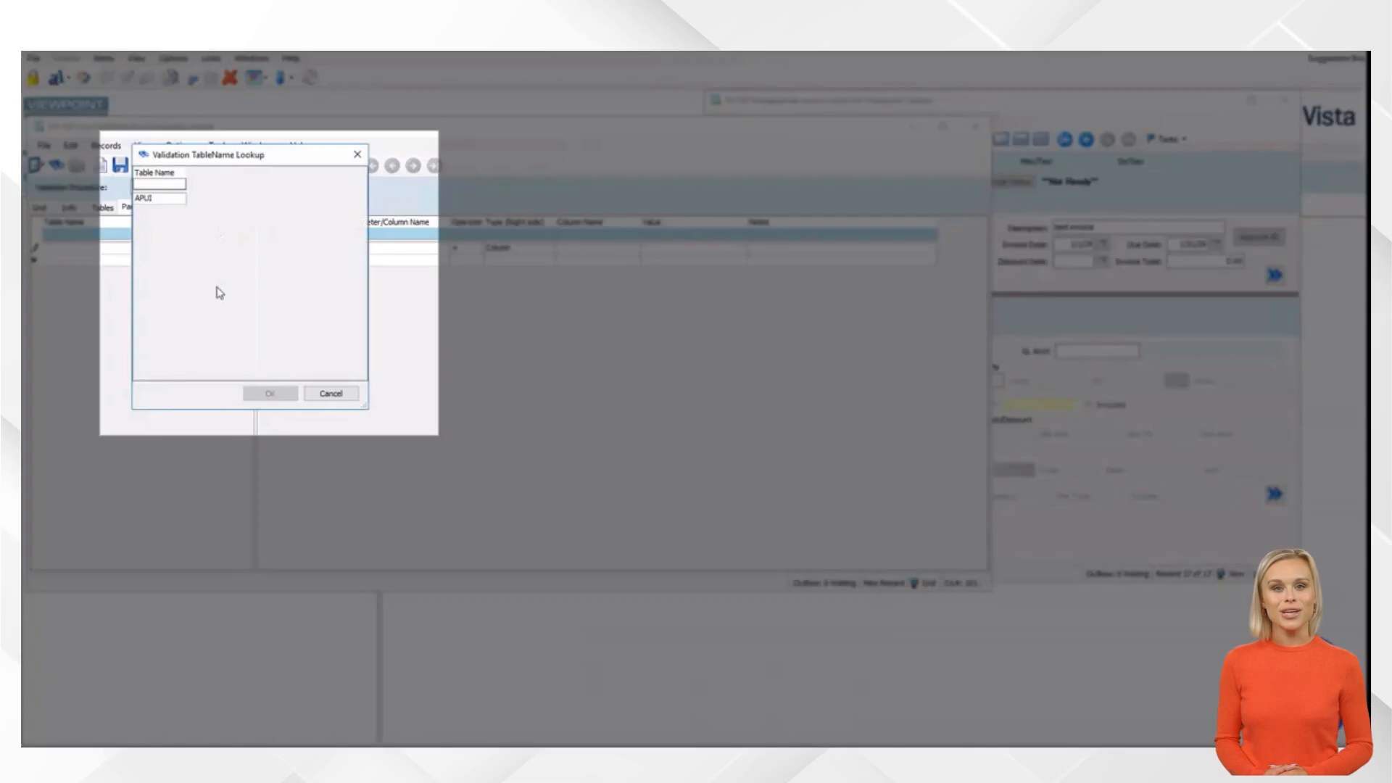
key(Down)
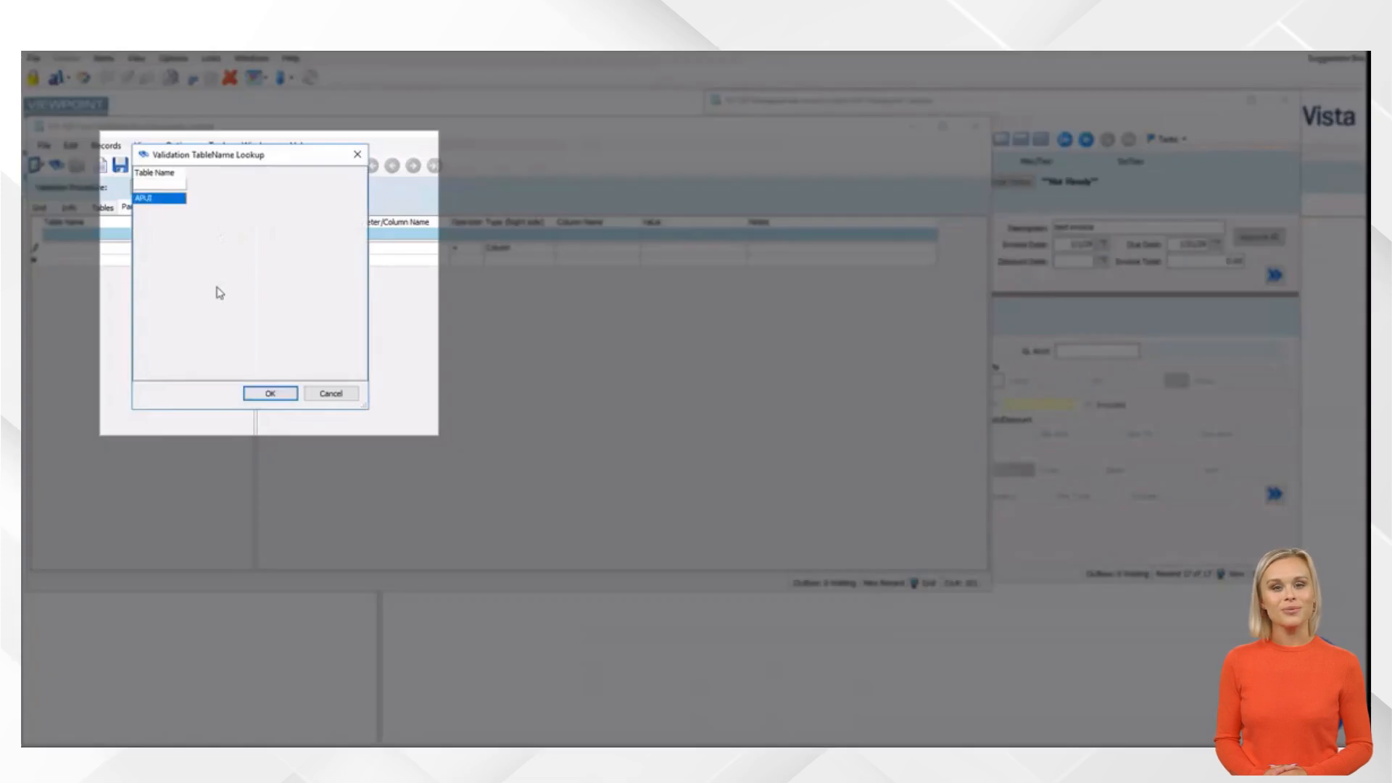
key(Return)
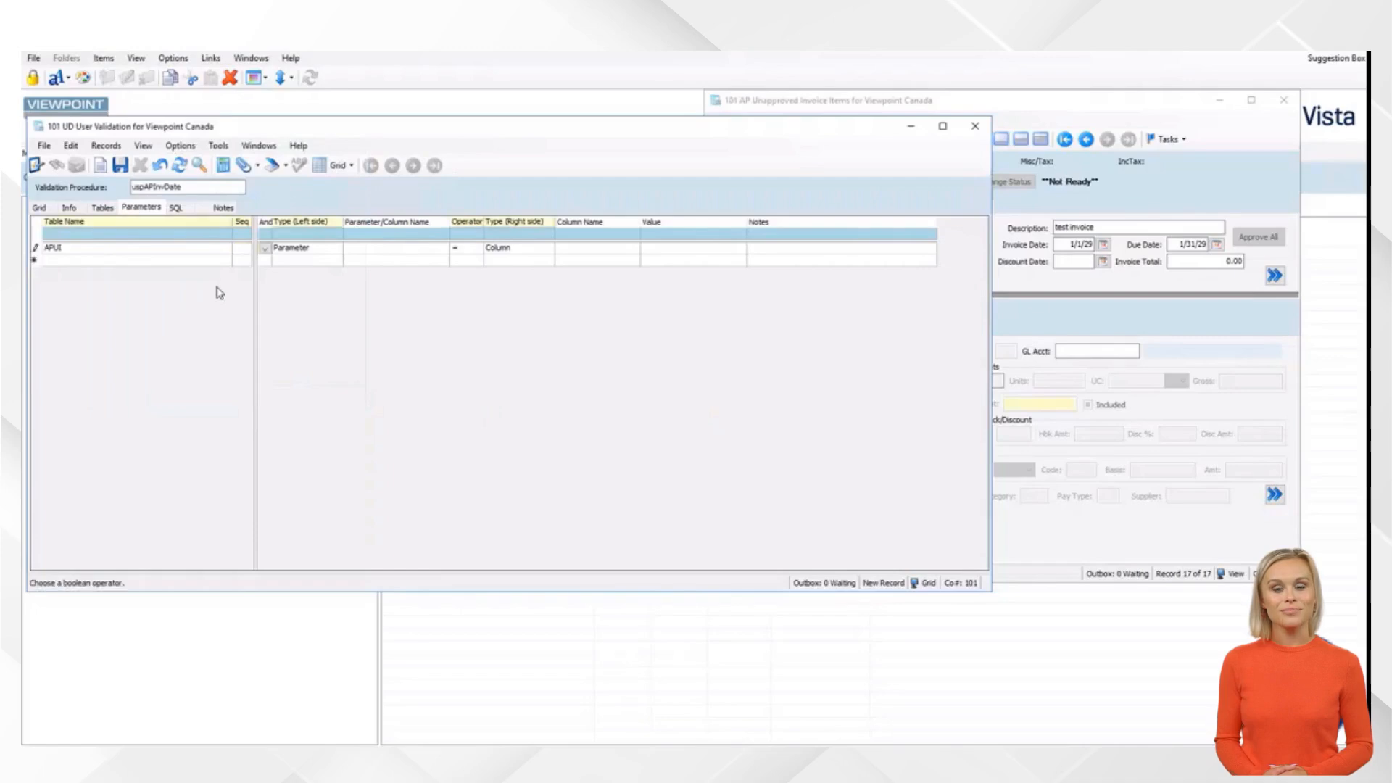
key(Tab)
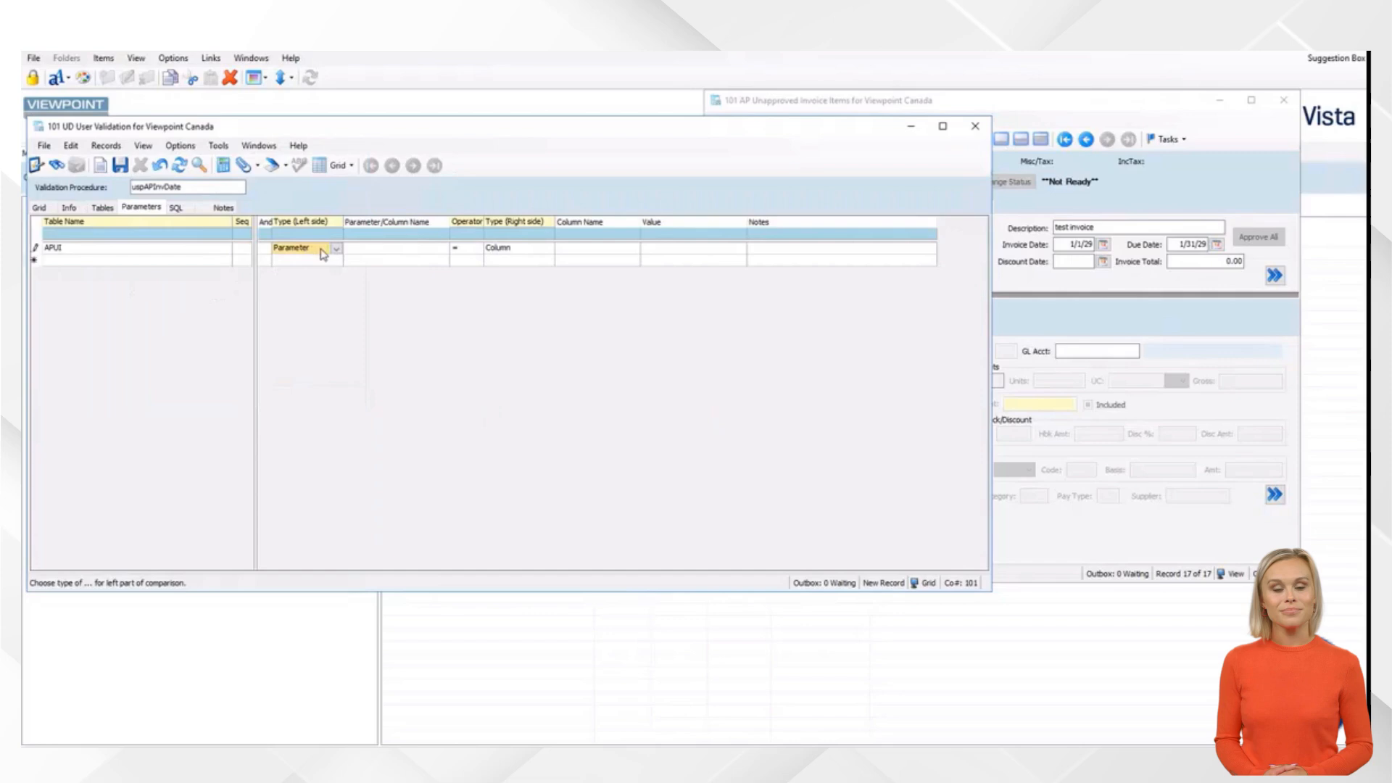
key(Tab)
key(F4)
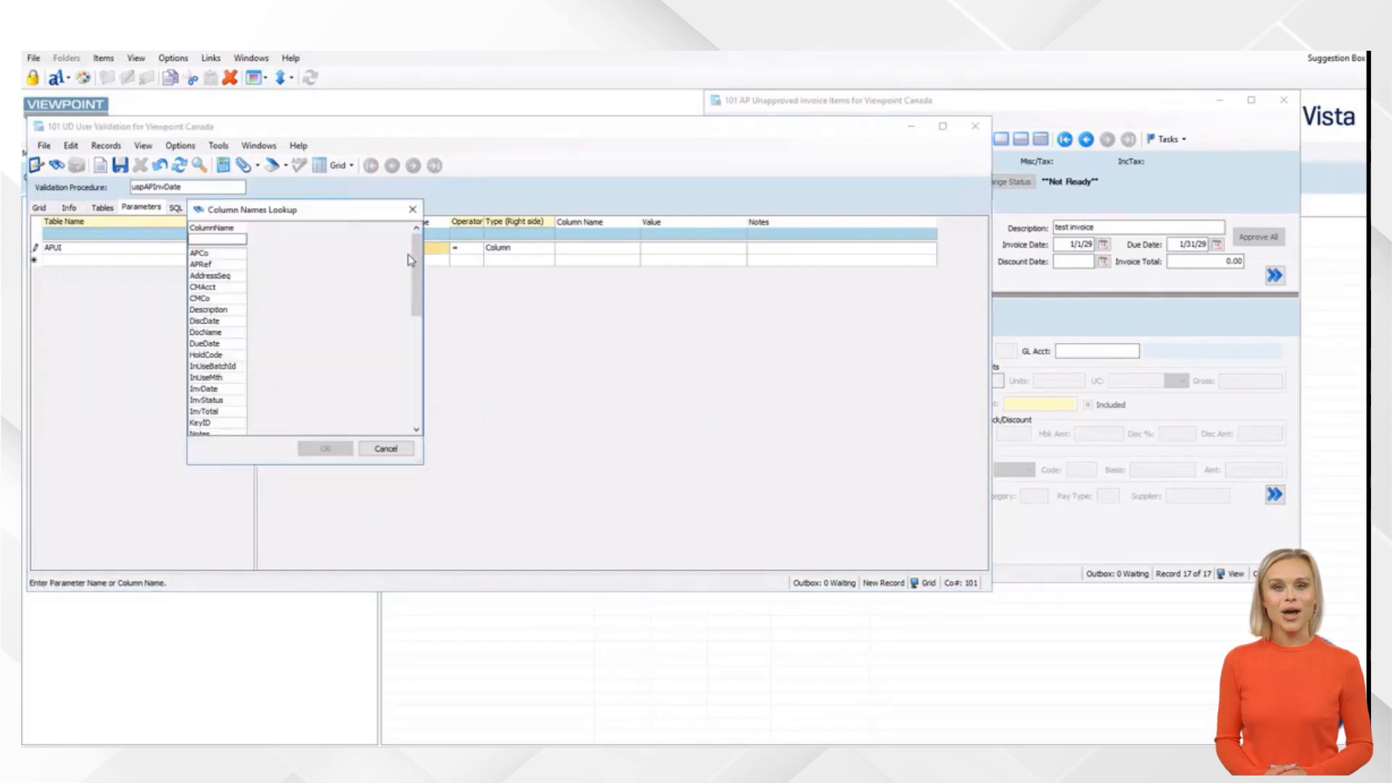
text(INV)
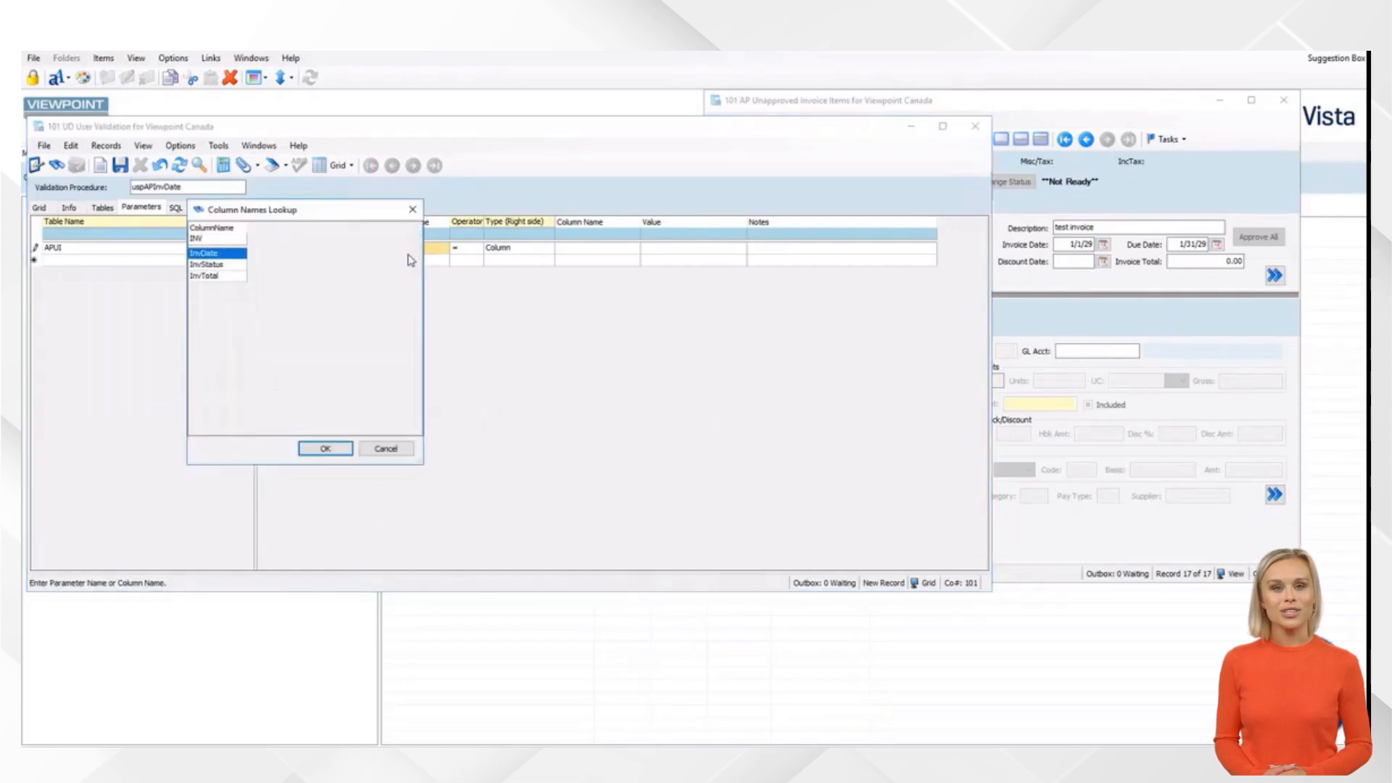
key(Return)
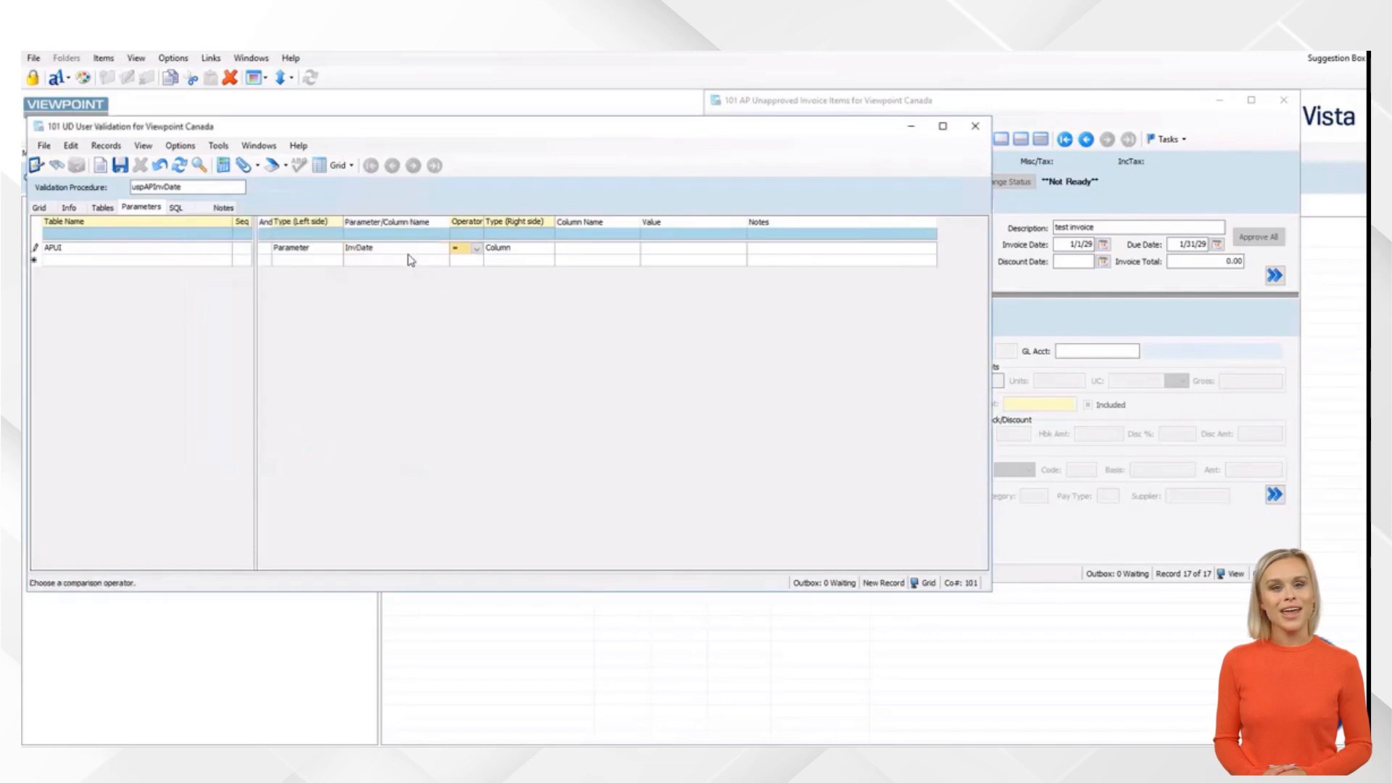
Recheck the Invoice Date field's properties
click(1074, 245)
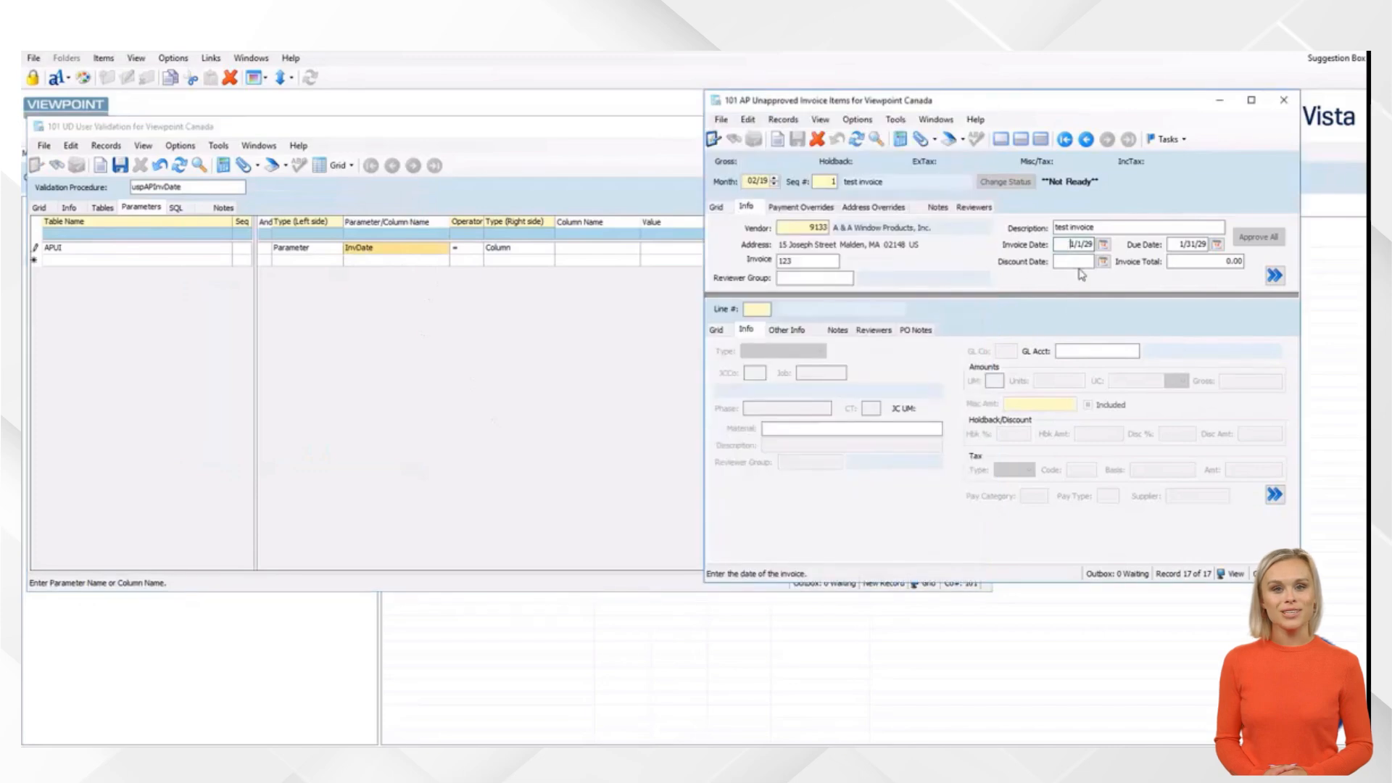
key(F3)
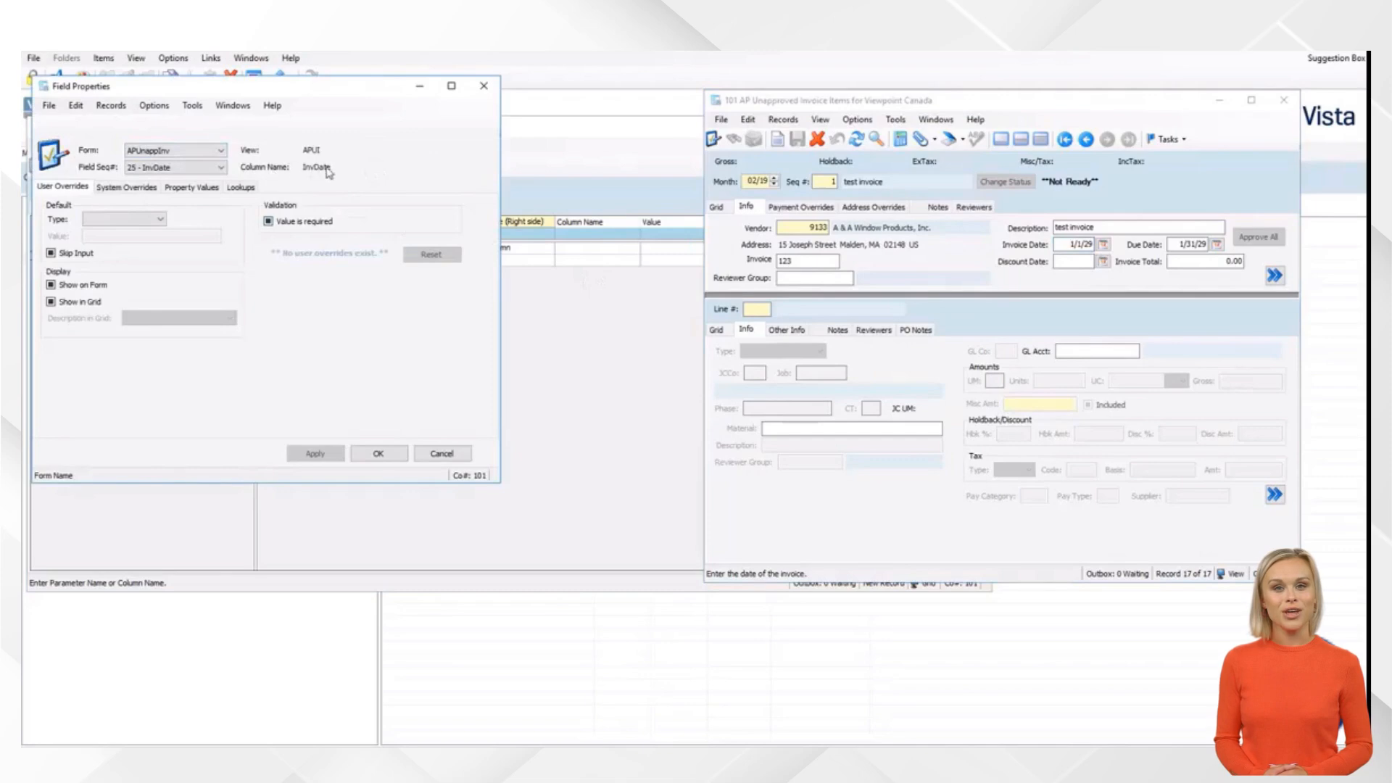
click(484, 85)
Set the InvDate parameter to compare with operator < against the value 1234
click(465, 253)
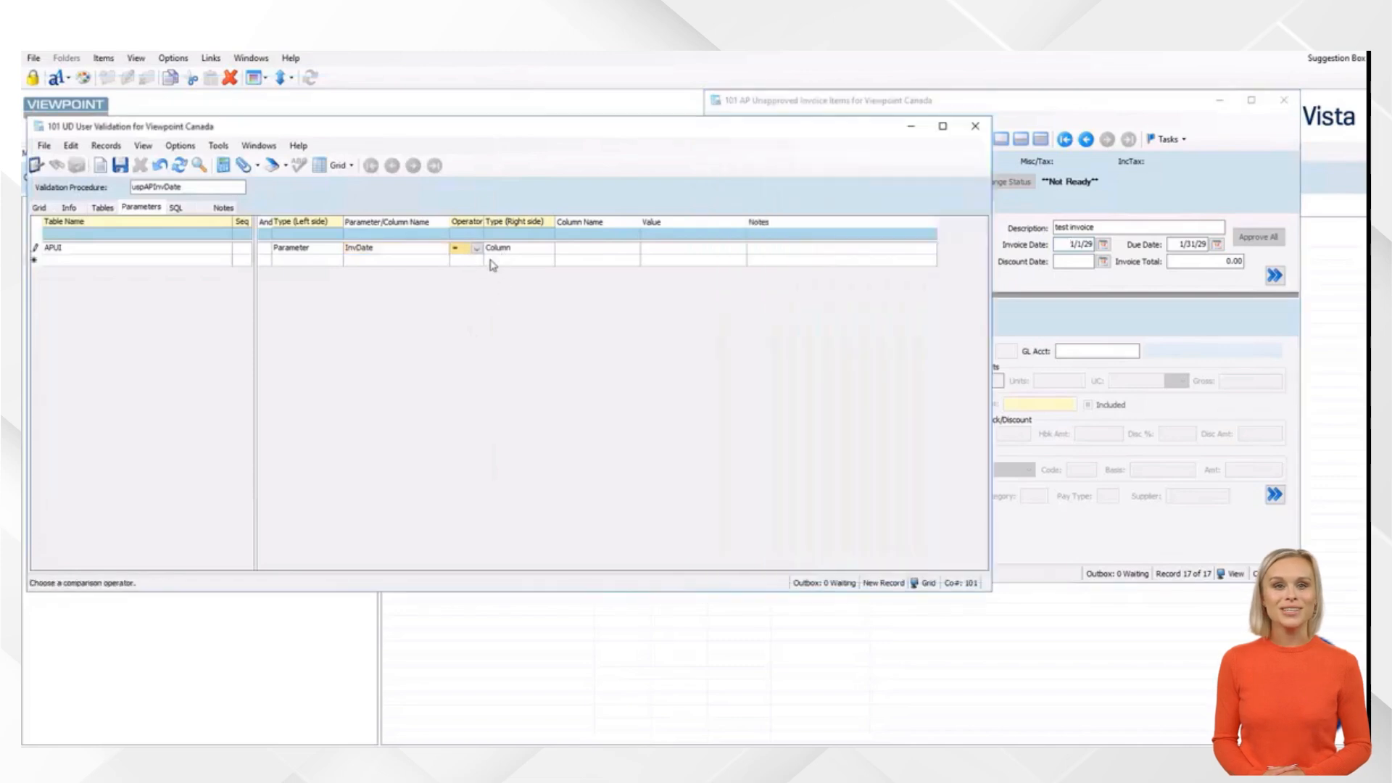
click(476, 248)
click(466, 279)
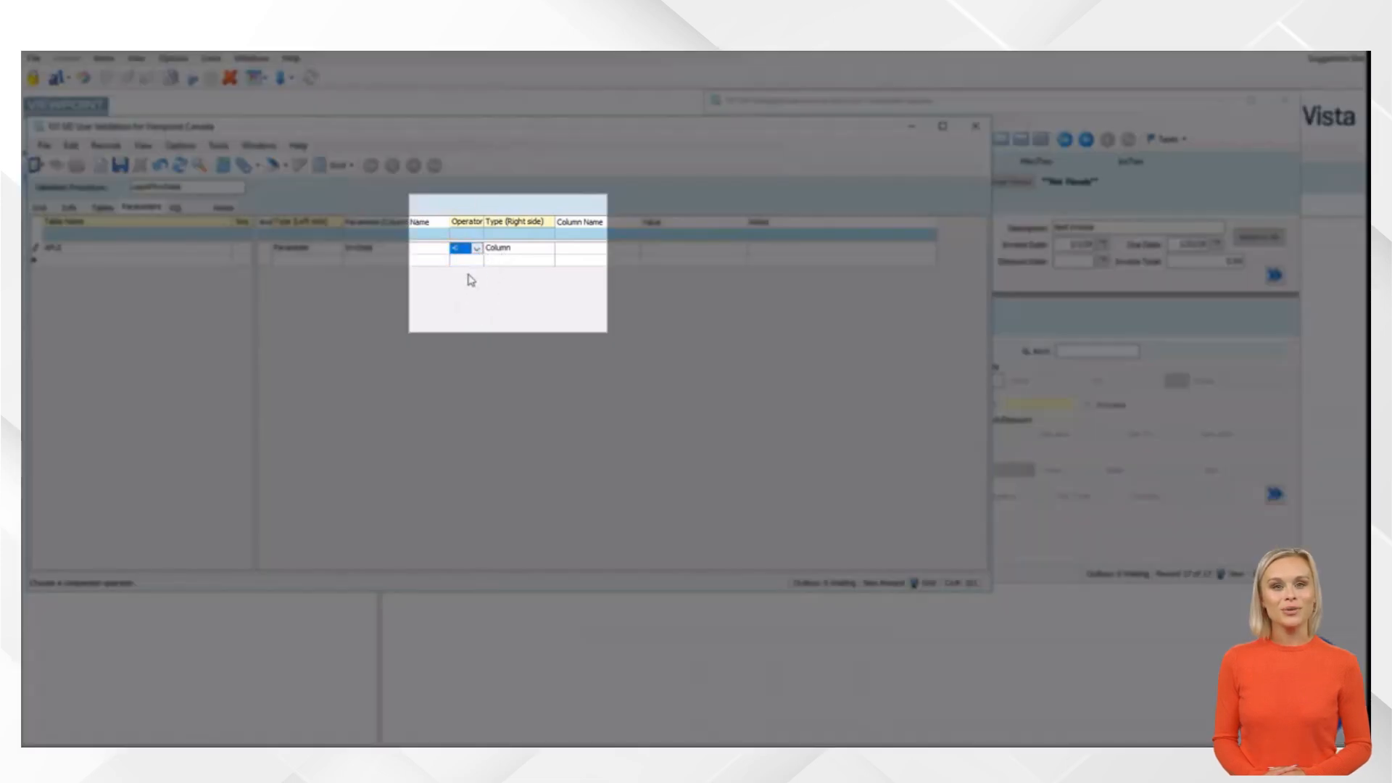
click(512, 250)
click(548, 248)
click(534, 278)
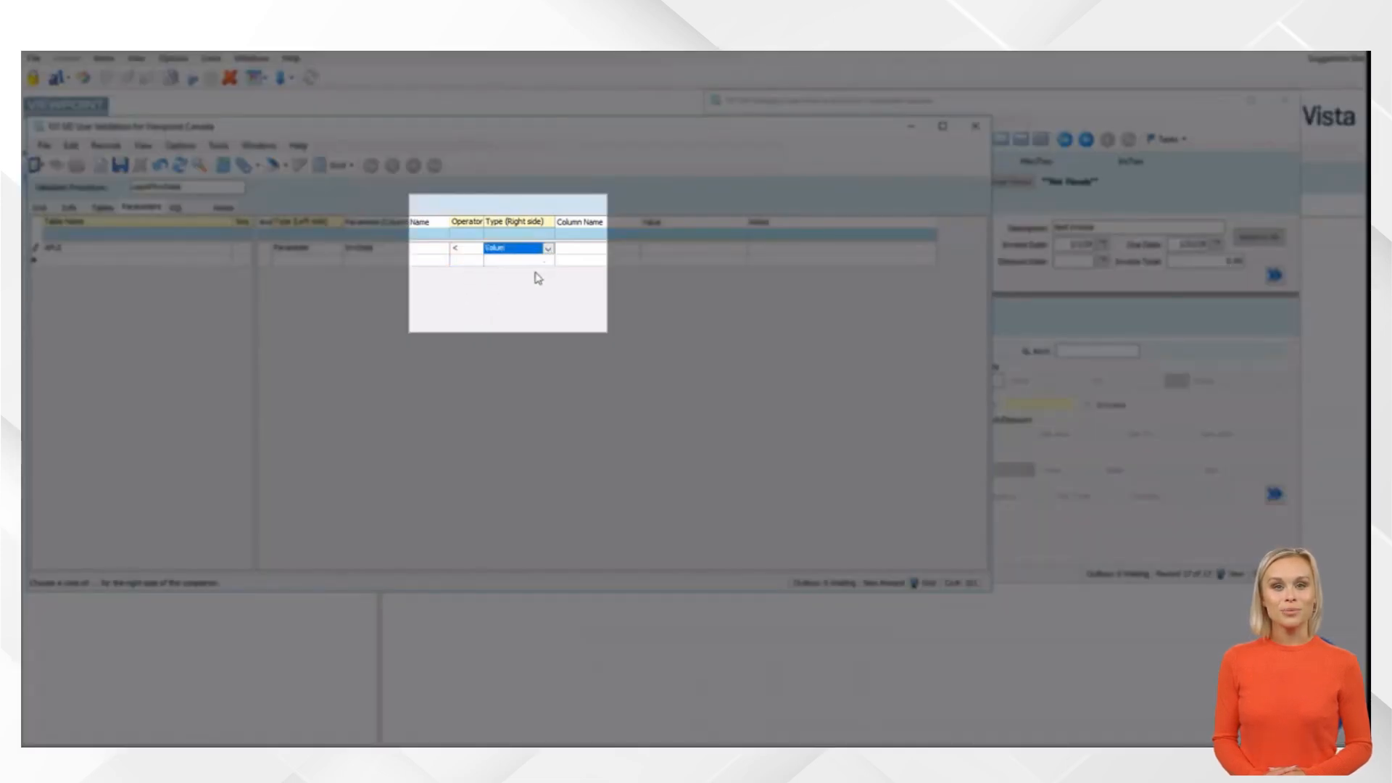
click(699, 250)
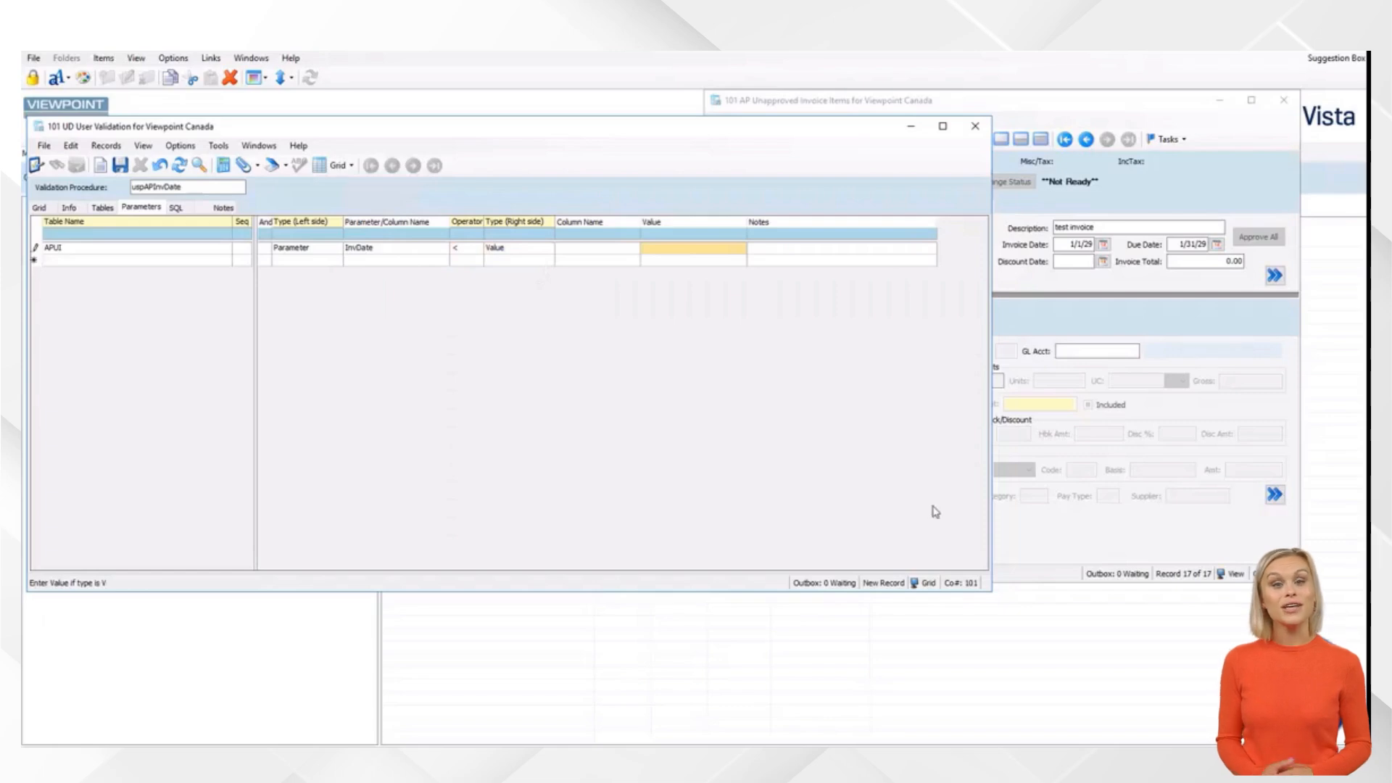
text(1234)
key(Tab)
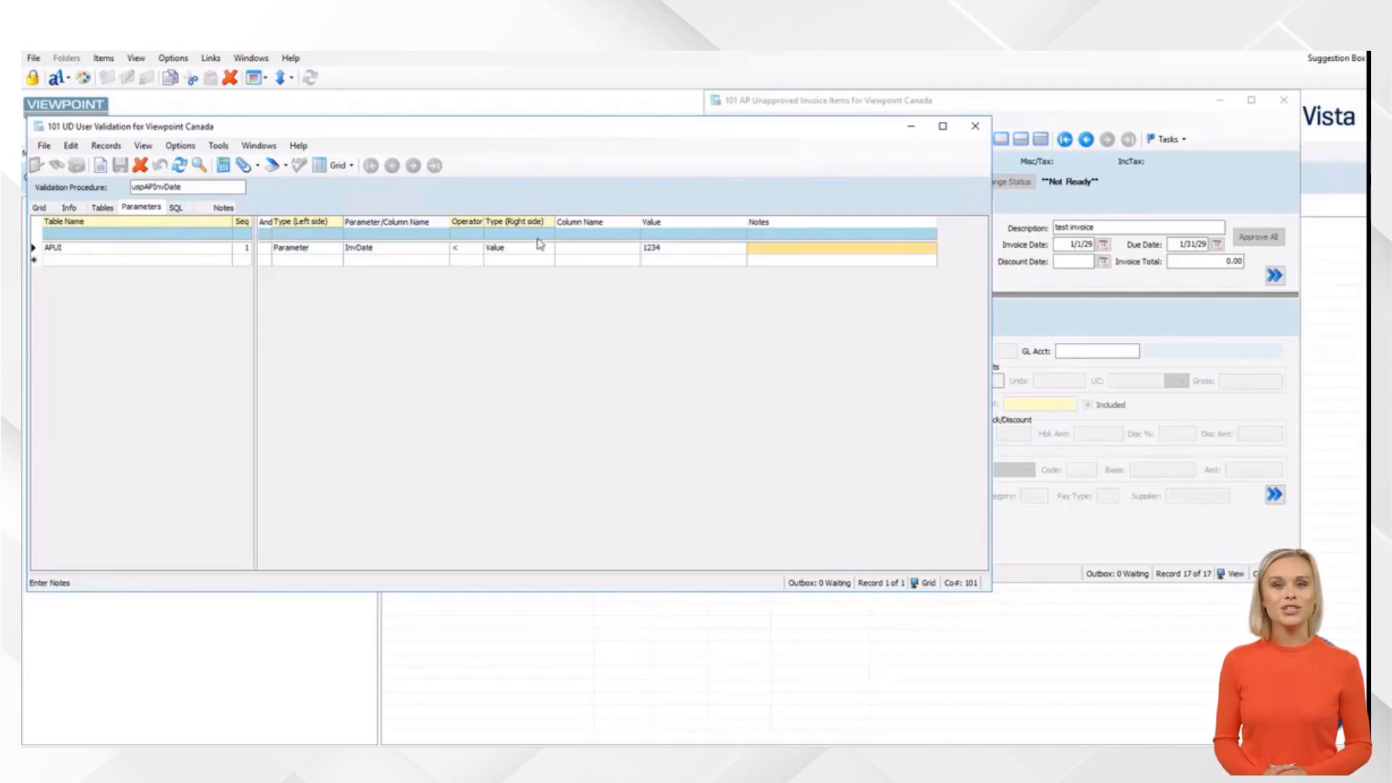
click(103, 209)
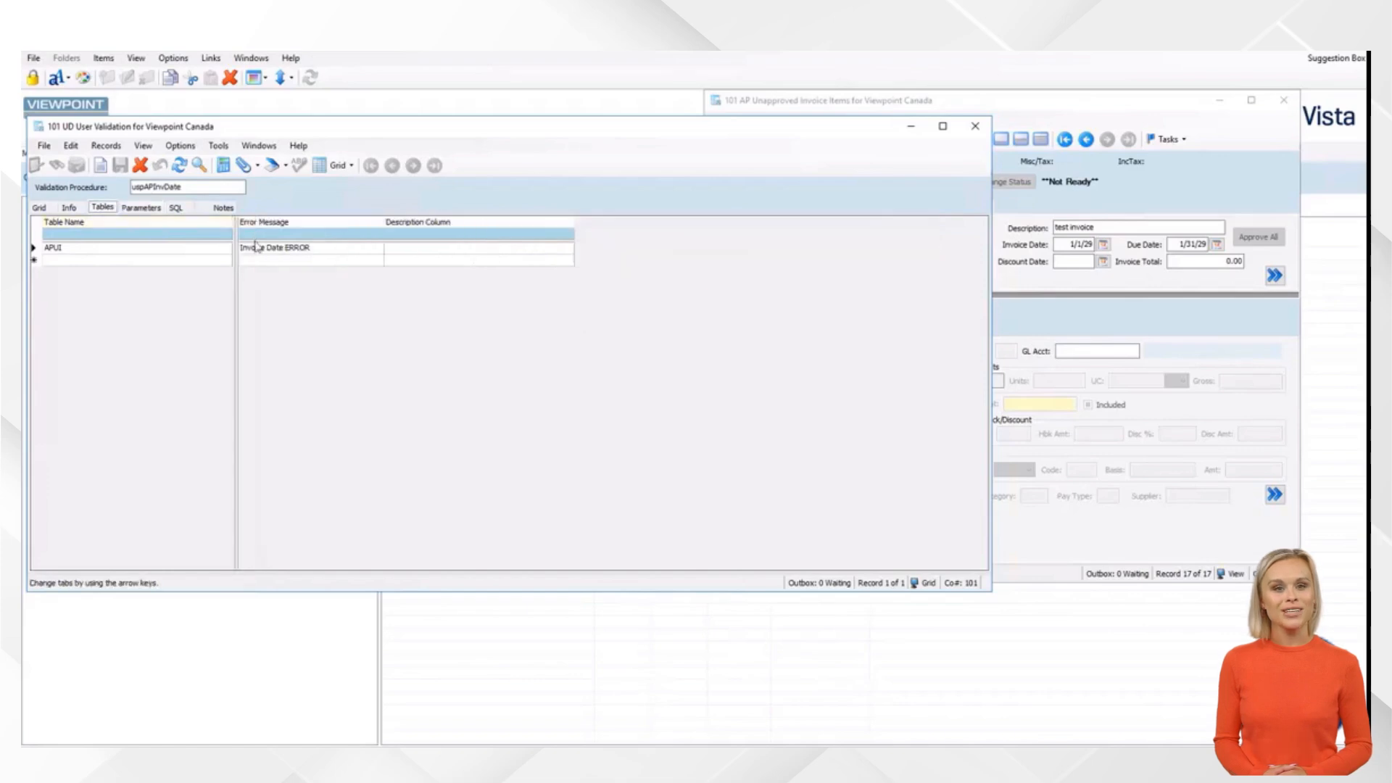
click(177, 208)
click(136, 237)
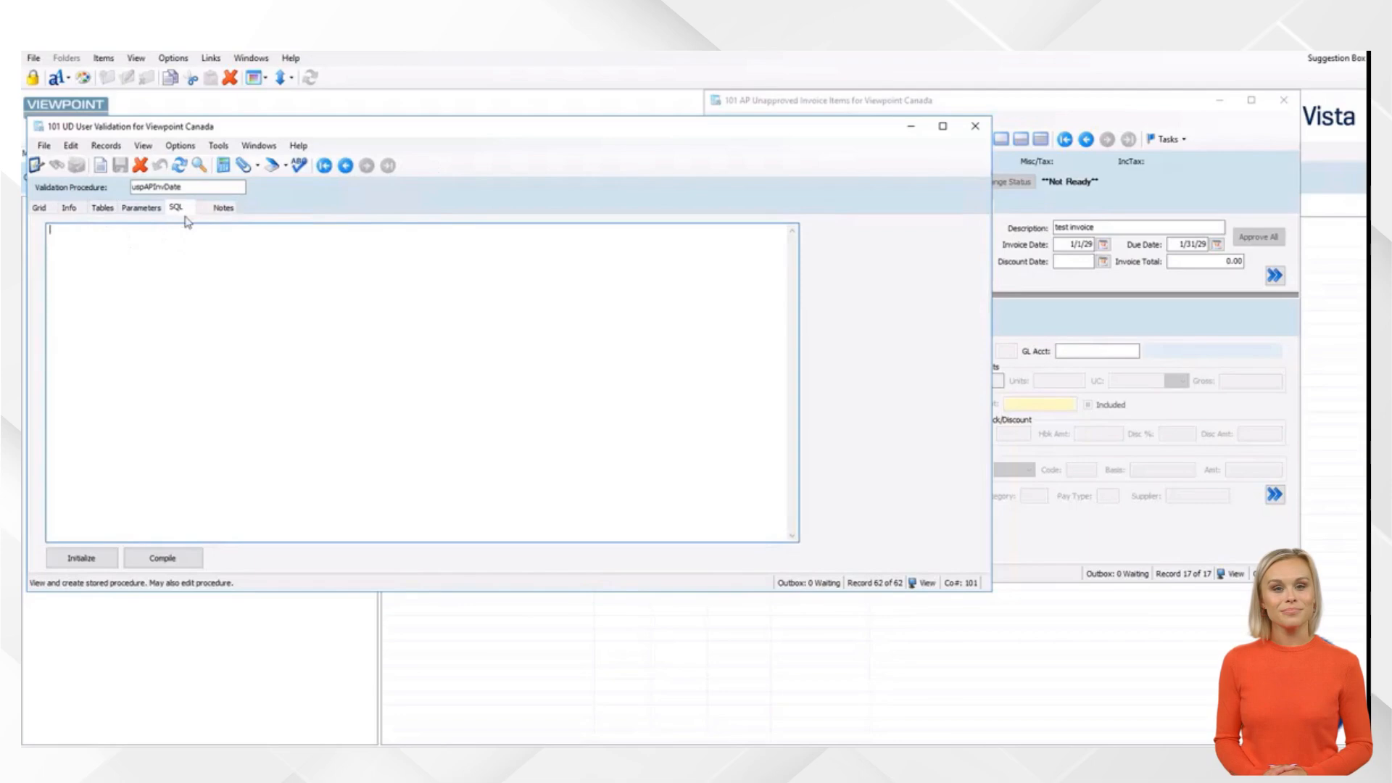
click(106, 565)
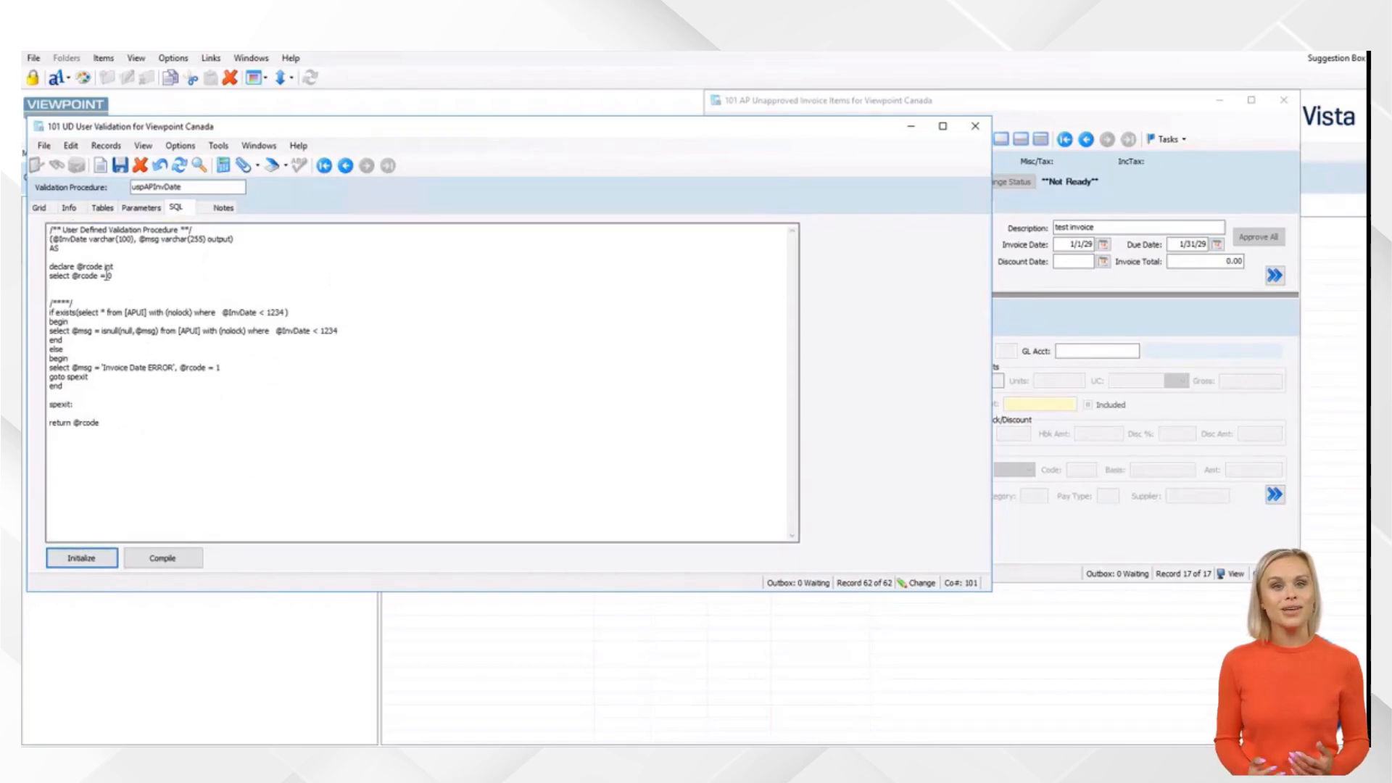
click(235, 238)
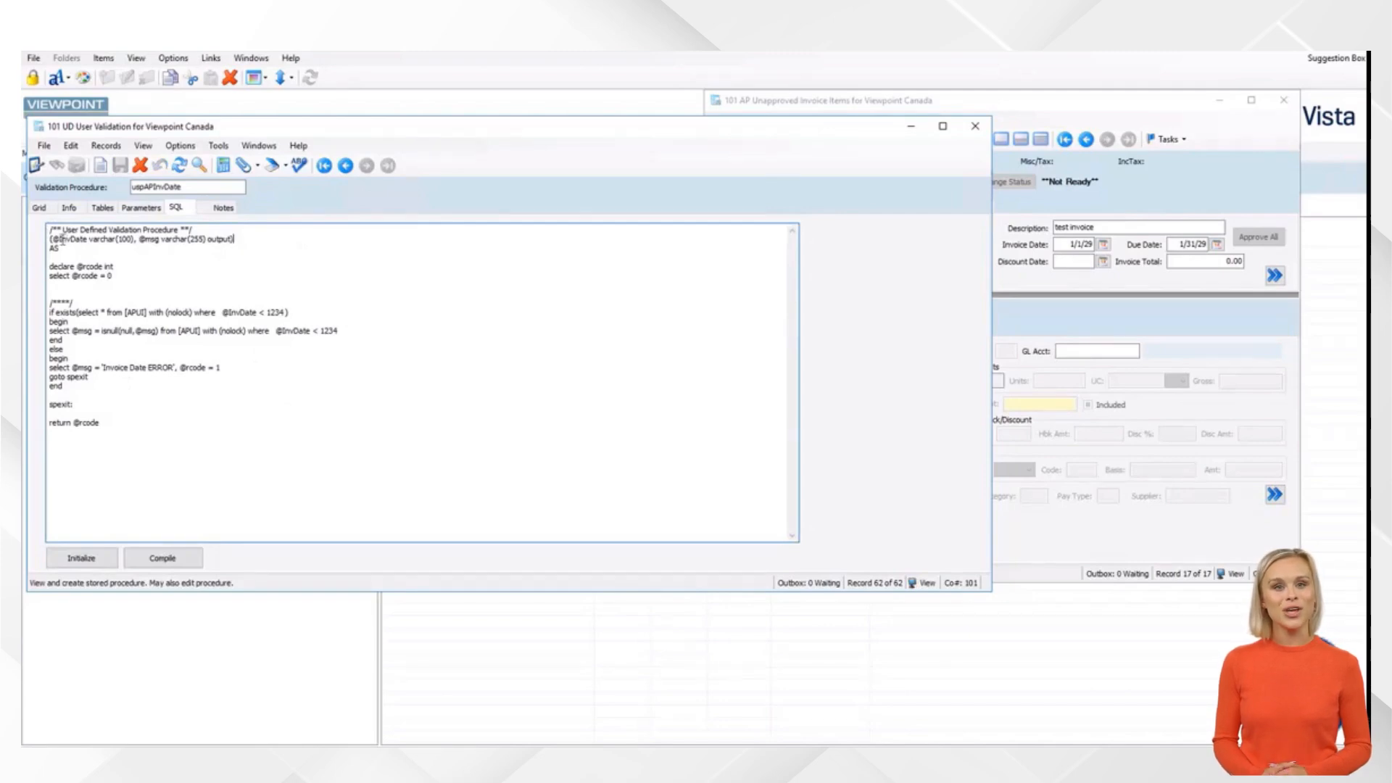
drag(52, 240, 100, 232)
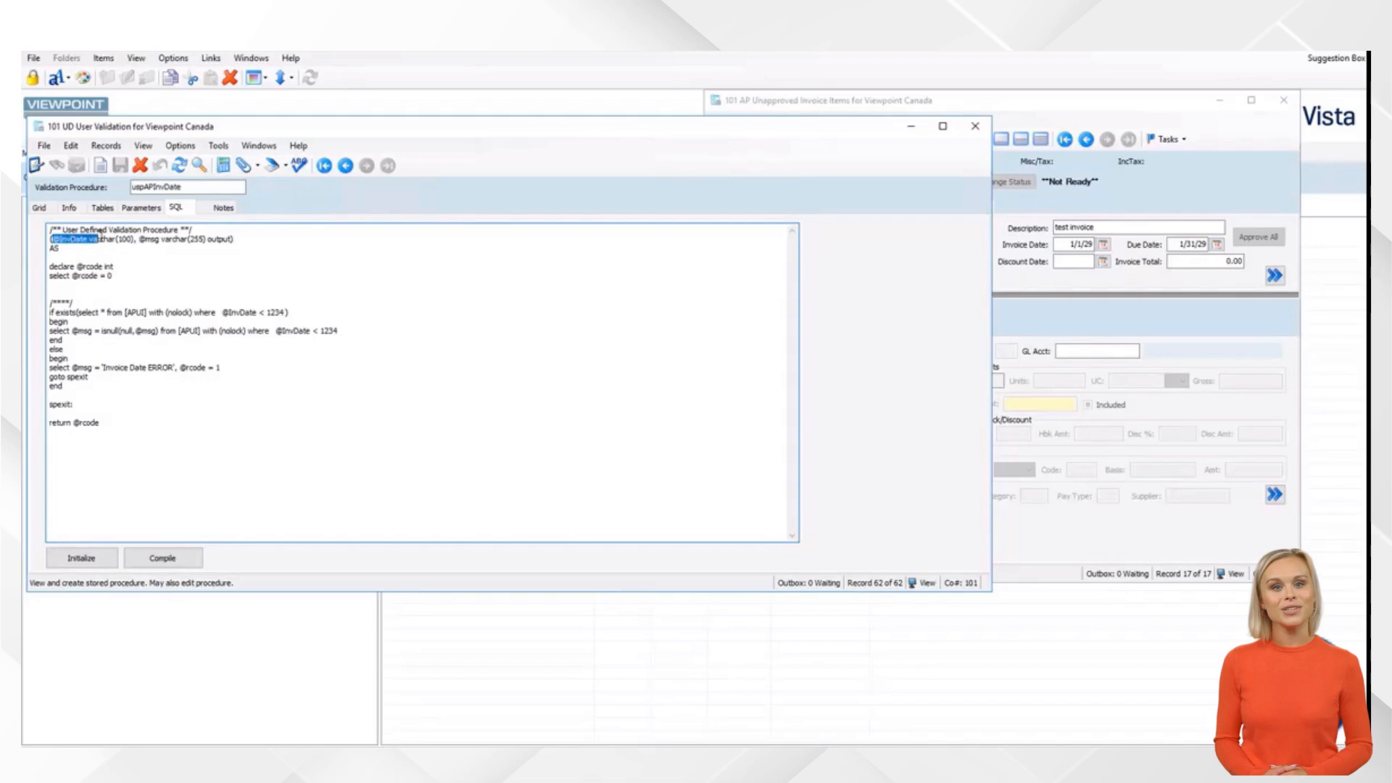
click(72, 241)
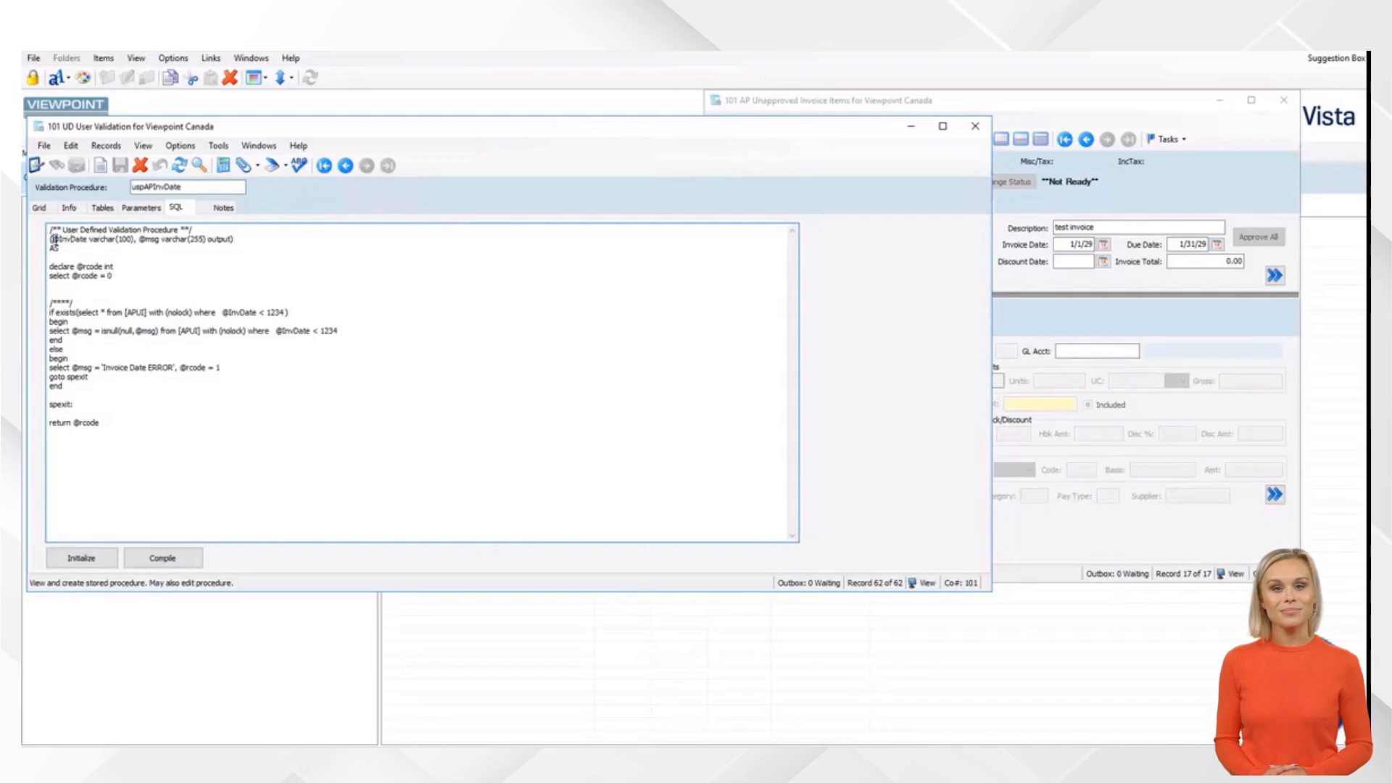
drag(58, 239, 89, 240)
click(101, 257)
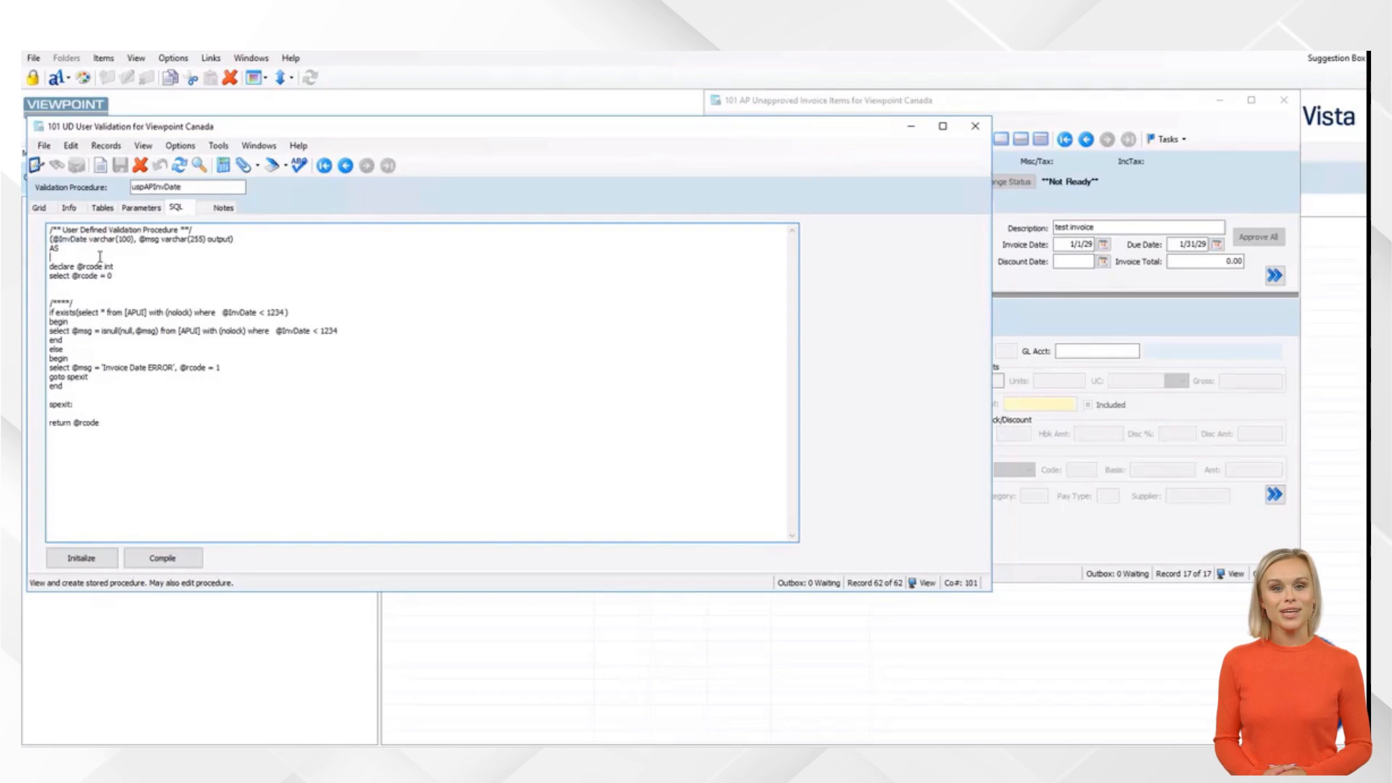
click(199, 277)
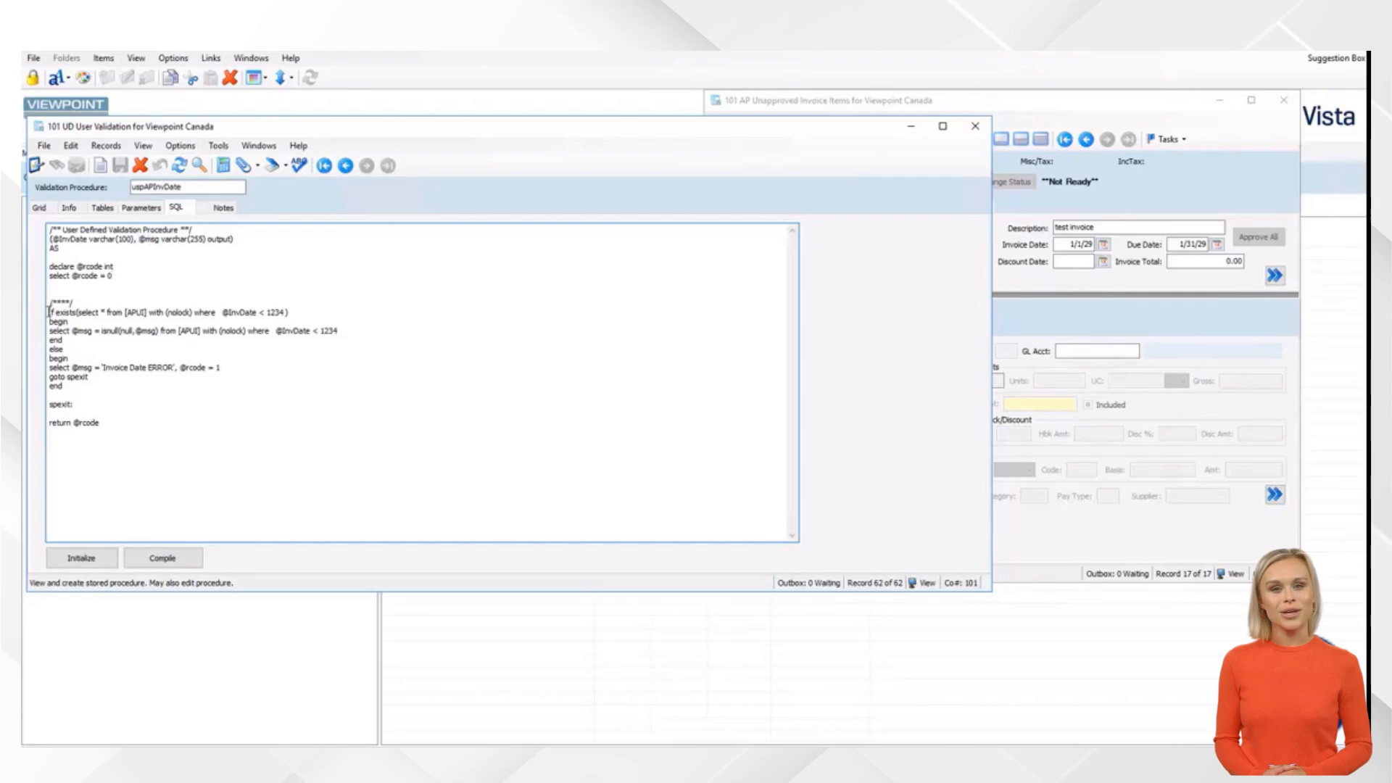
drag(50, 312, 108, 315)
click(57, 316)
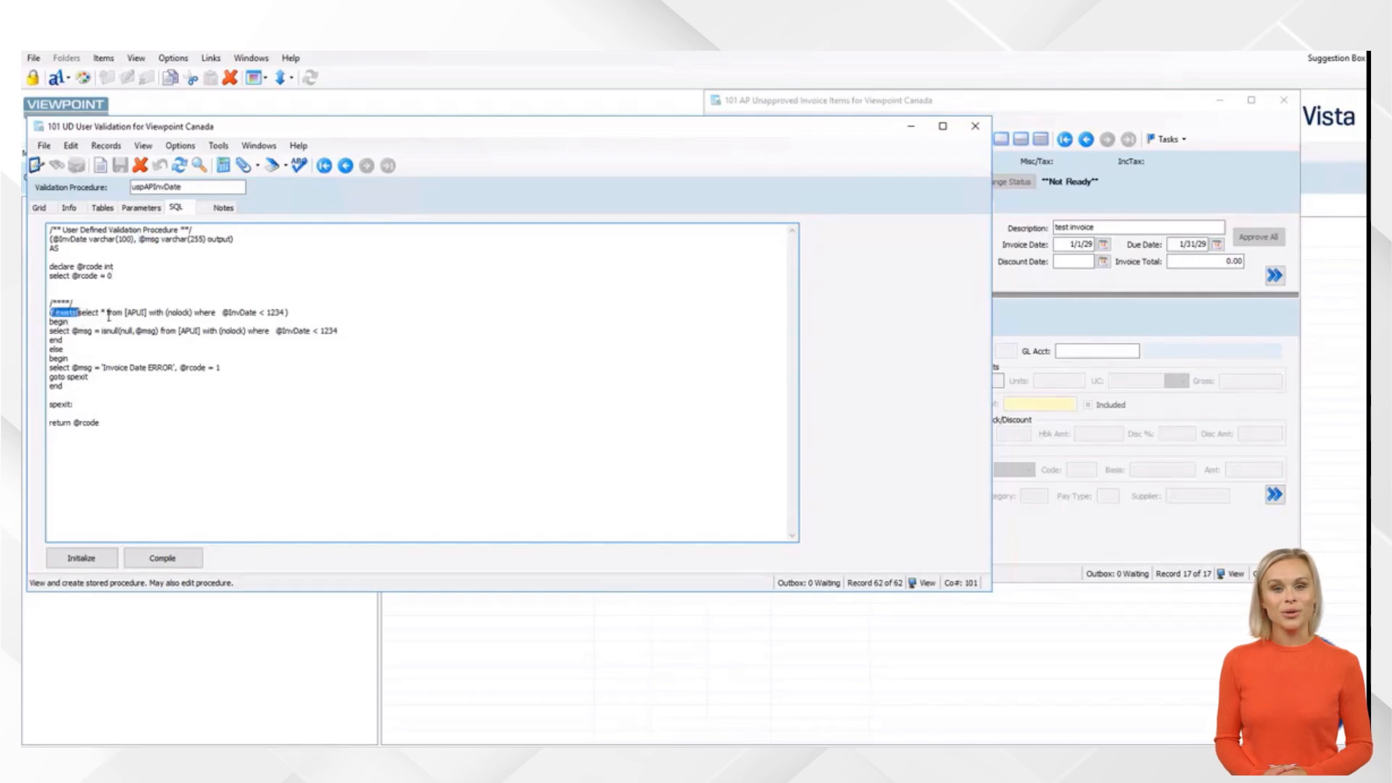
drag(221, 312, 253, 311)
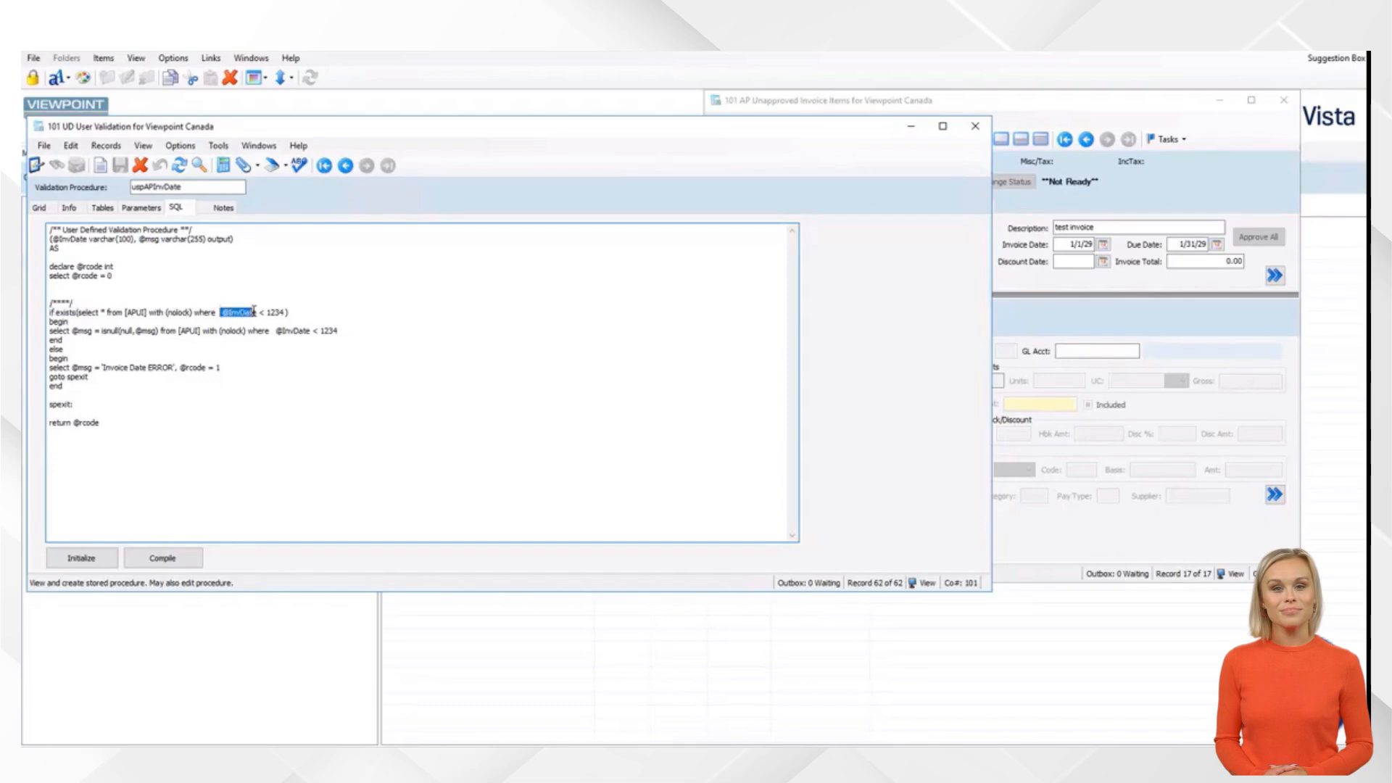
click(348, 315)
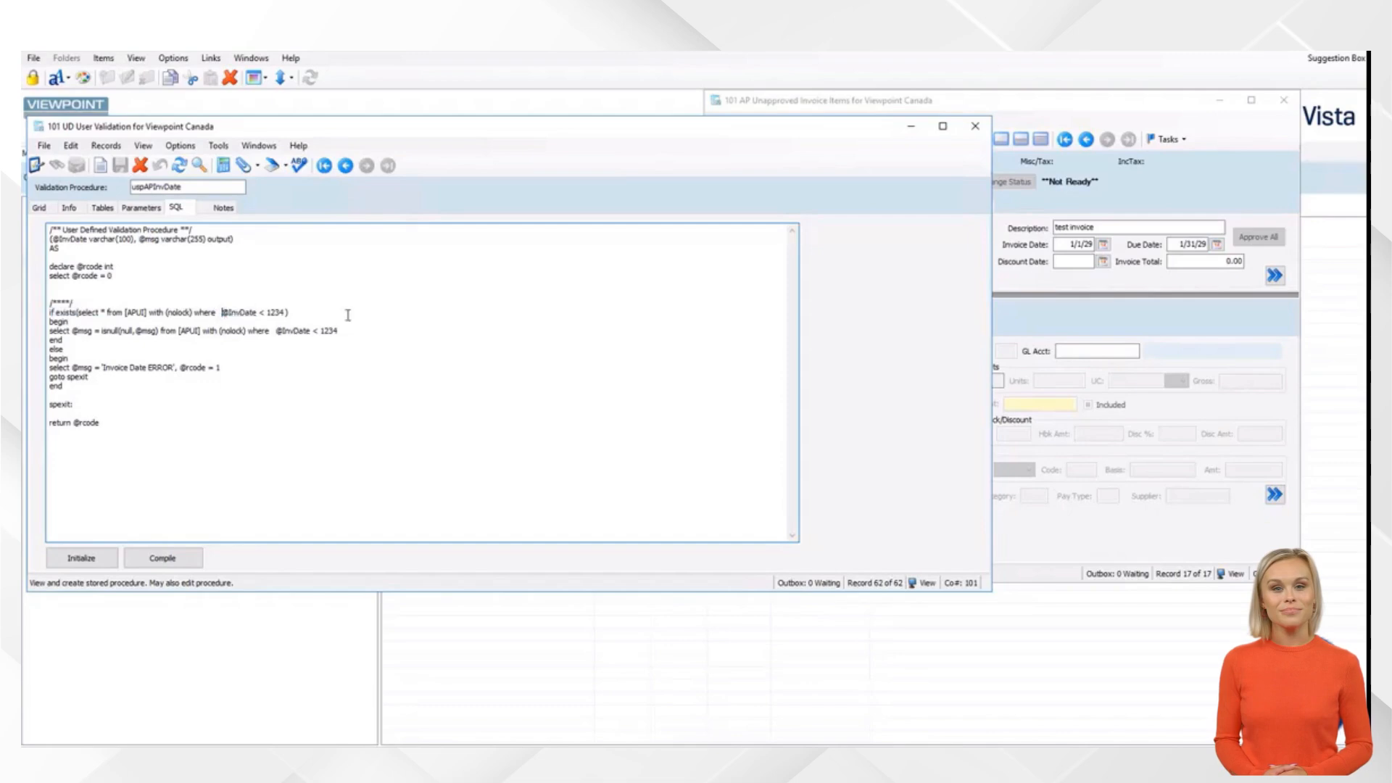
click(1066, 247)
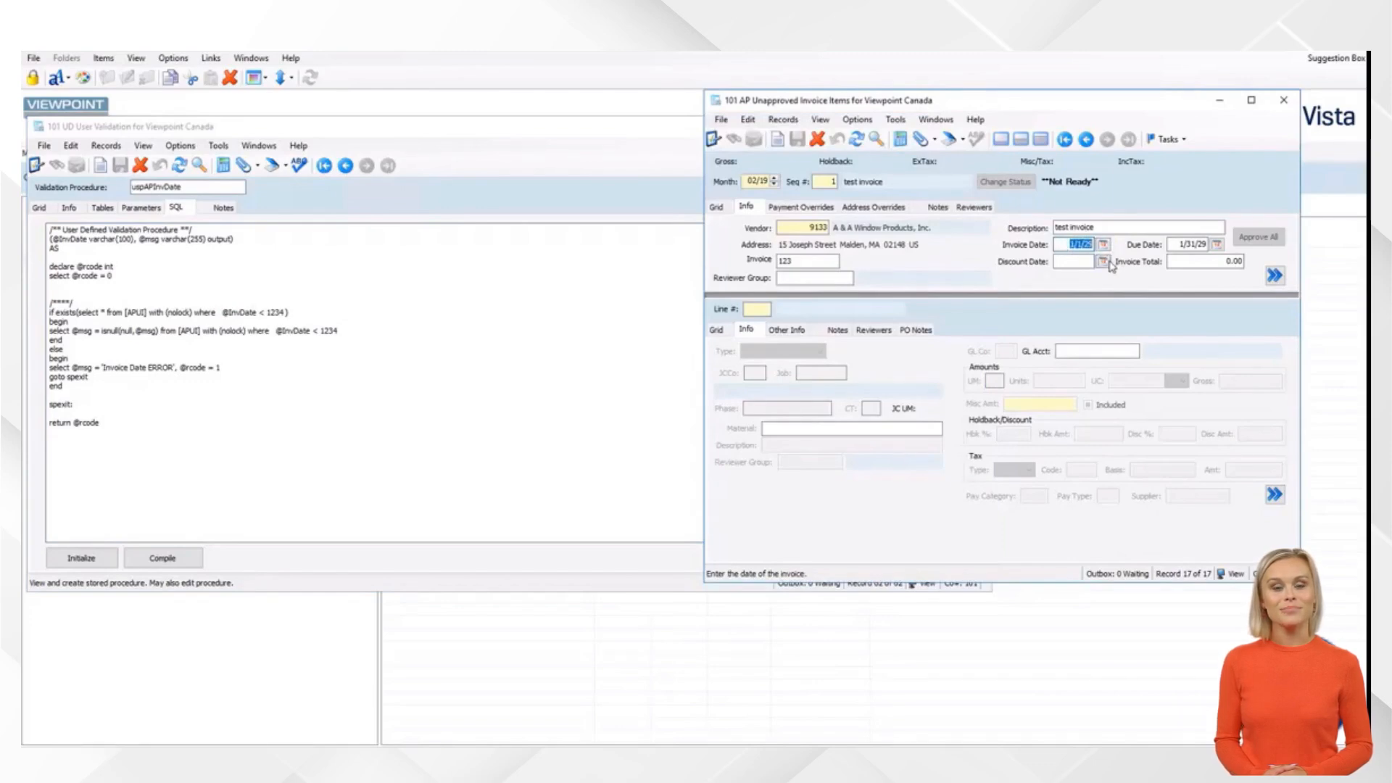
click(399, 295)
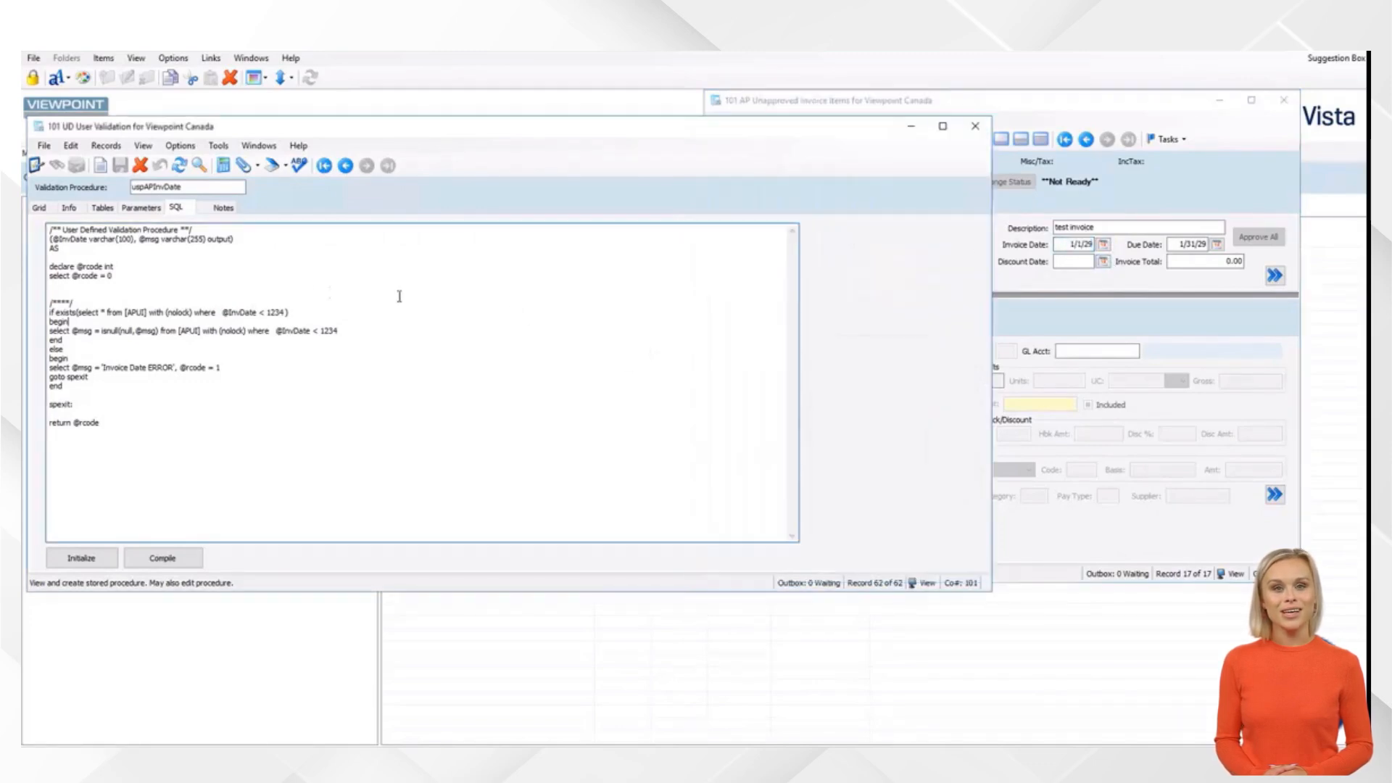
double_click(263, 311)
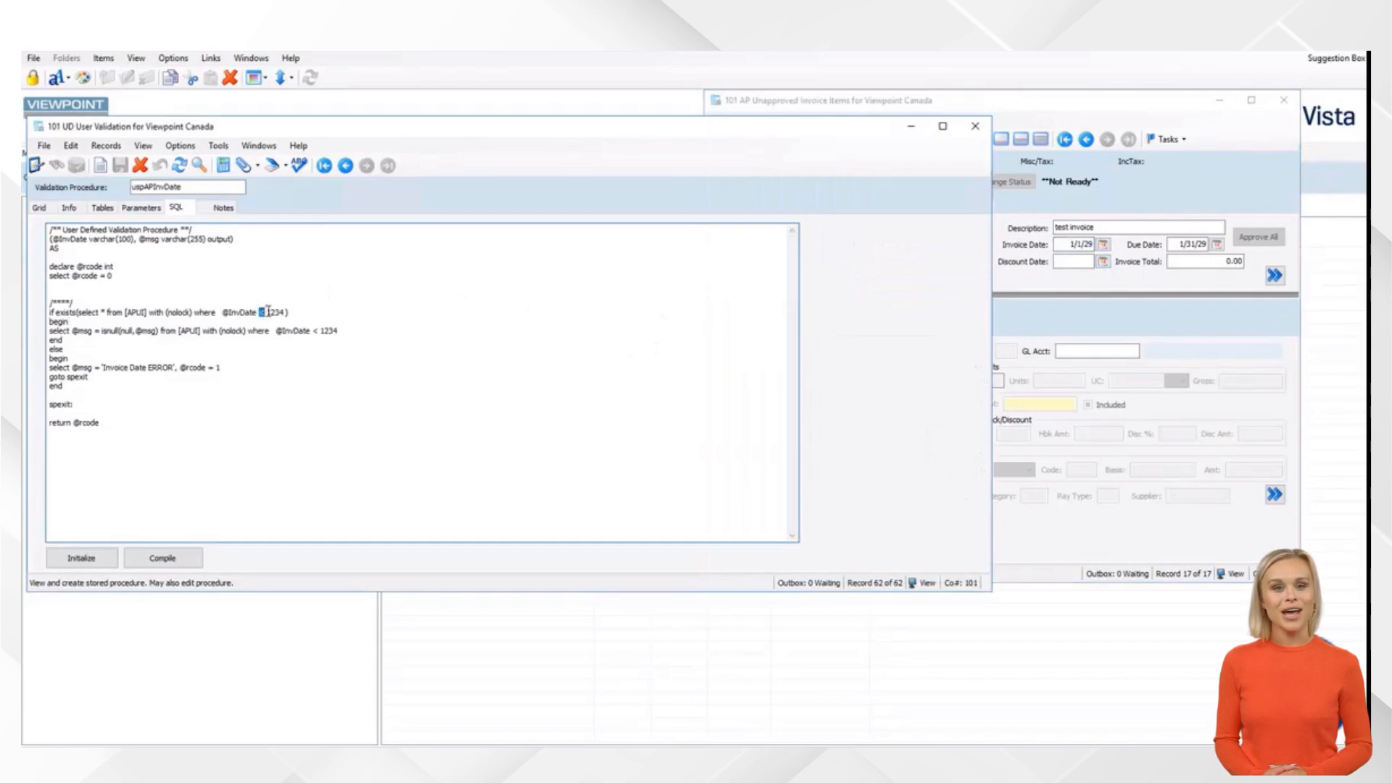
click(269, 312)
double_click(273, 312)
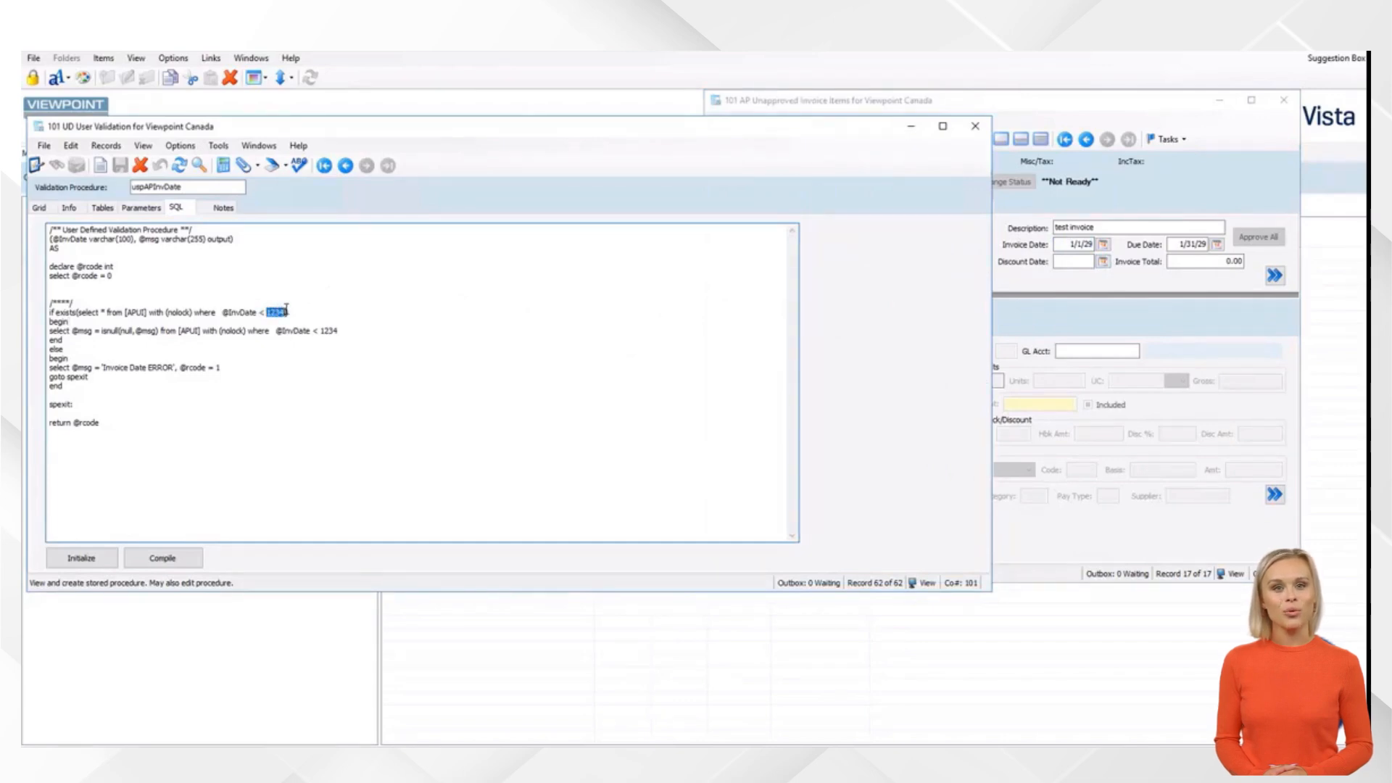
click(443, 382)
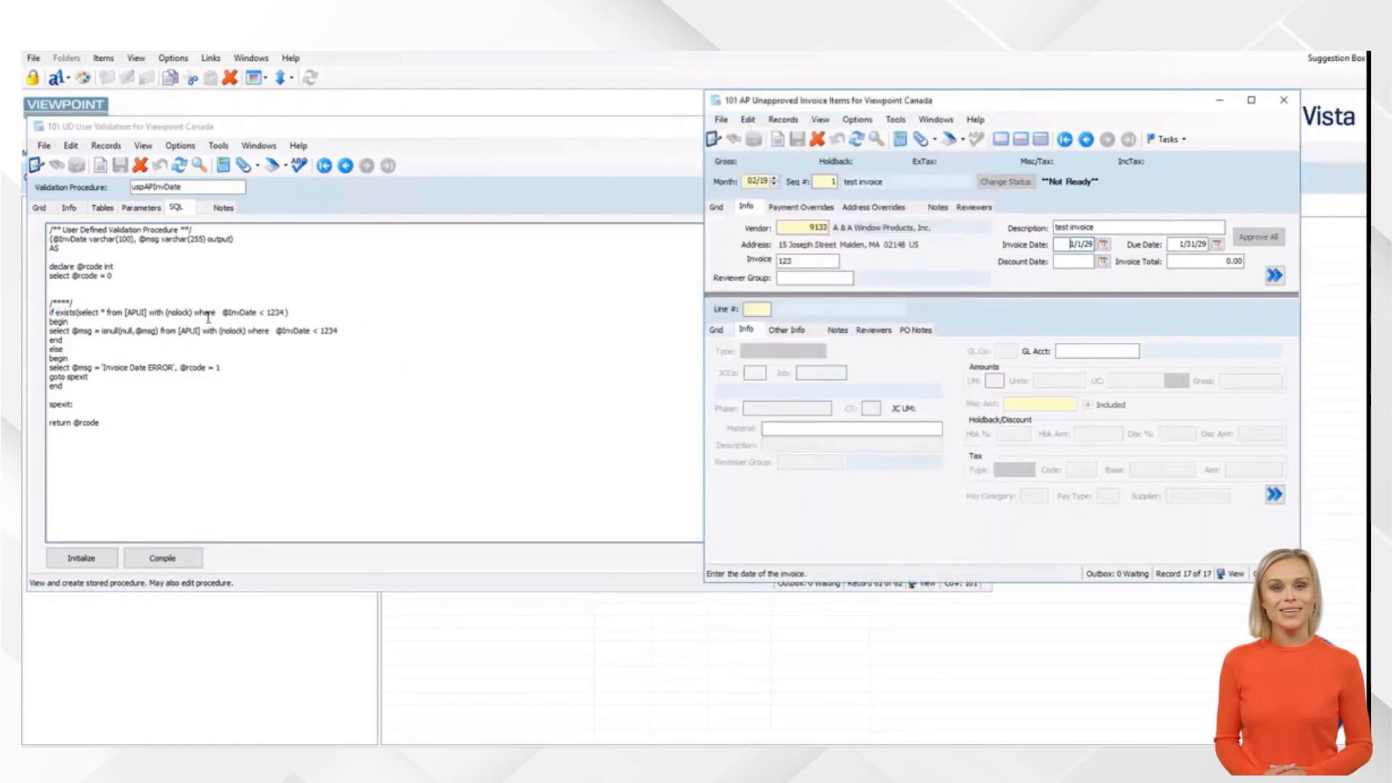
drag(224, 313, 289, 313)
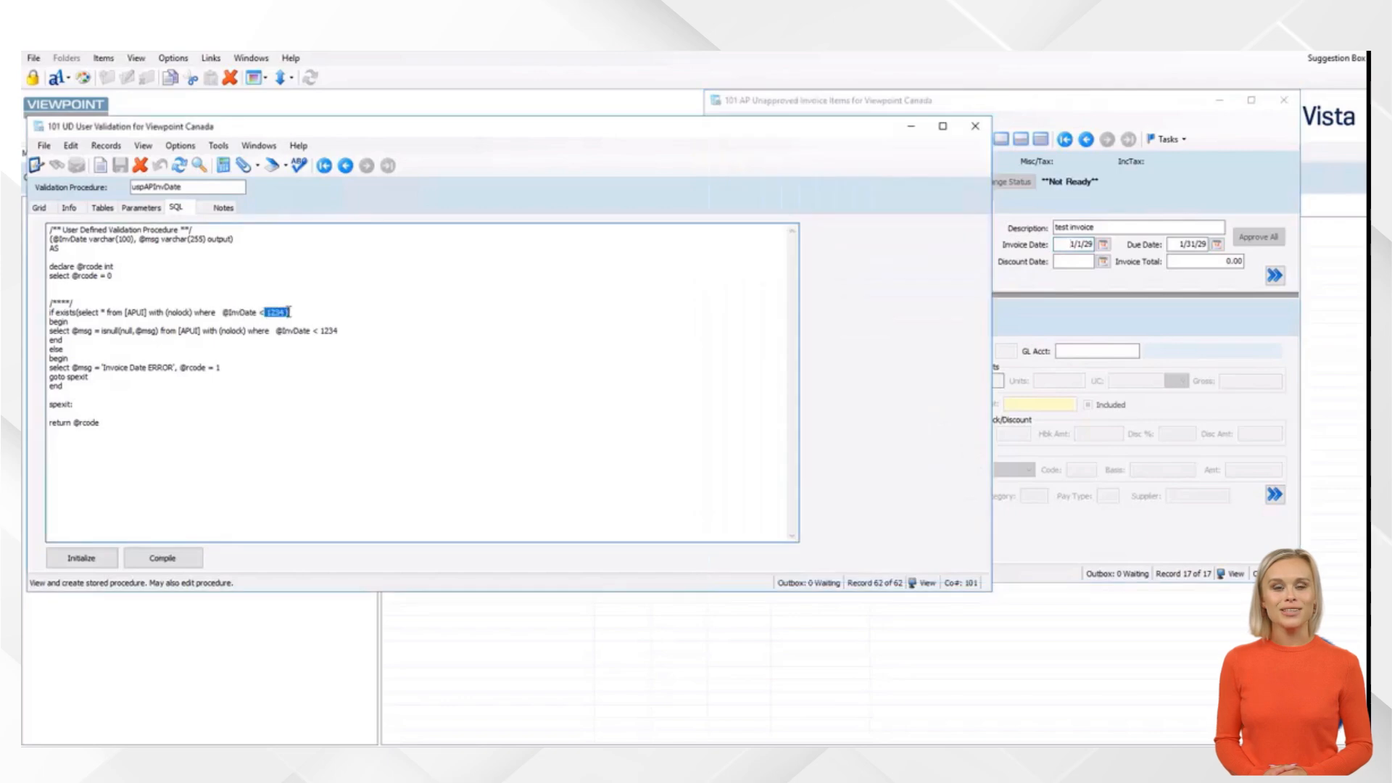
click(384, 312)
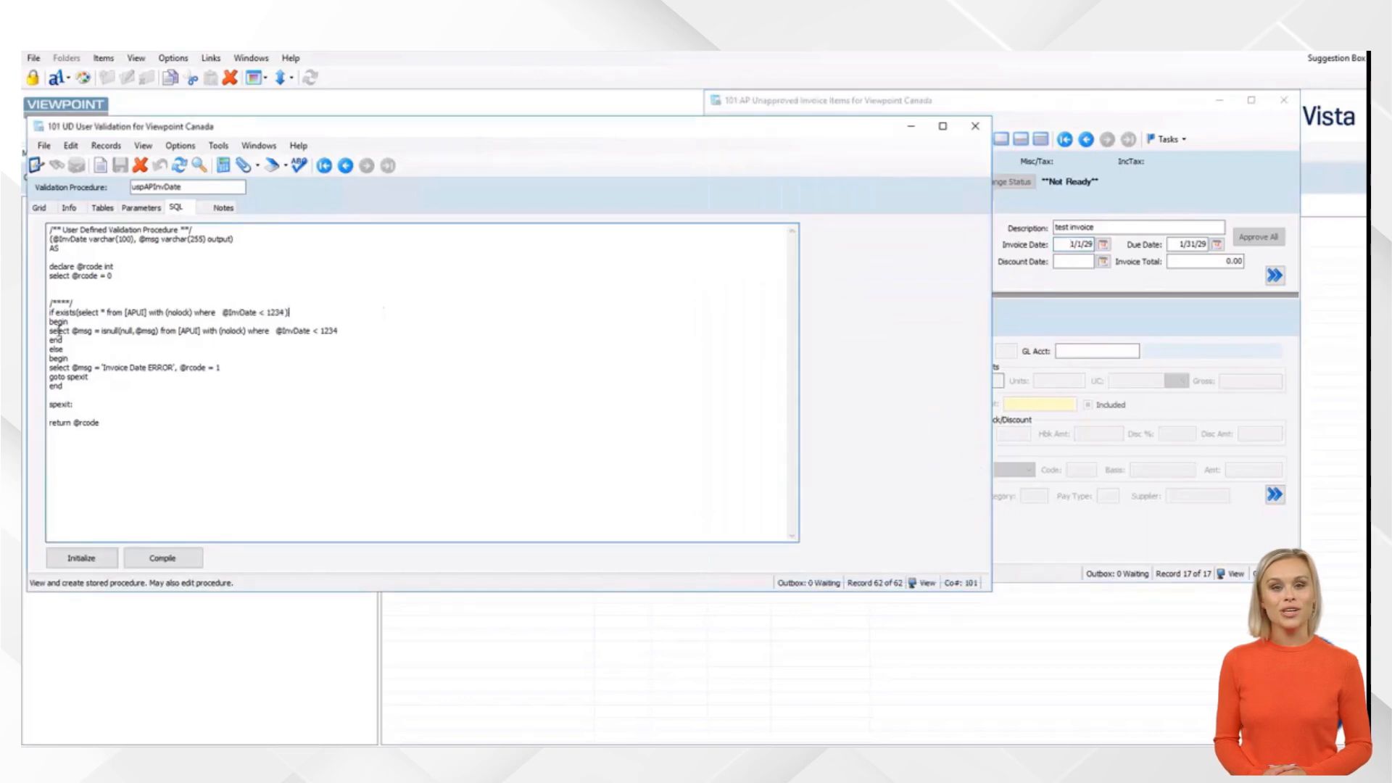
drag(58, 331, 369, 332)
click(114, 327)
drag(100, 331, 161, 334)
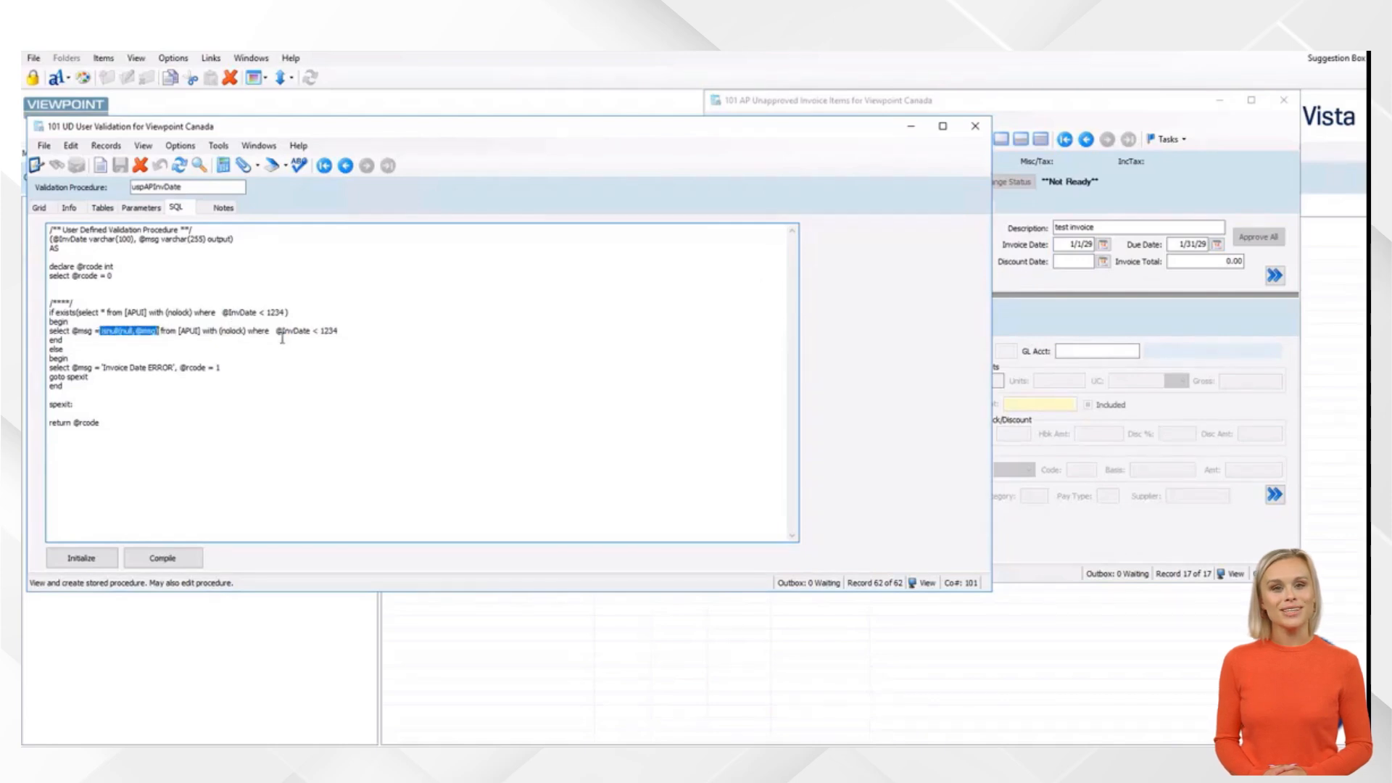
drag(276, 332, 308, 332)
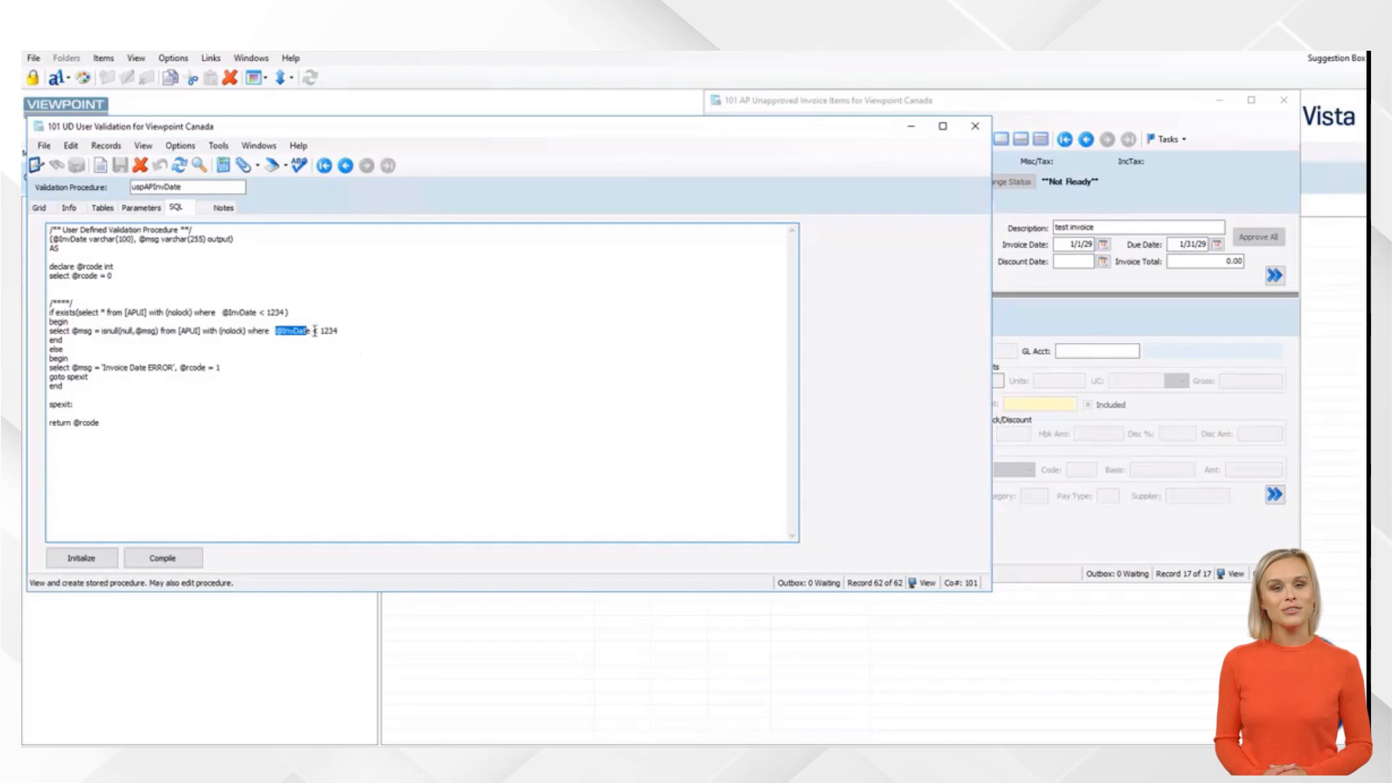
click(275, 312)
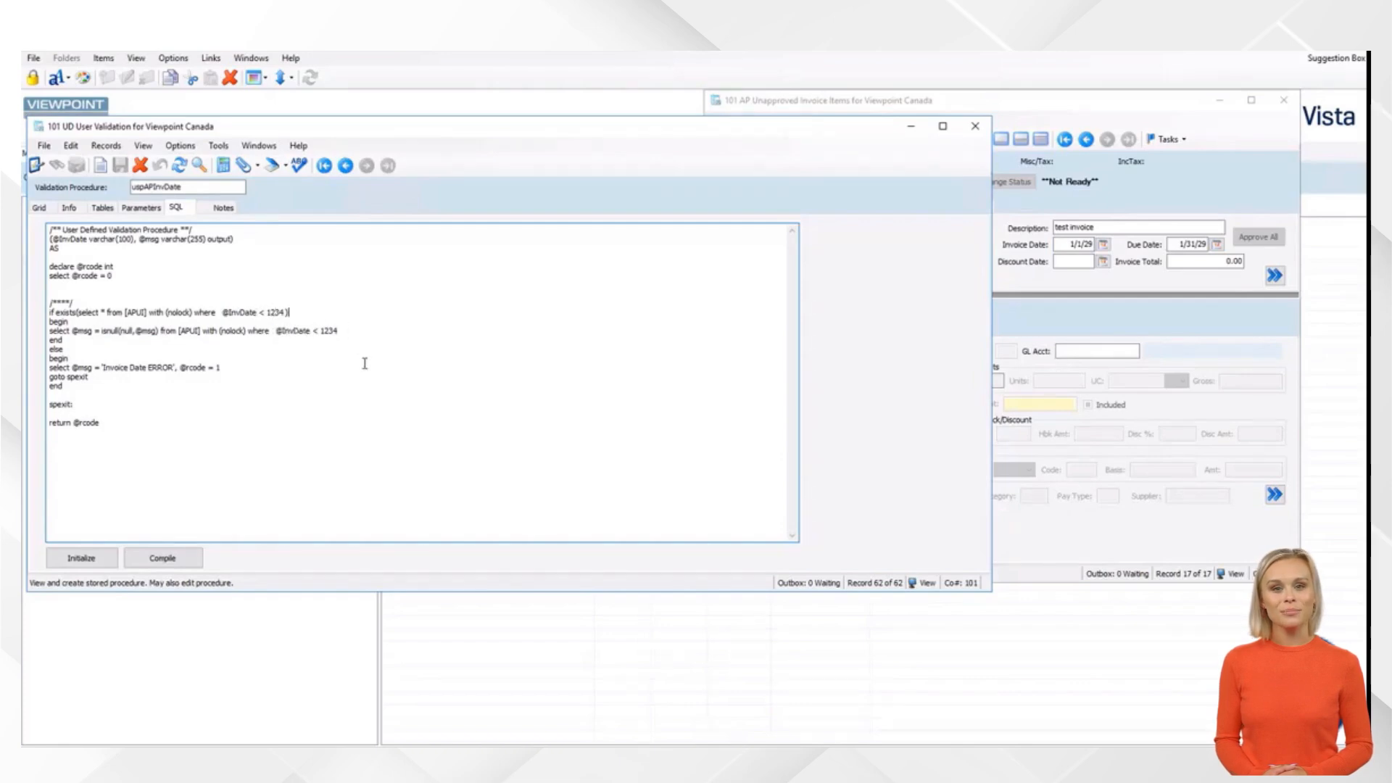
click(364, 330)
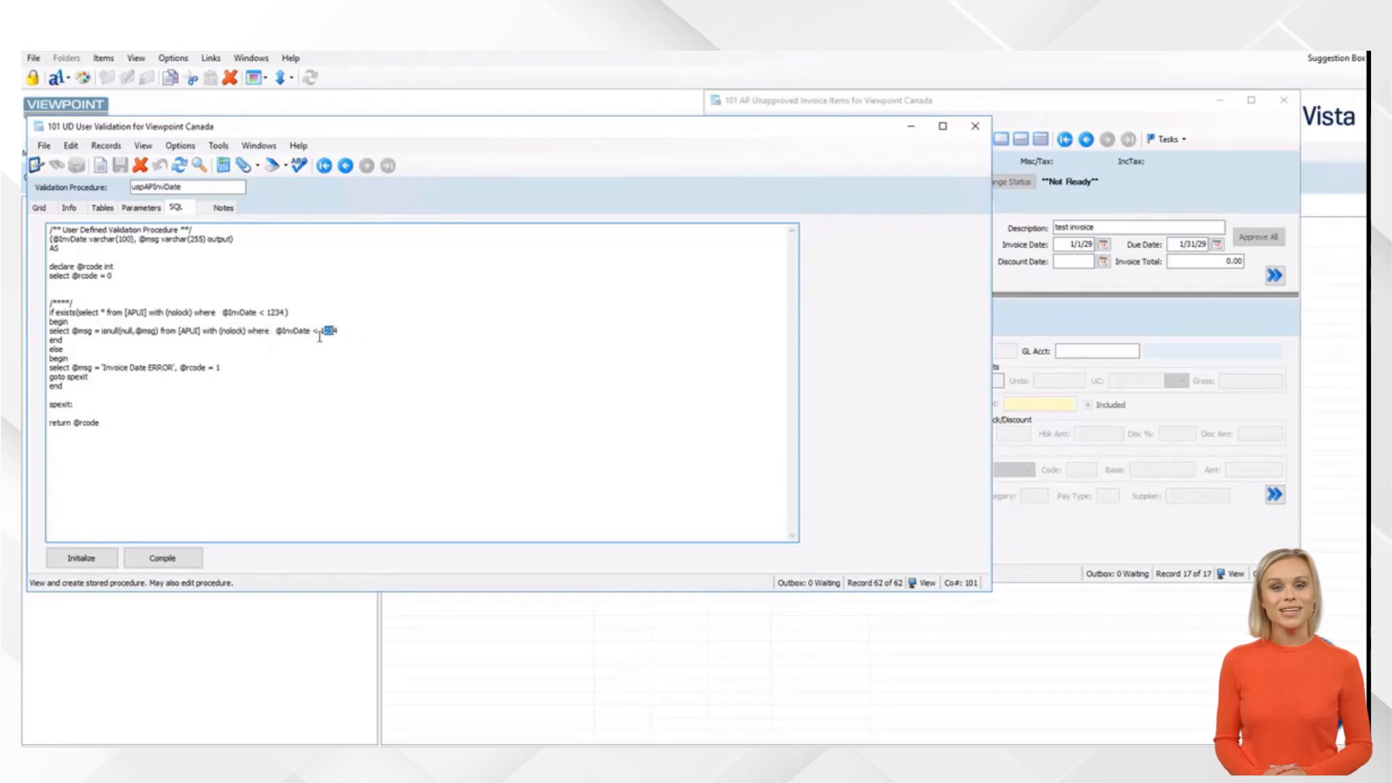
click(73, 340)
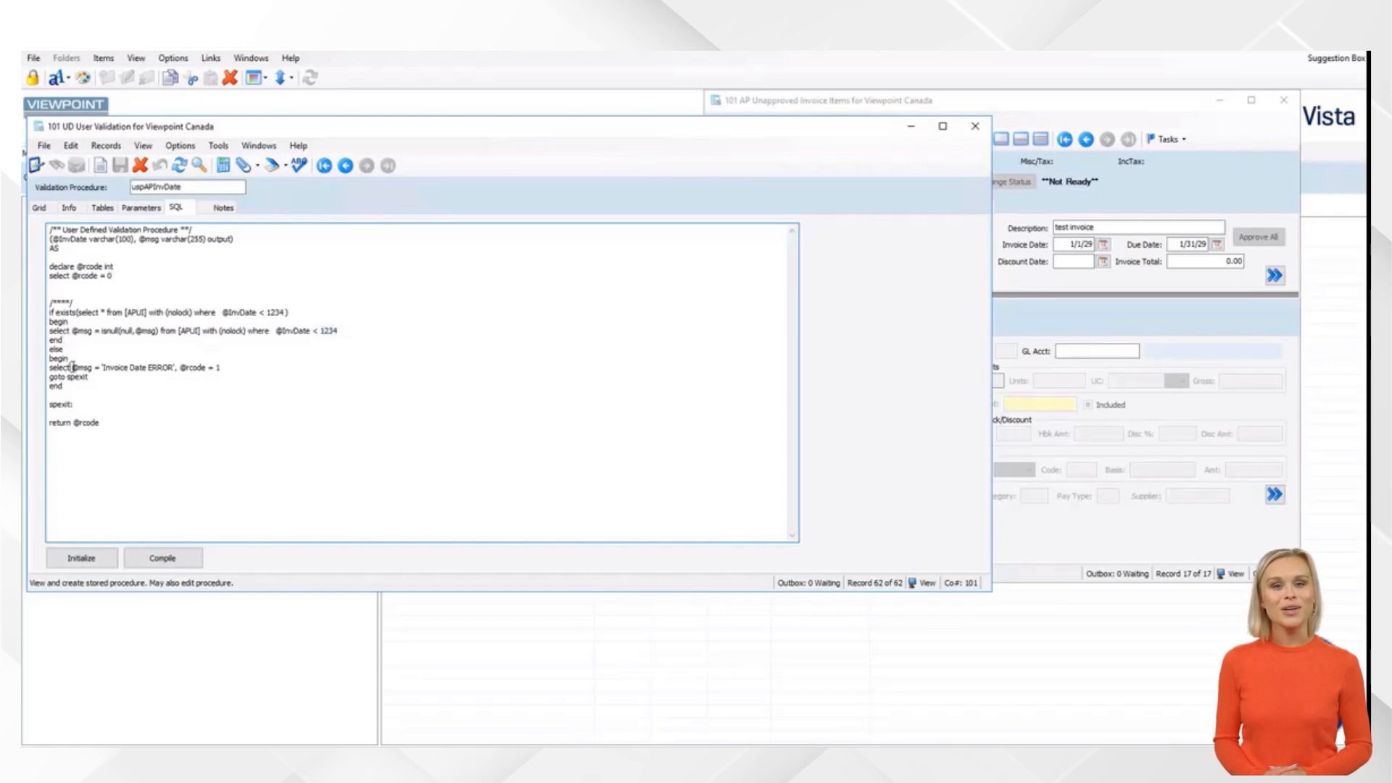
drag(72, 368, 169, 366)
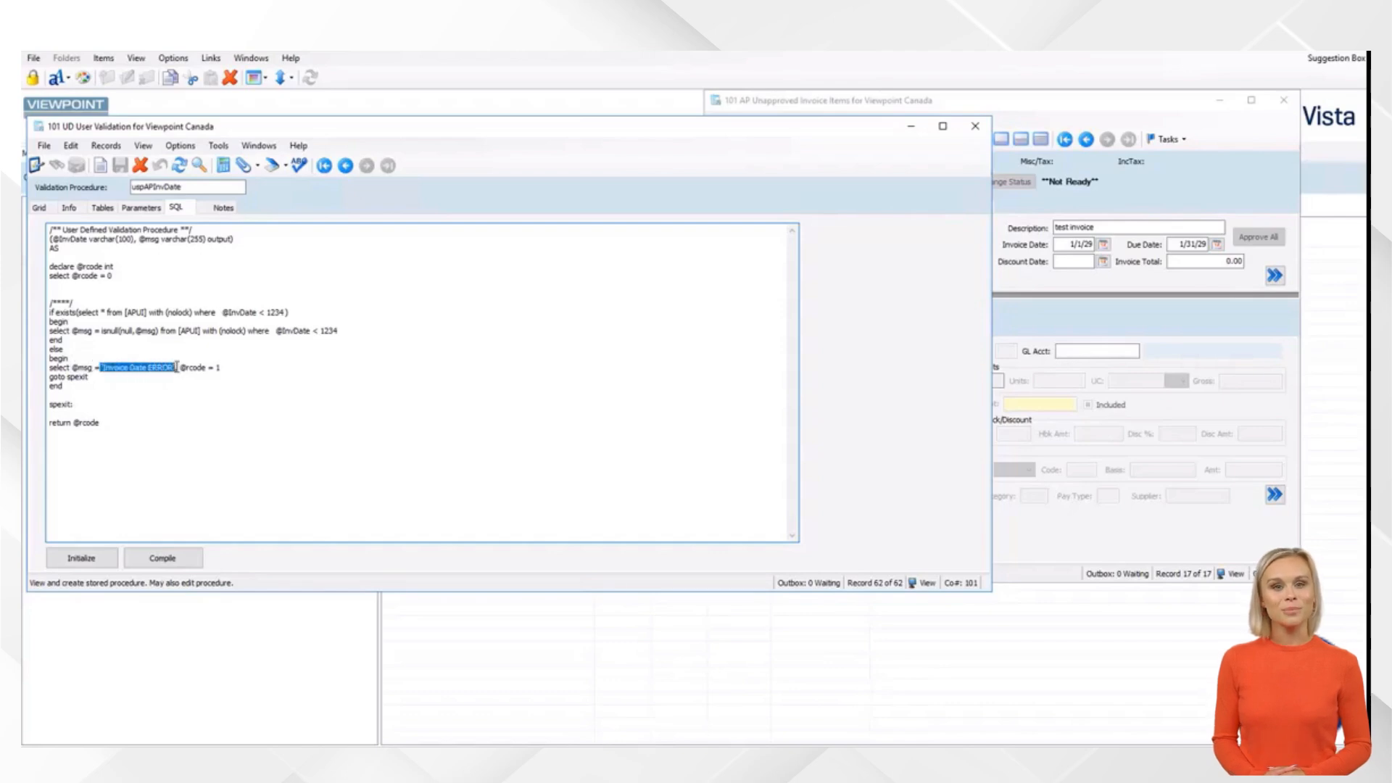
click(224, 366)
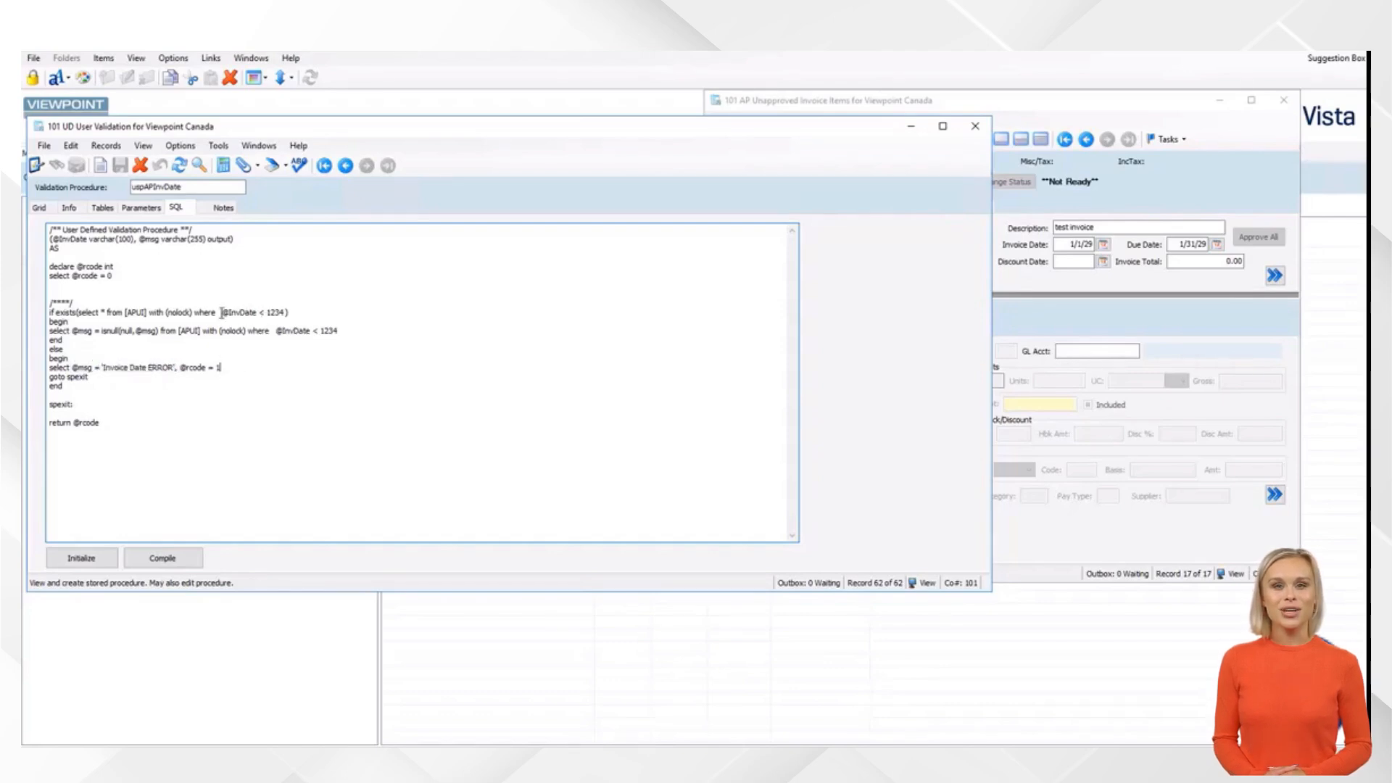
drag(222, 312, 289, 313)
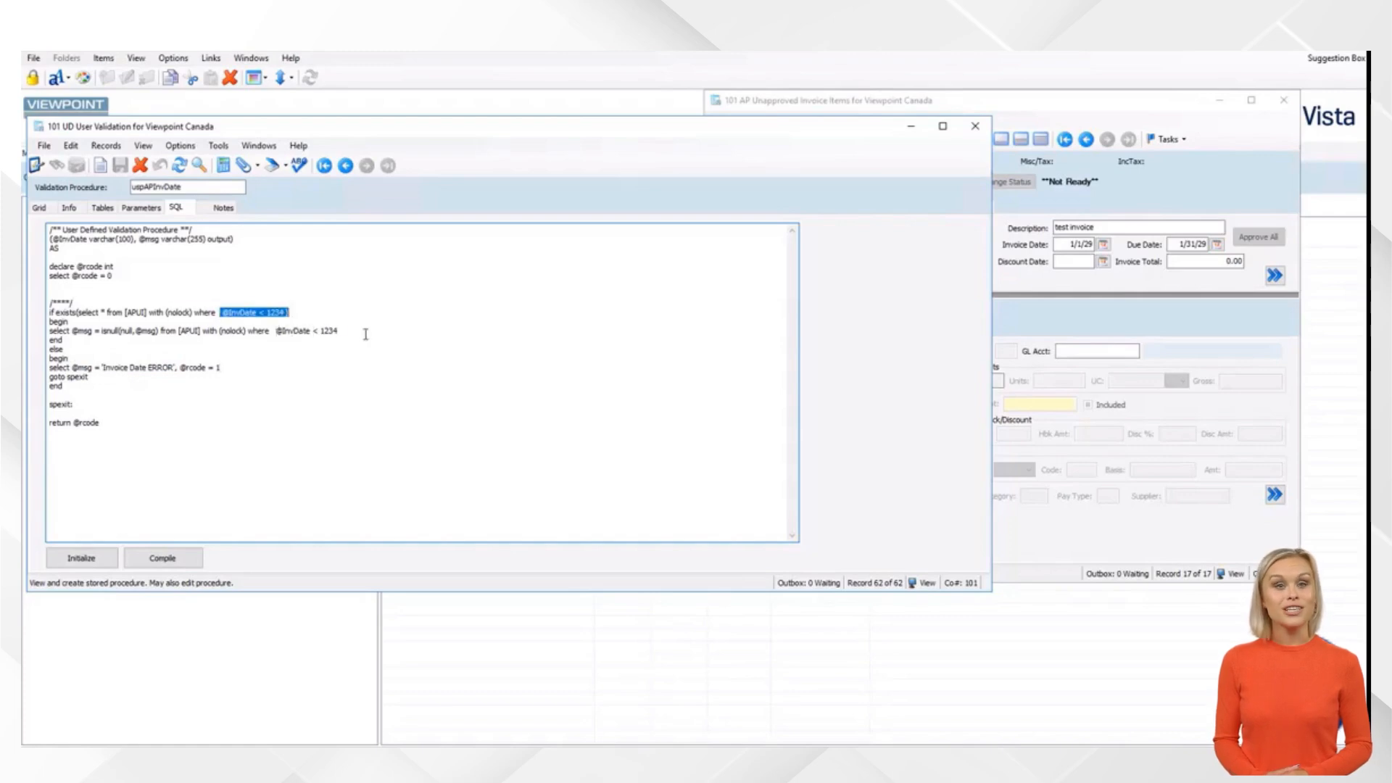
drag(365, 334, 274, 333)
click(131, 368)
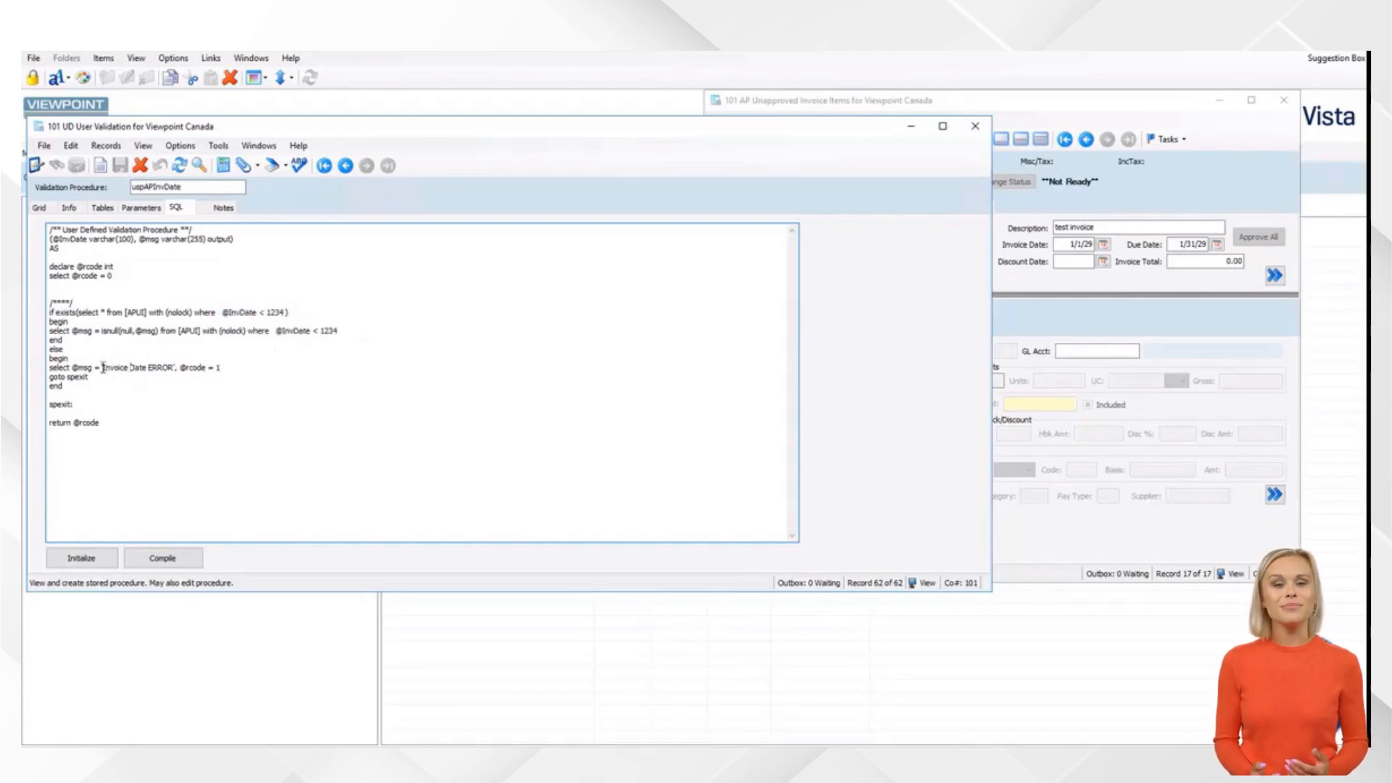
drag(102, 368, 219, 368)
click(398, 313)
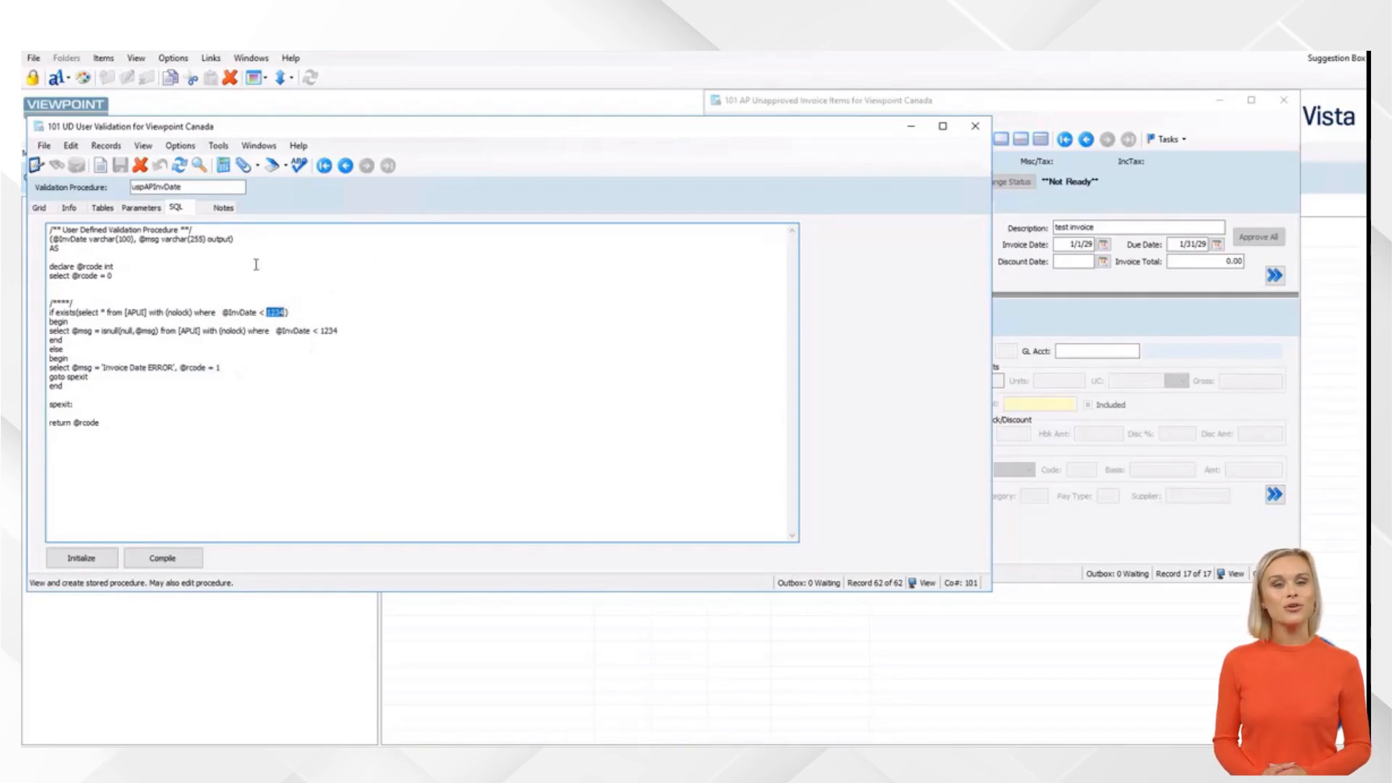
click(142, 208)
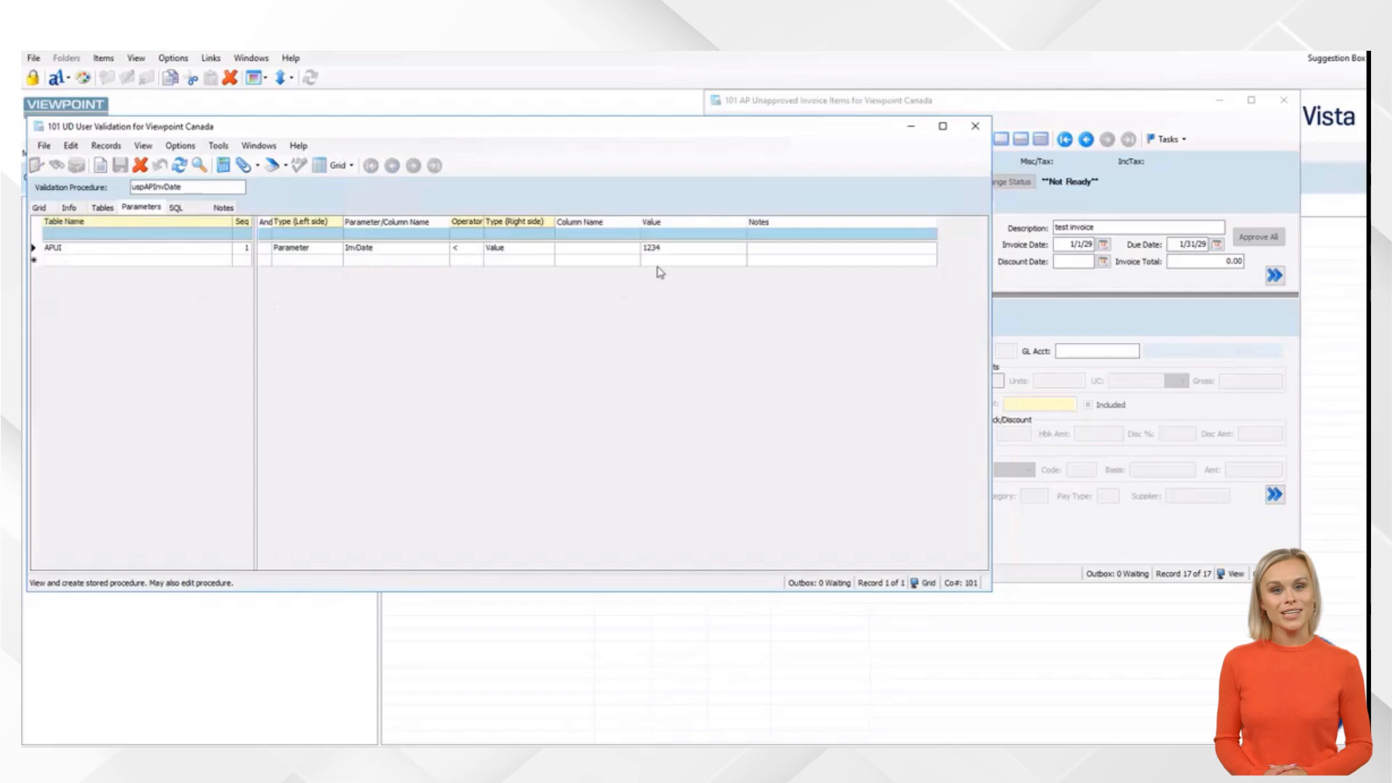
Change the comparison value to GETDATE(), save, and regenerate the SQL
click(698, 254)
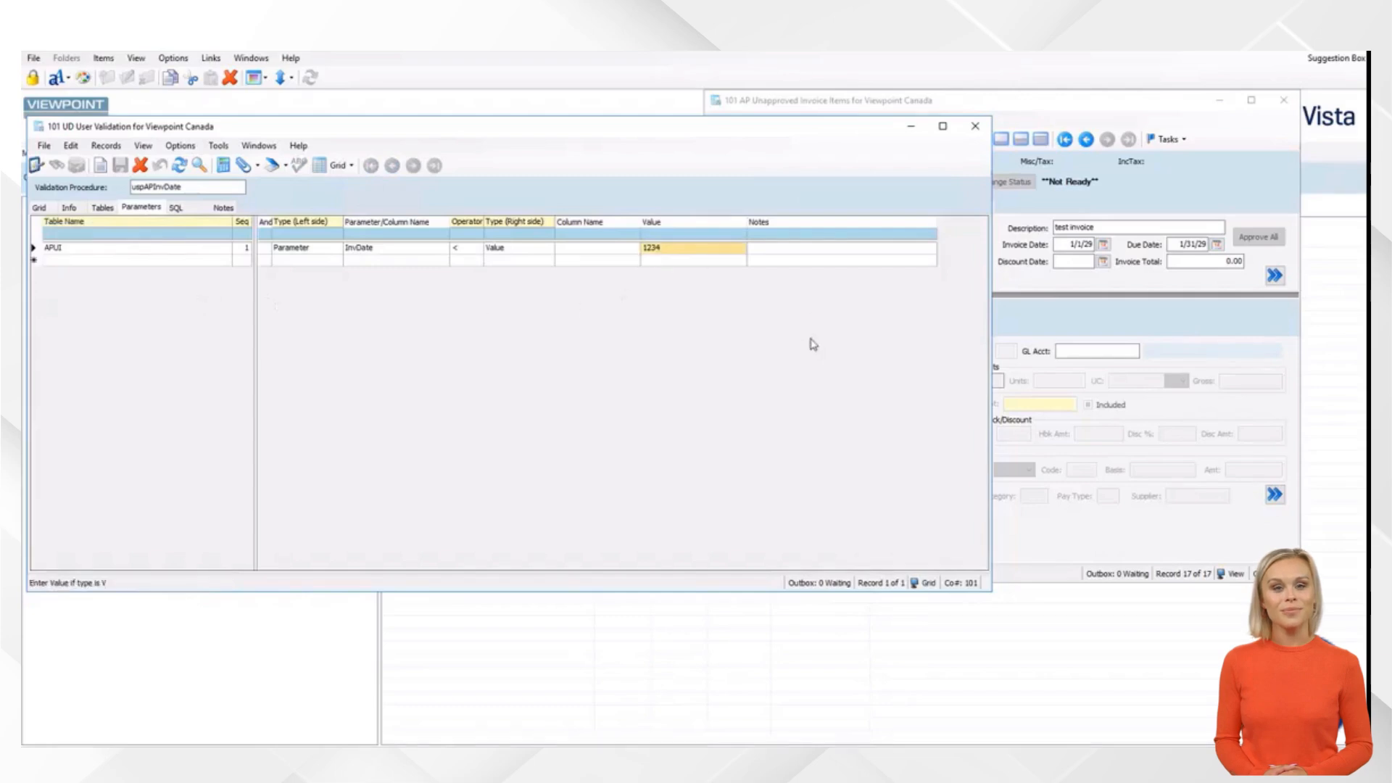
text(GETDATE())
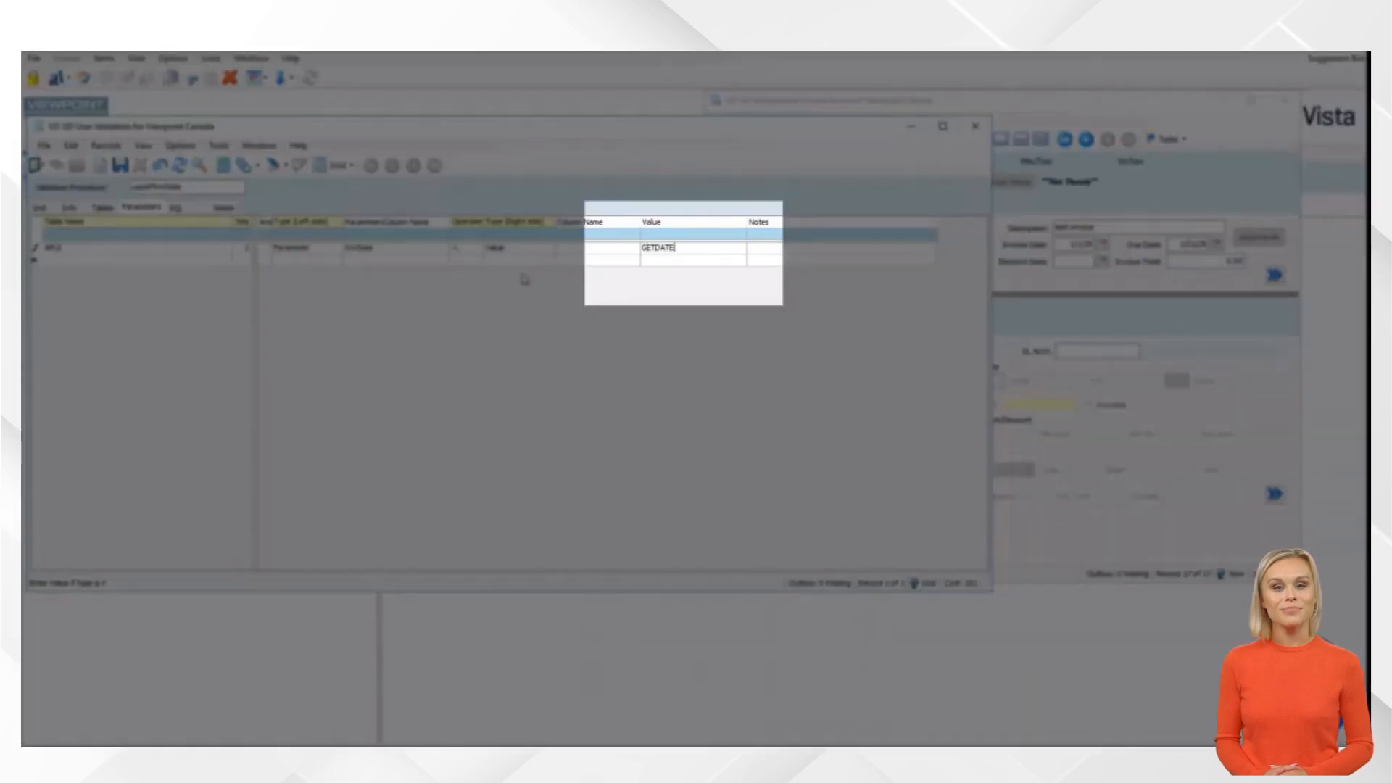
click(120, 166)
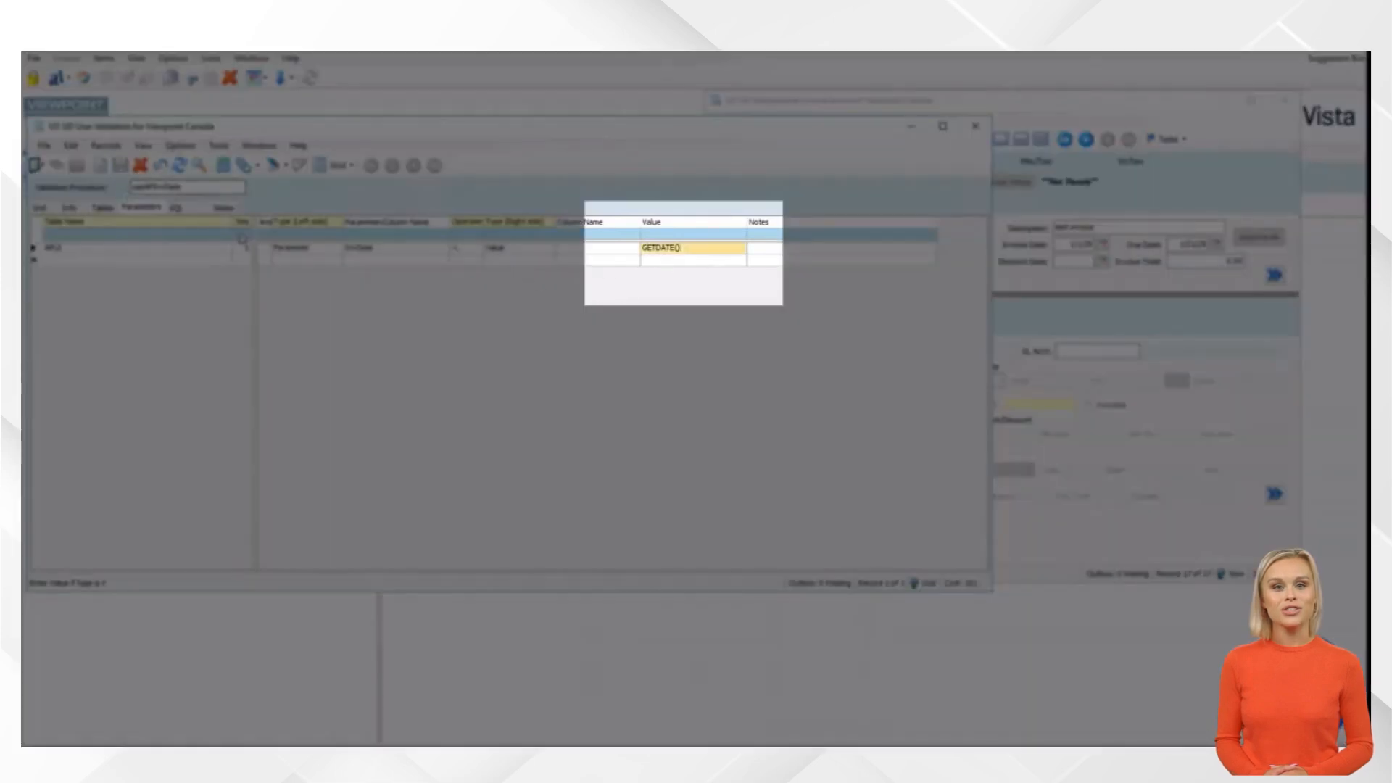
click(176, 207)
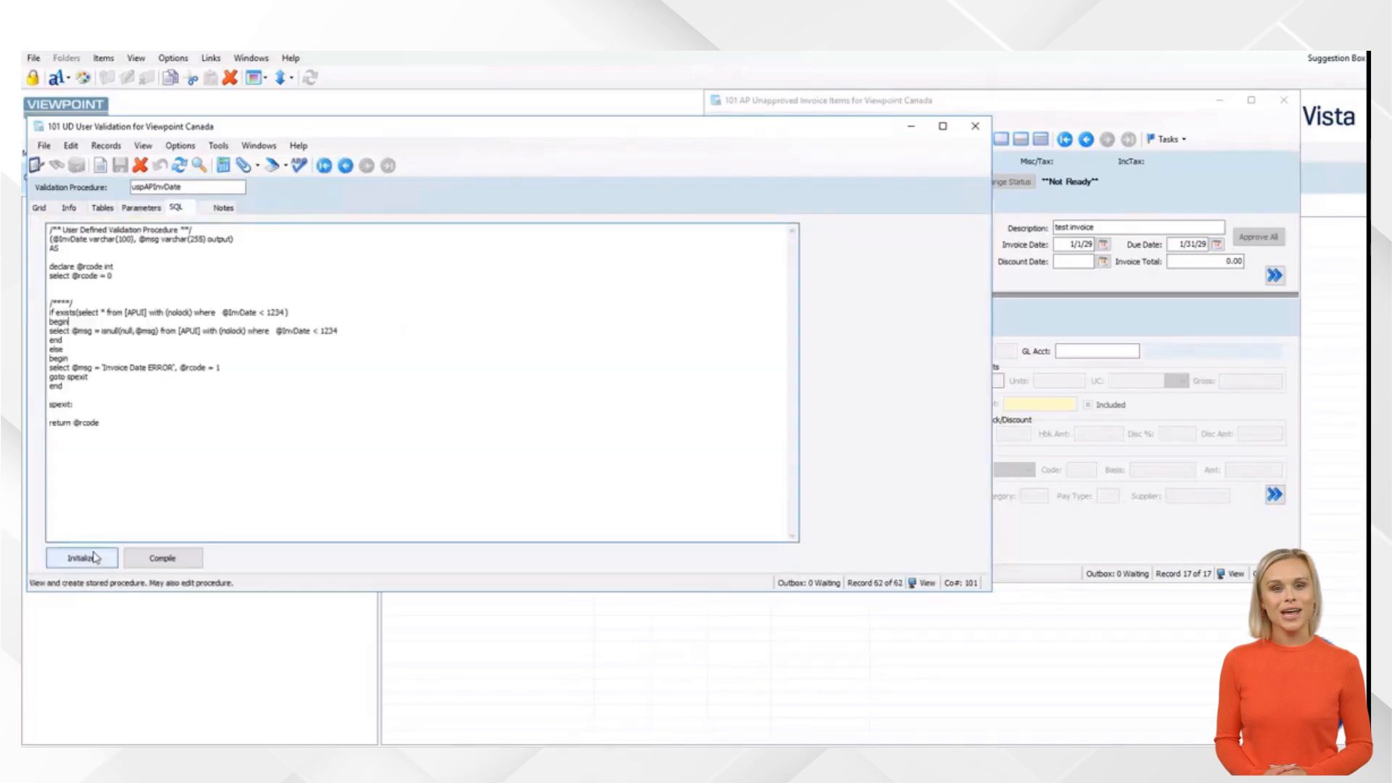
click(83, 558)
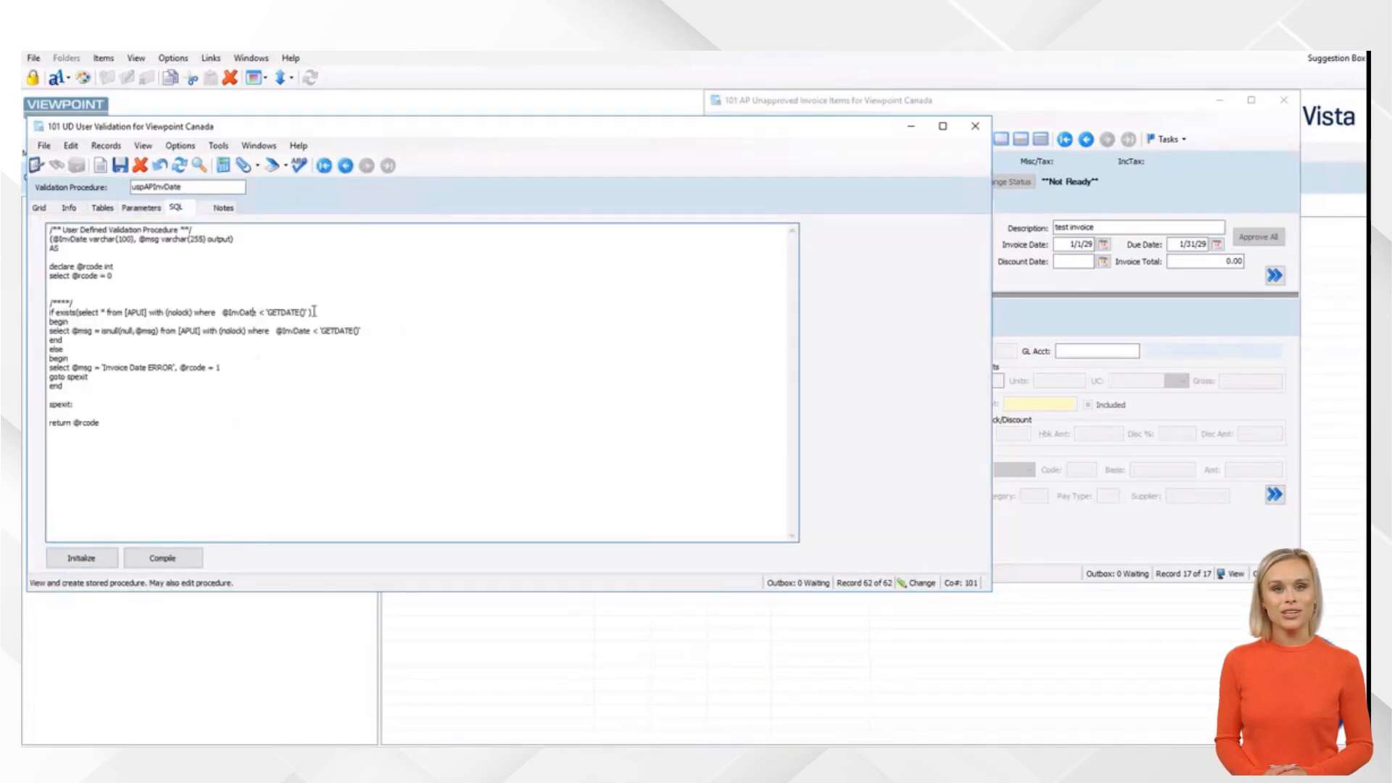
Review the regenerated SQL, noting GETDATE() now appears quoted
drag(255, 313, 363, 331)
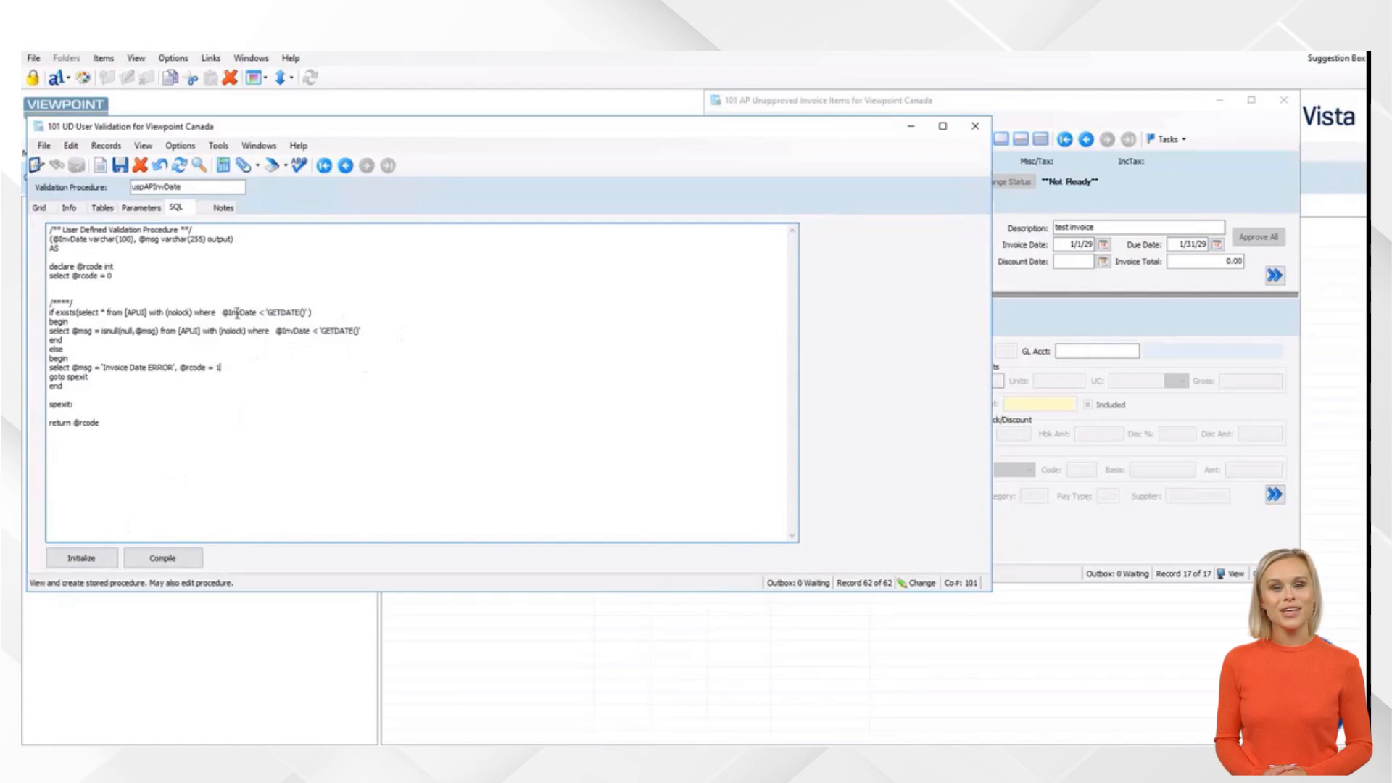
drag(222, 312, 247, 311)
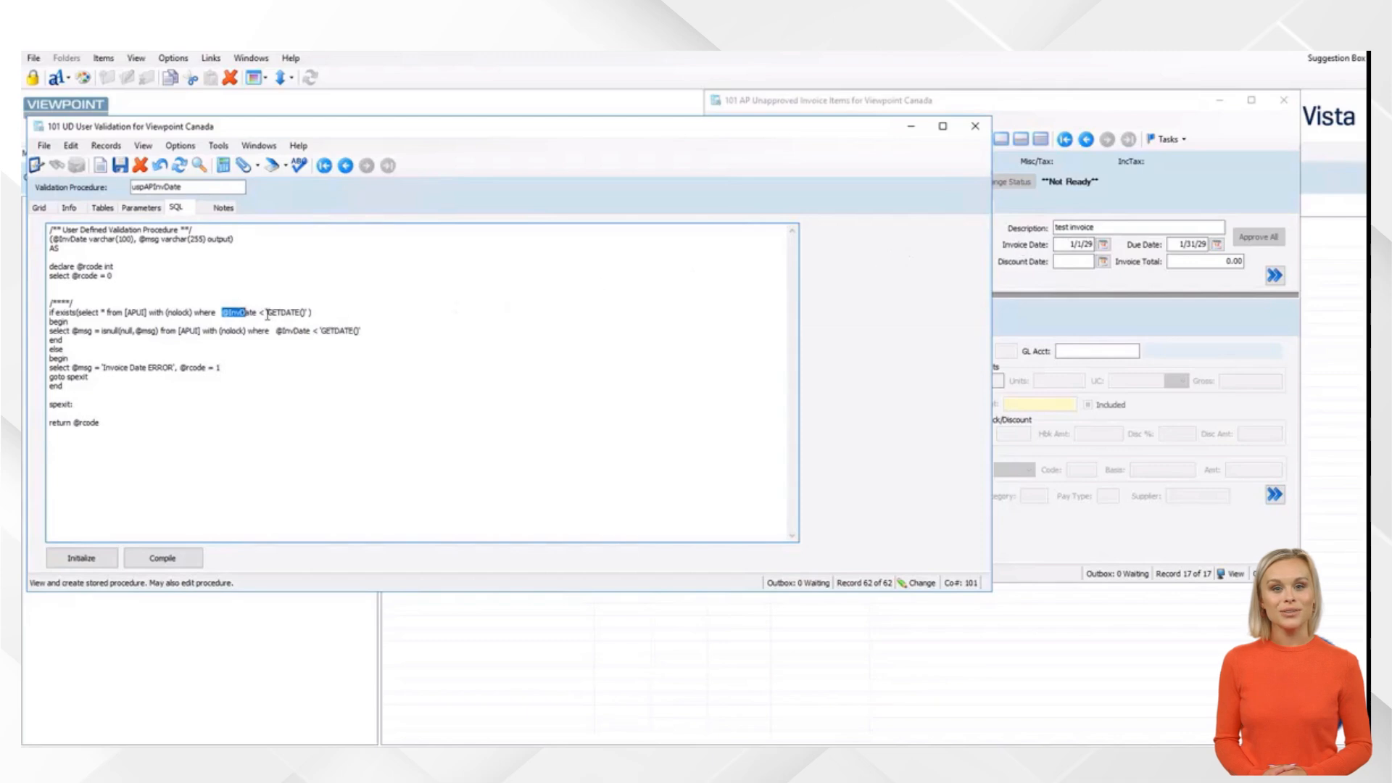
drag(267, 312, 304, 311)
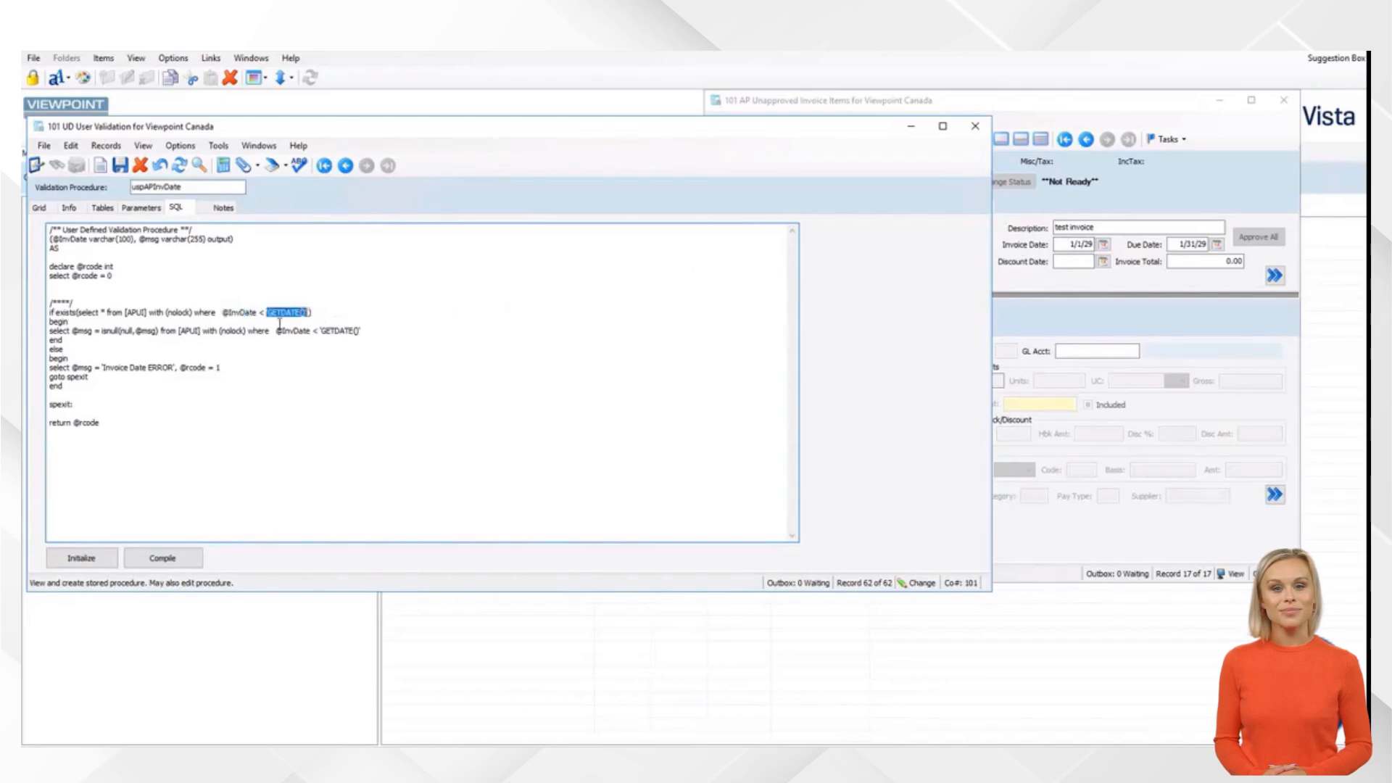
drag(64, 332, 392, 331)
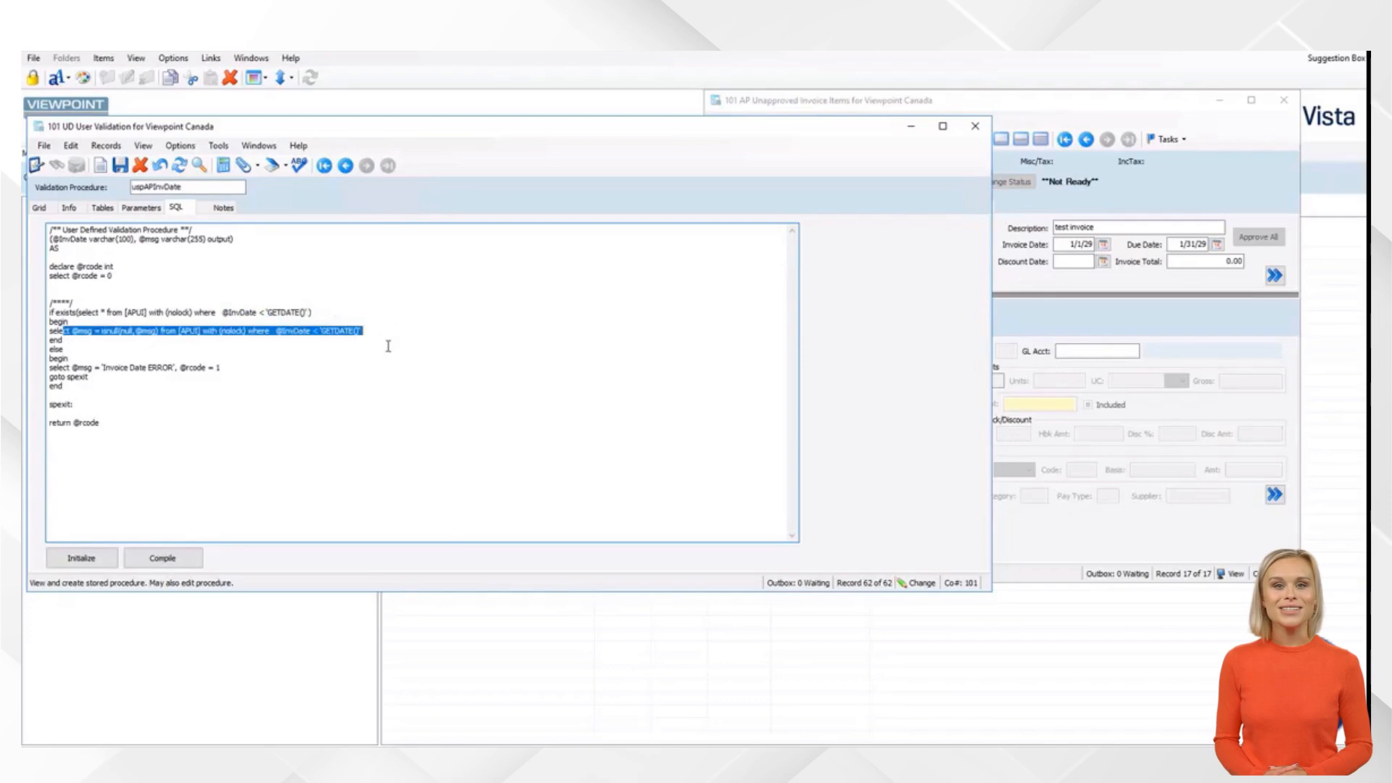
click(382, 355)
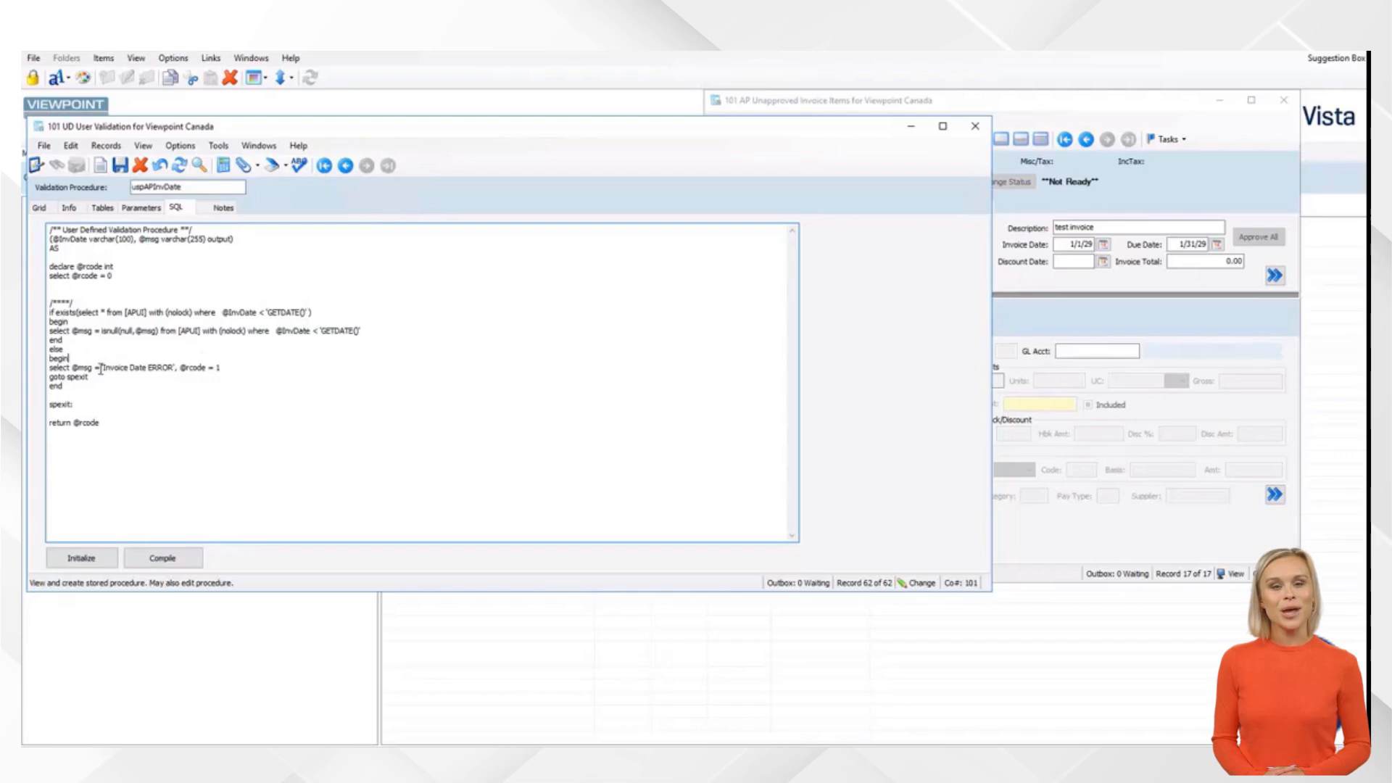
drag(100, 369, 232, 373)
click(234, 374)
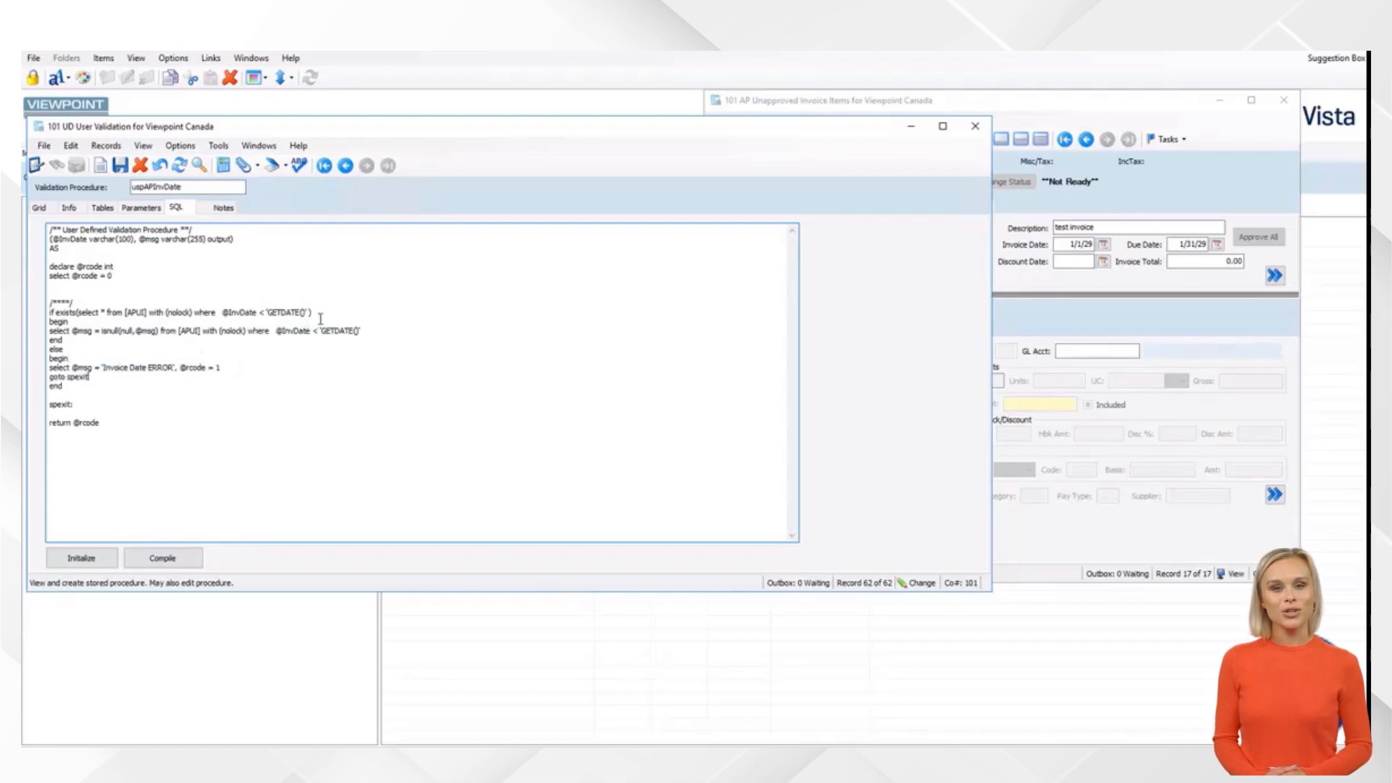
click(321, 317)
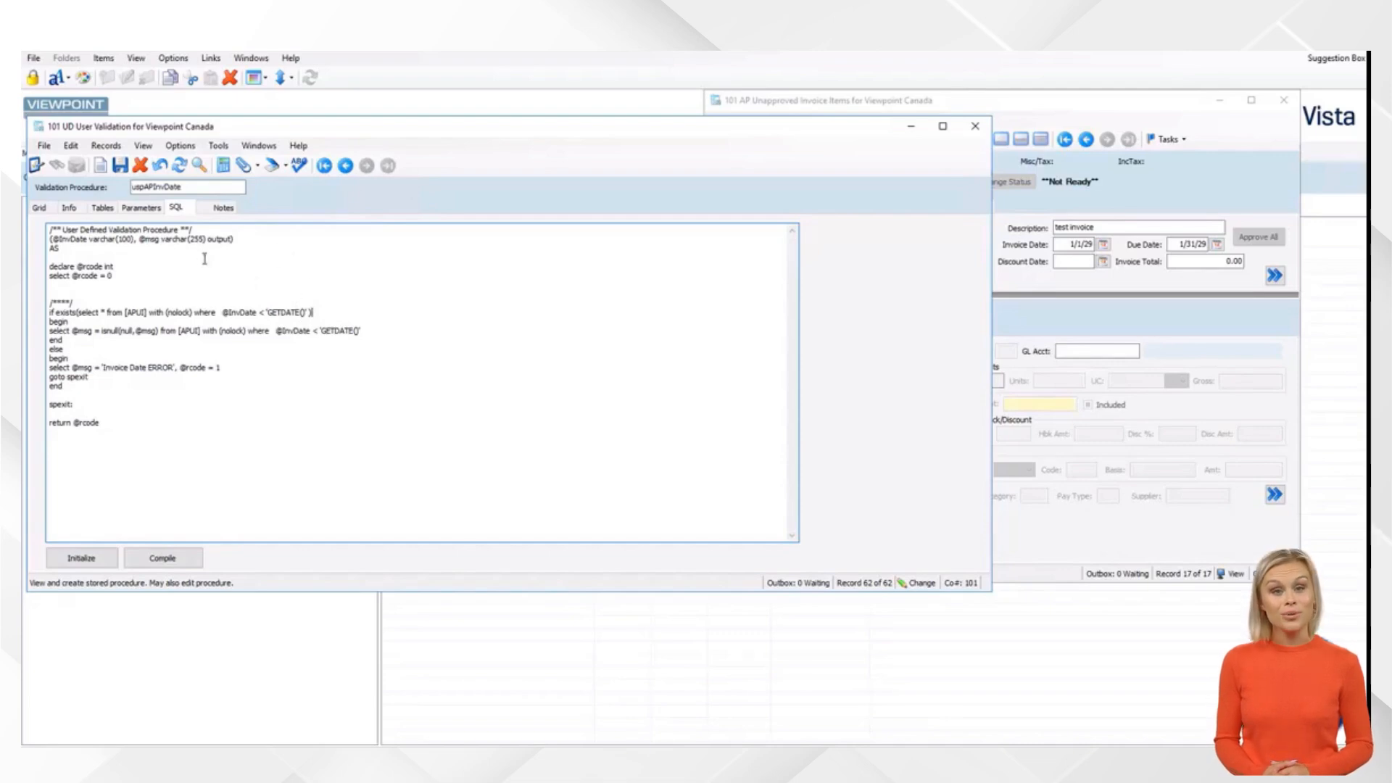
drag(266, 313, 300, 310)
click(380, 307)
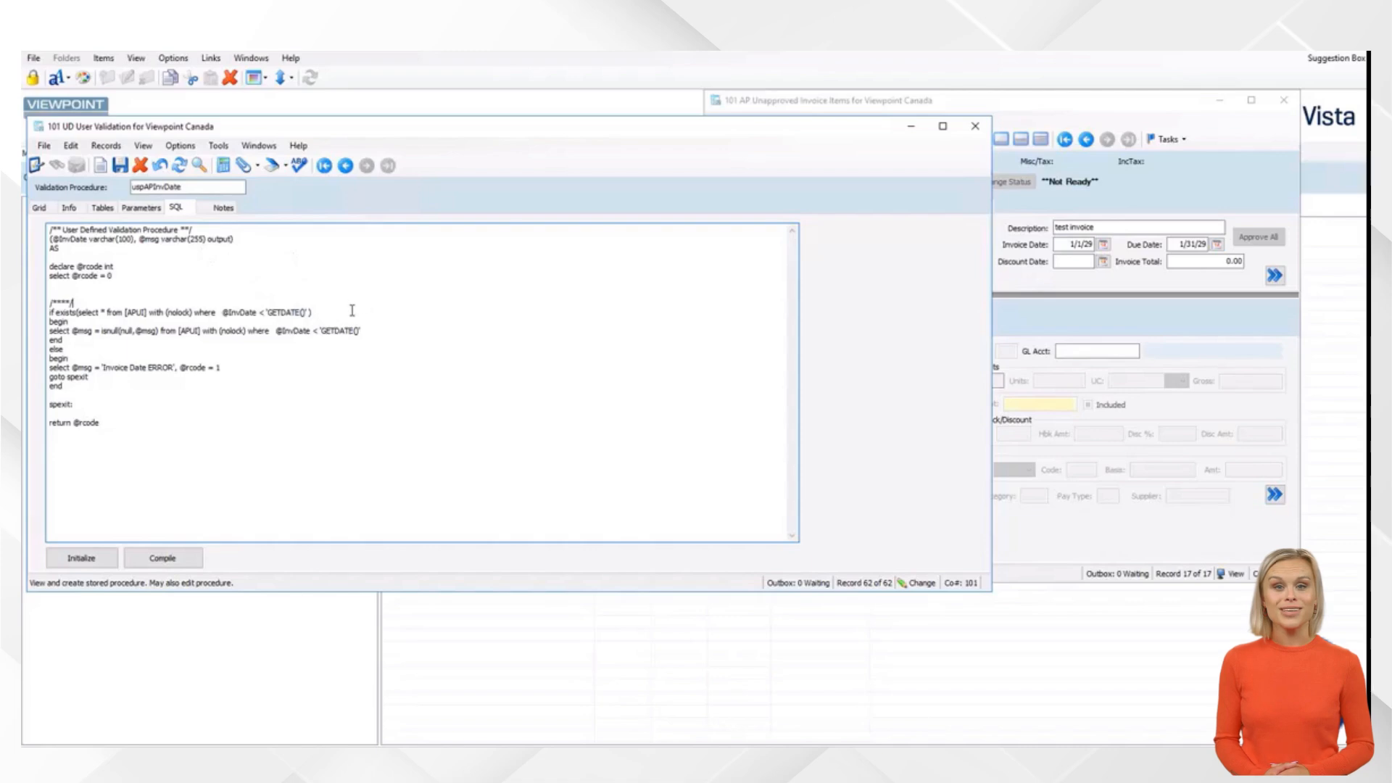
Edit the InvDate comparison value to GETDATE() + 30
click(142, 208)
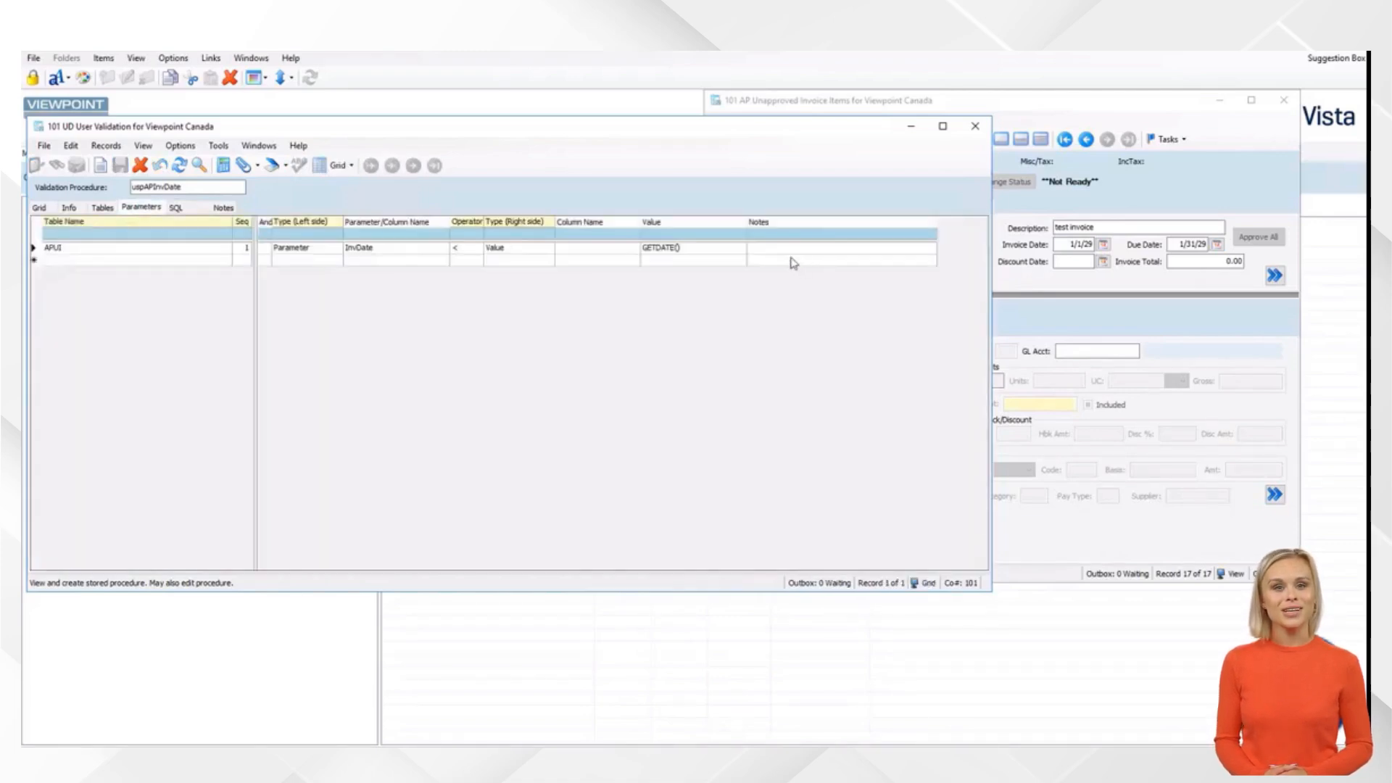
click(724, 255)
click(714, 255)
click(708, 252)
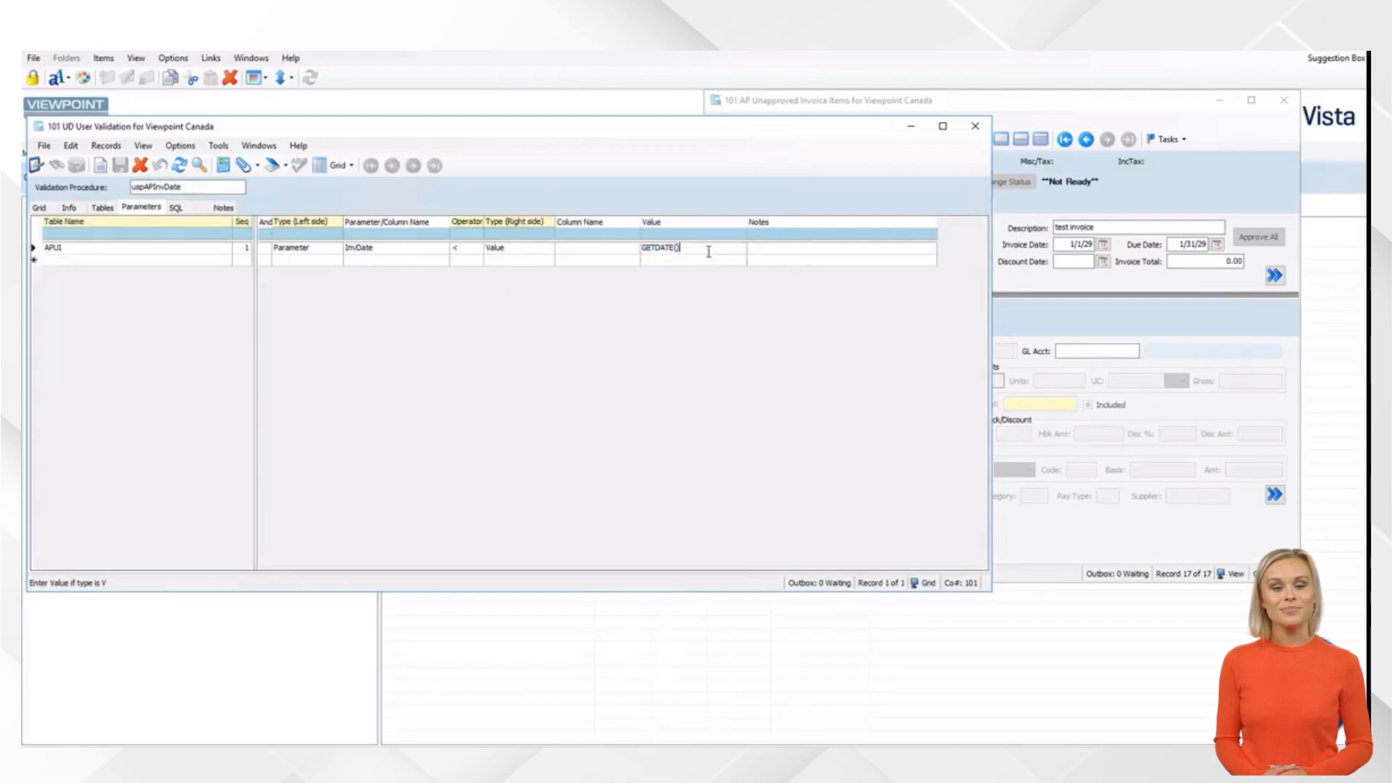
text(+ 30)
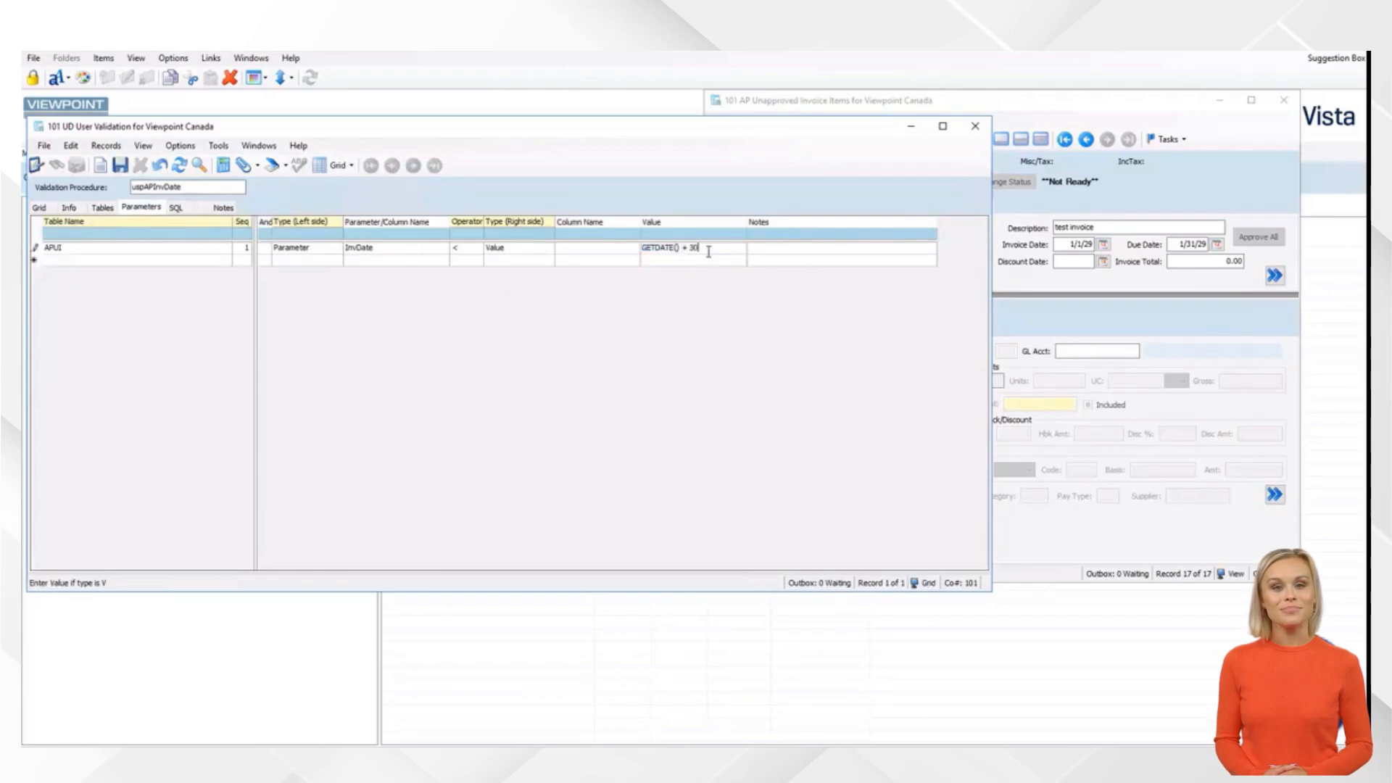
Save the GETDATE() + 30 value and regenerate the SQL
click(120, 167)
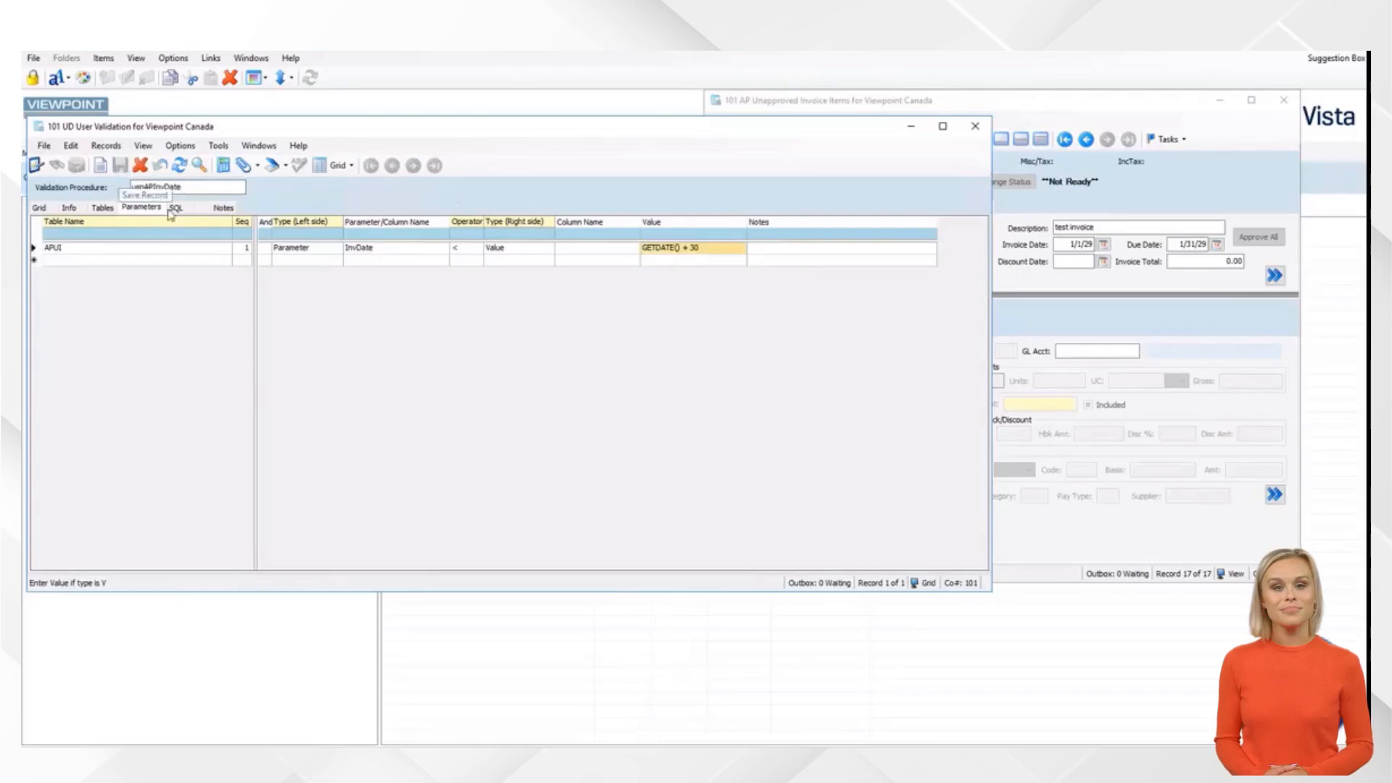
click(177, 210)
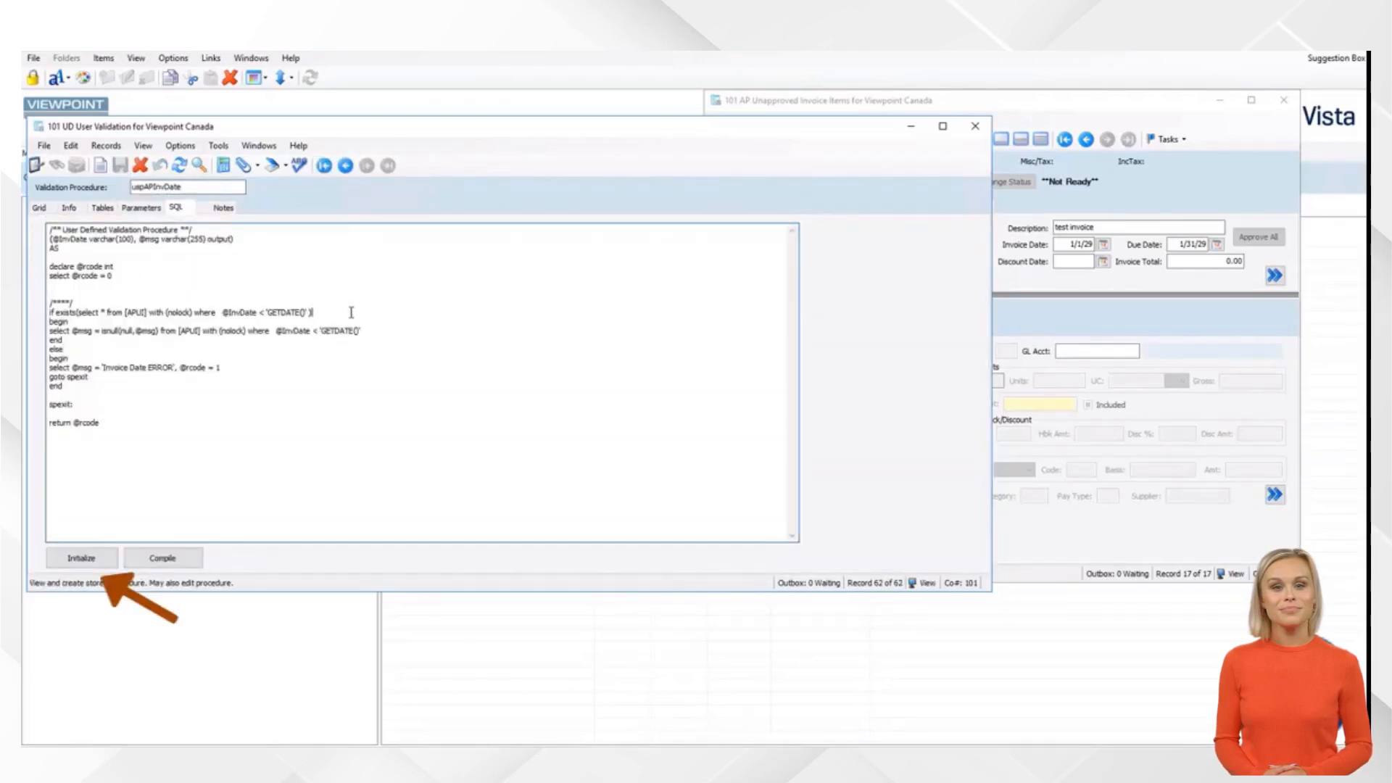
click(90, 558)
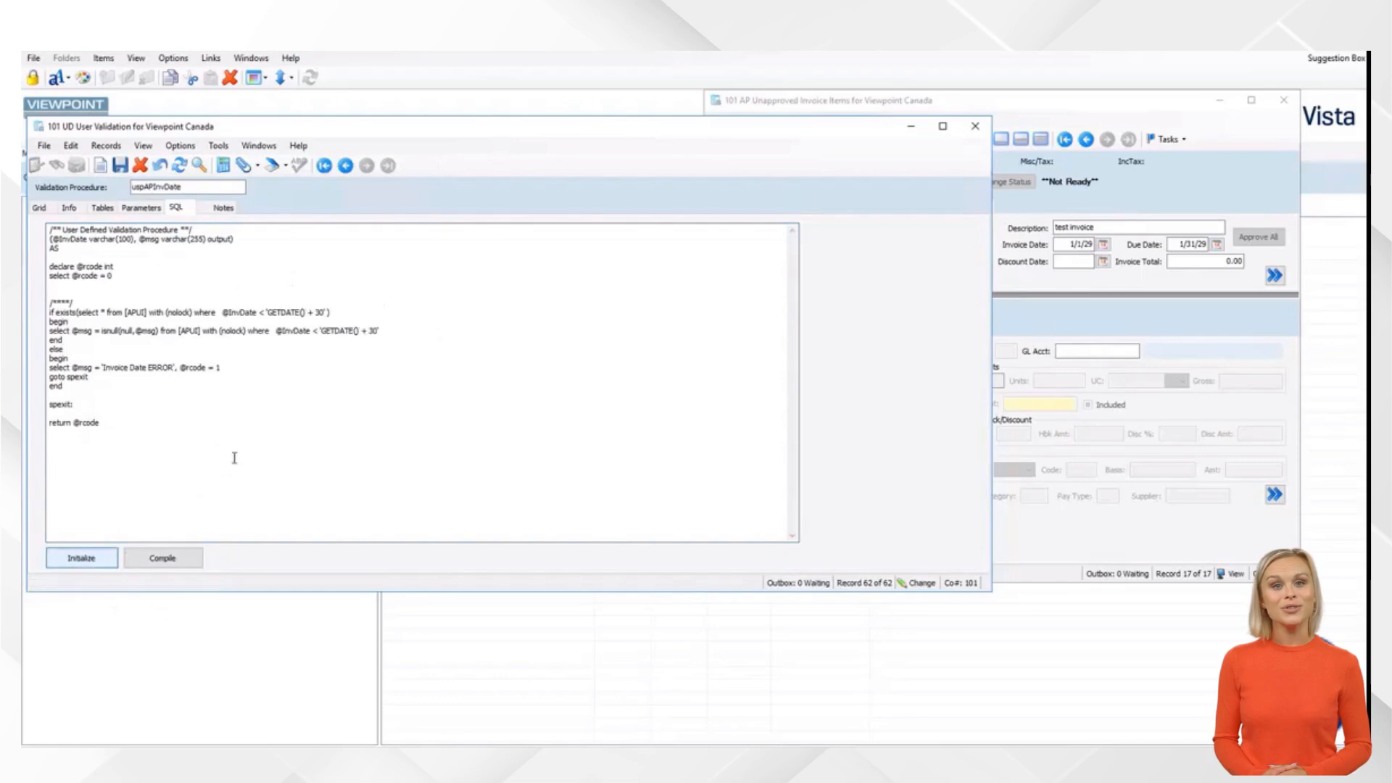
Remove the quotes around GETDATE() + 30 on both condition lines and save
click(265, 313)
key(Delete)
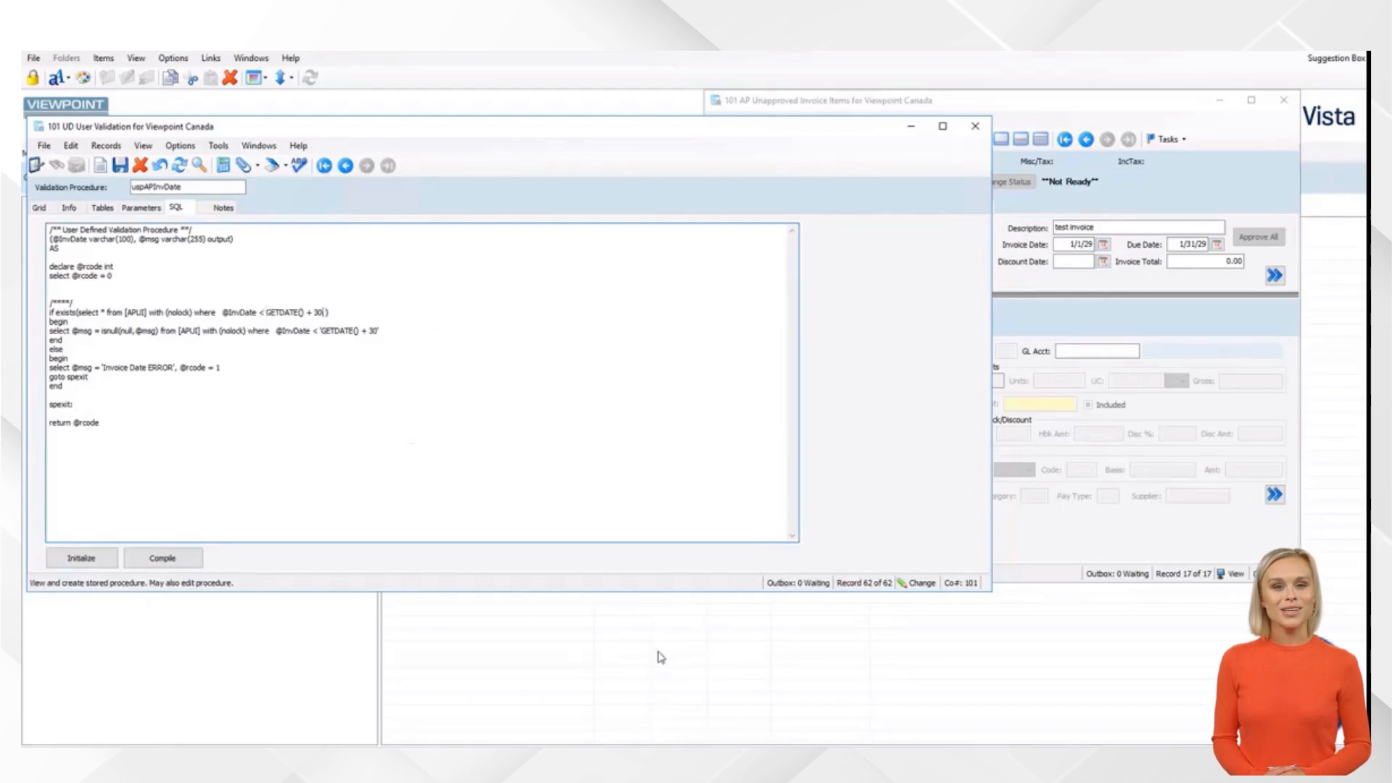
key(Down)
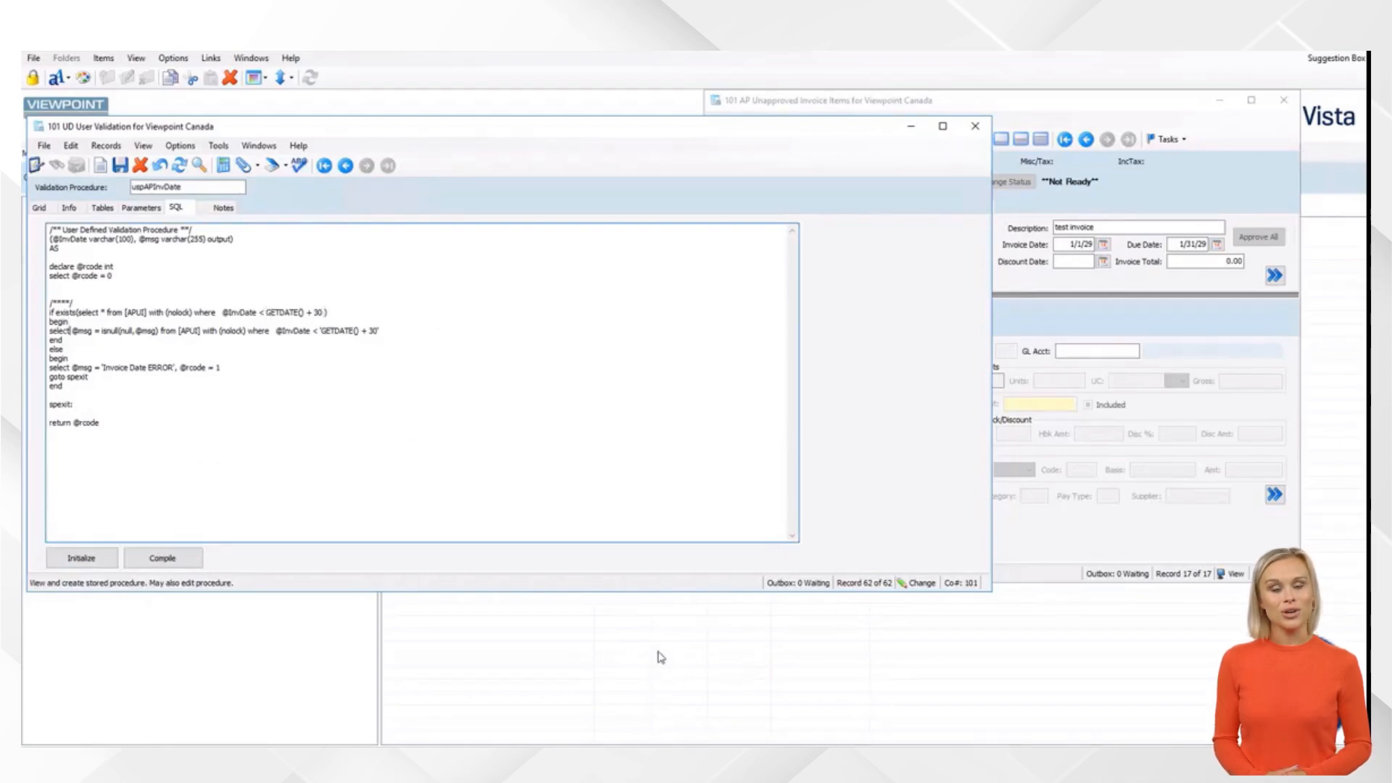
key(BackSpace)
key(BackSpace)
key(Left)
key(Left)
key(Left)
key(Left)
key(Left)
key(Left)
key(Left)
key(Left)
key(Left)
key(Left)
key(Left)
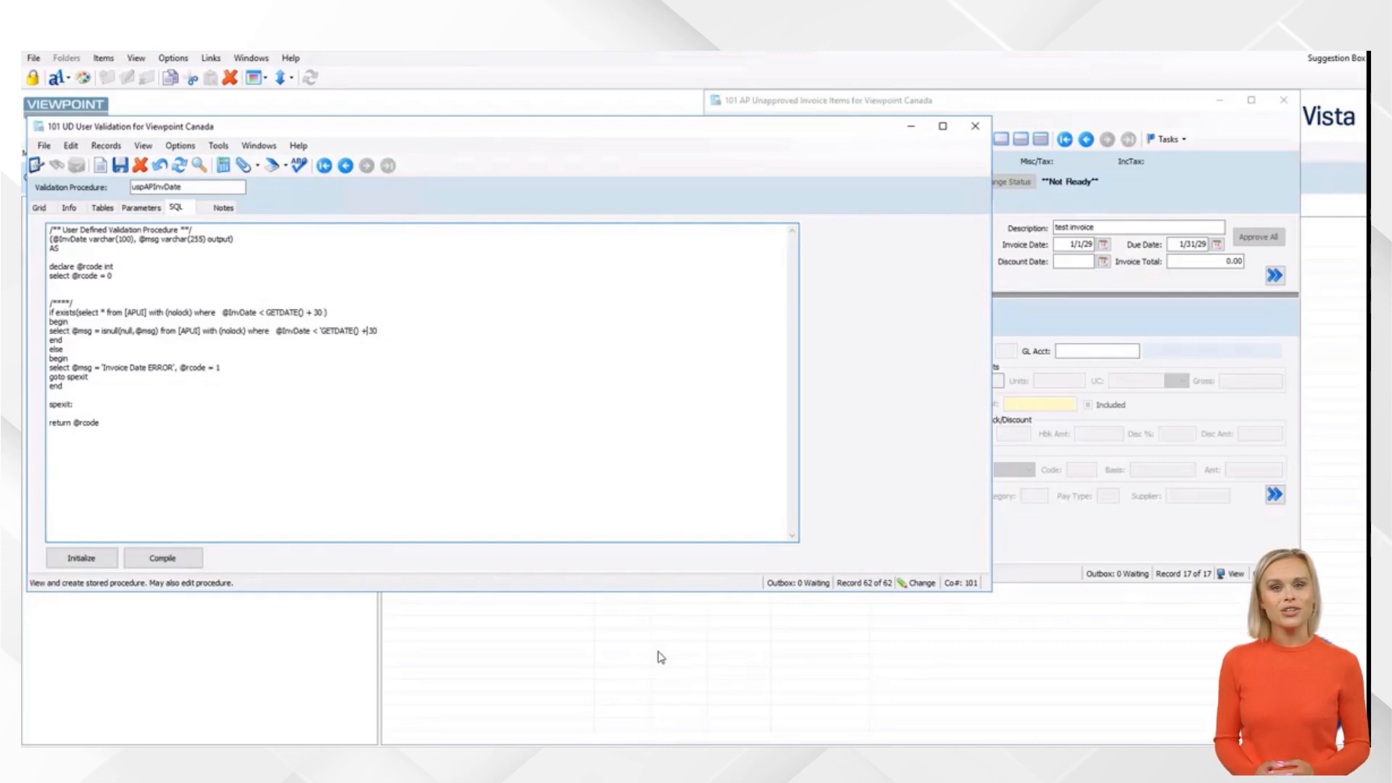
key(Left)
key(Left)
key(Left)
key(BackSpace)
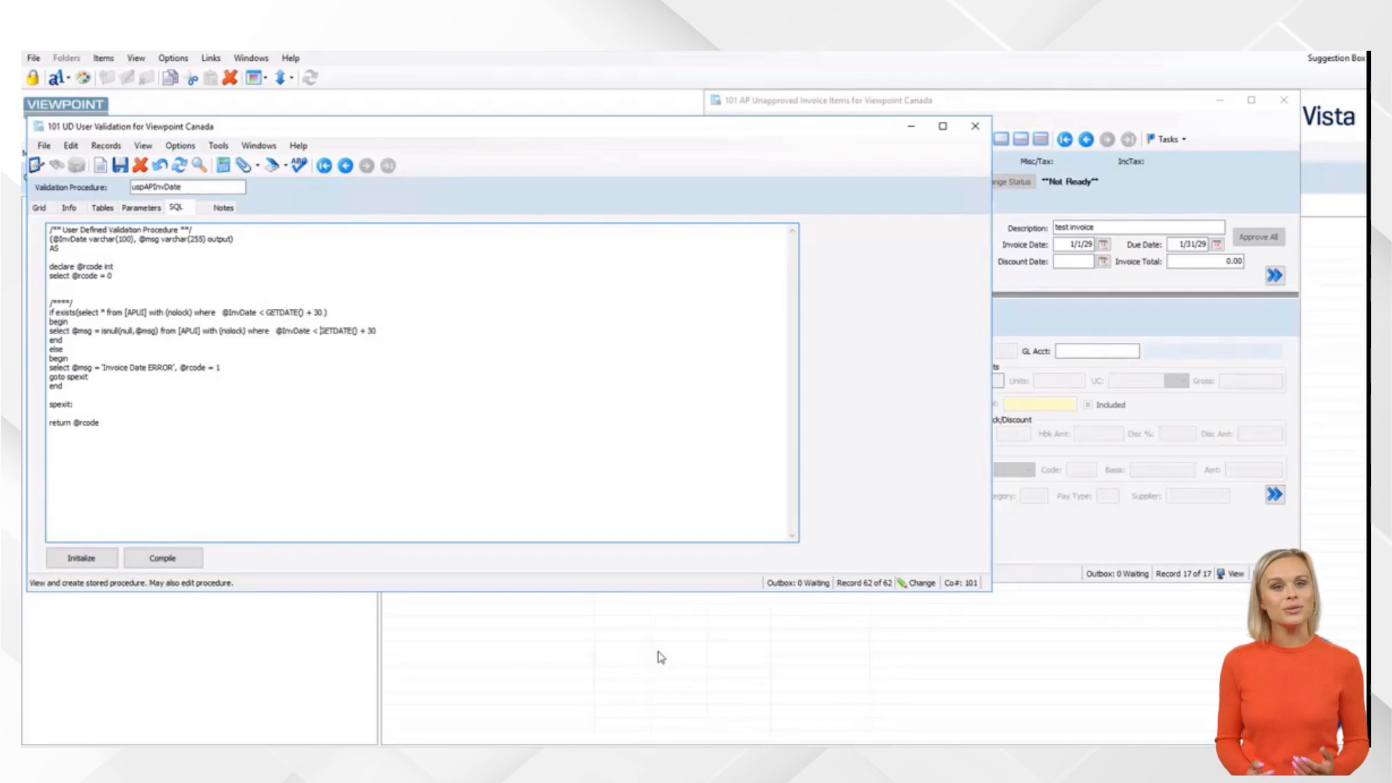
click(120, 165)
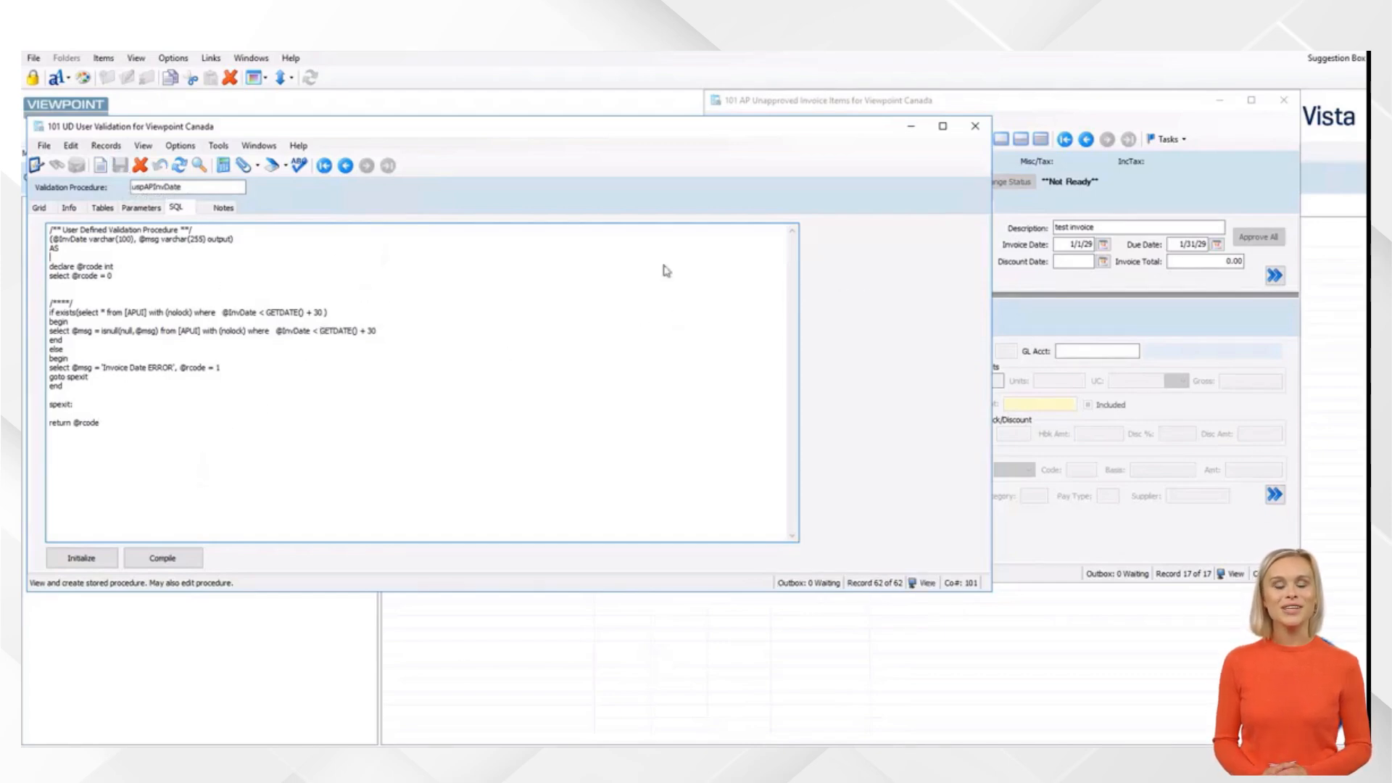
drag(208, 187, 110, 190)
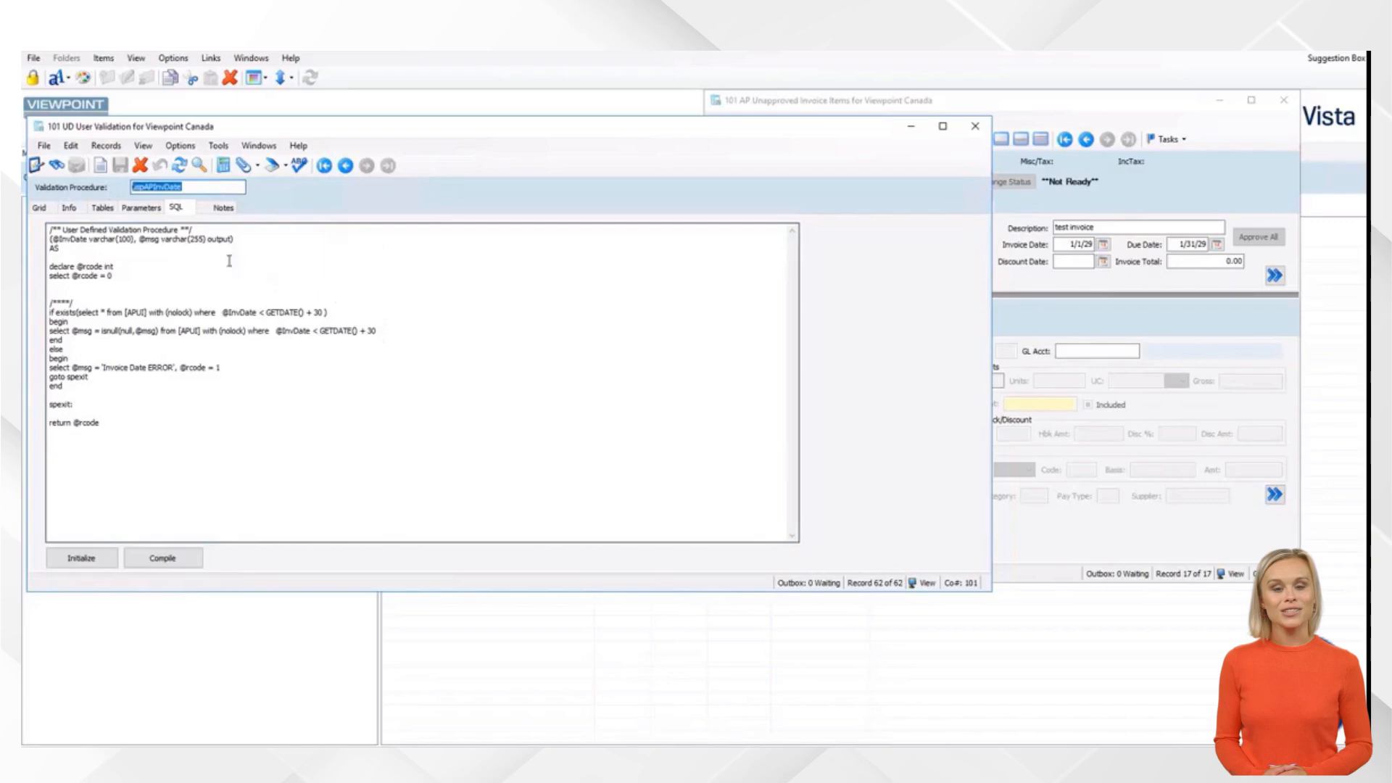
Check the Invoice Date field's System Overrides levels, then compile uspAPInvDate
click(1069, 245)
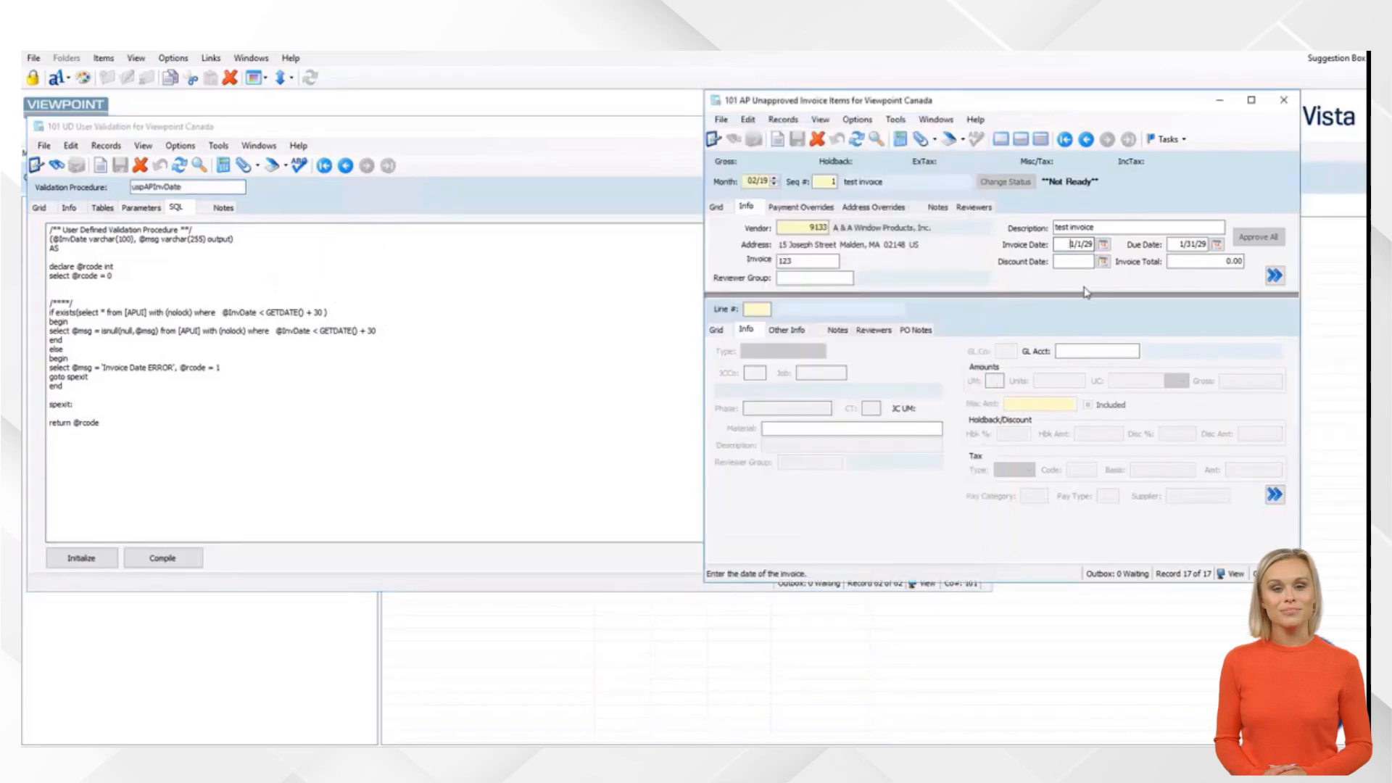
key(F3)
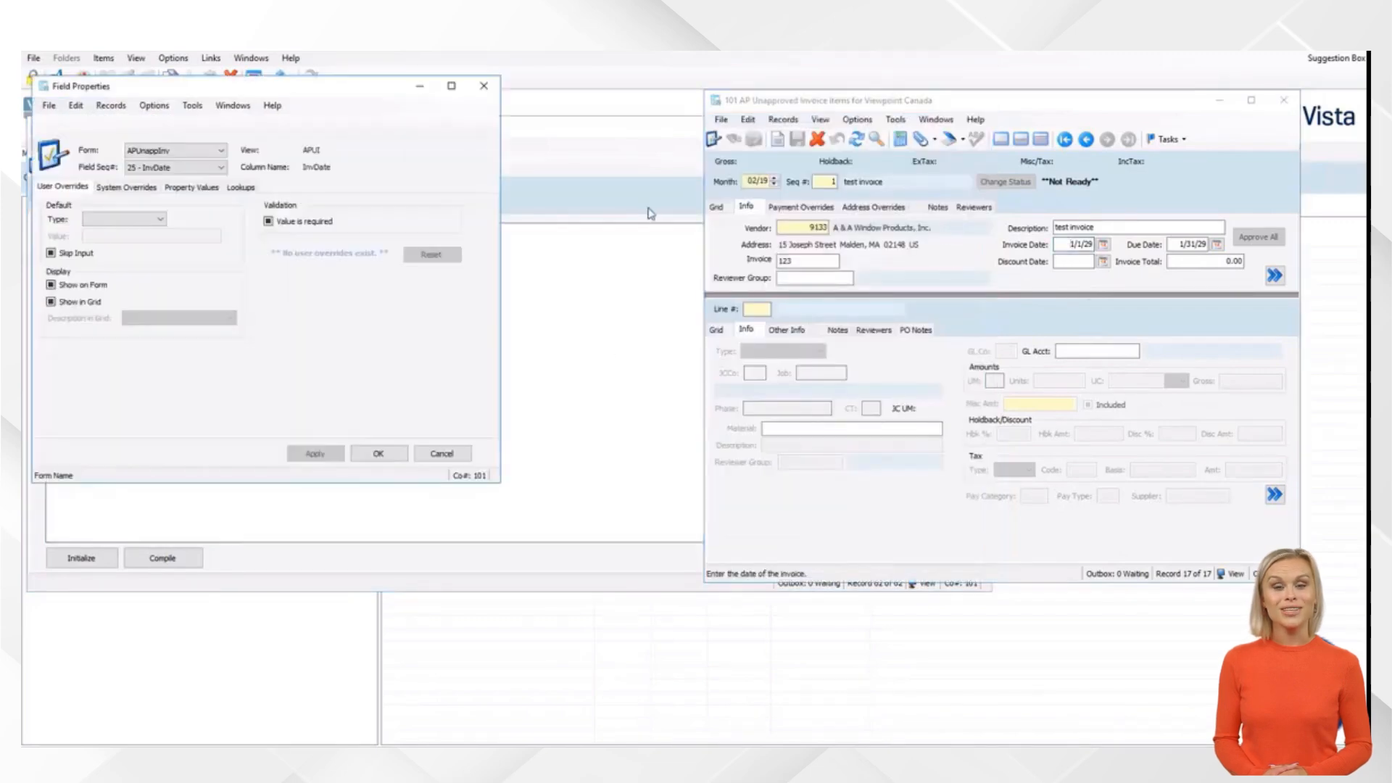
click(131, 189)
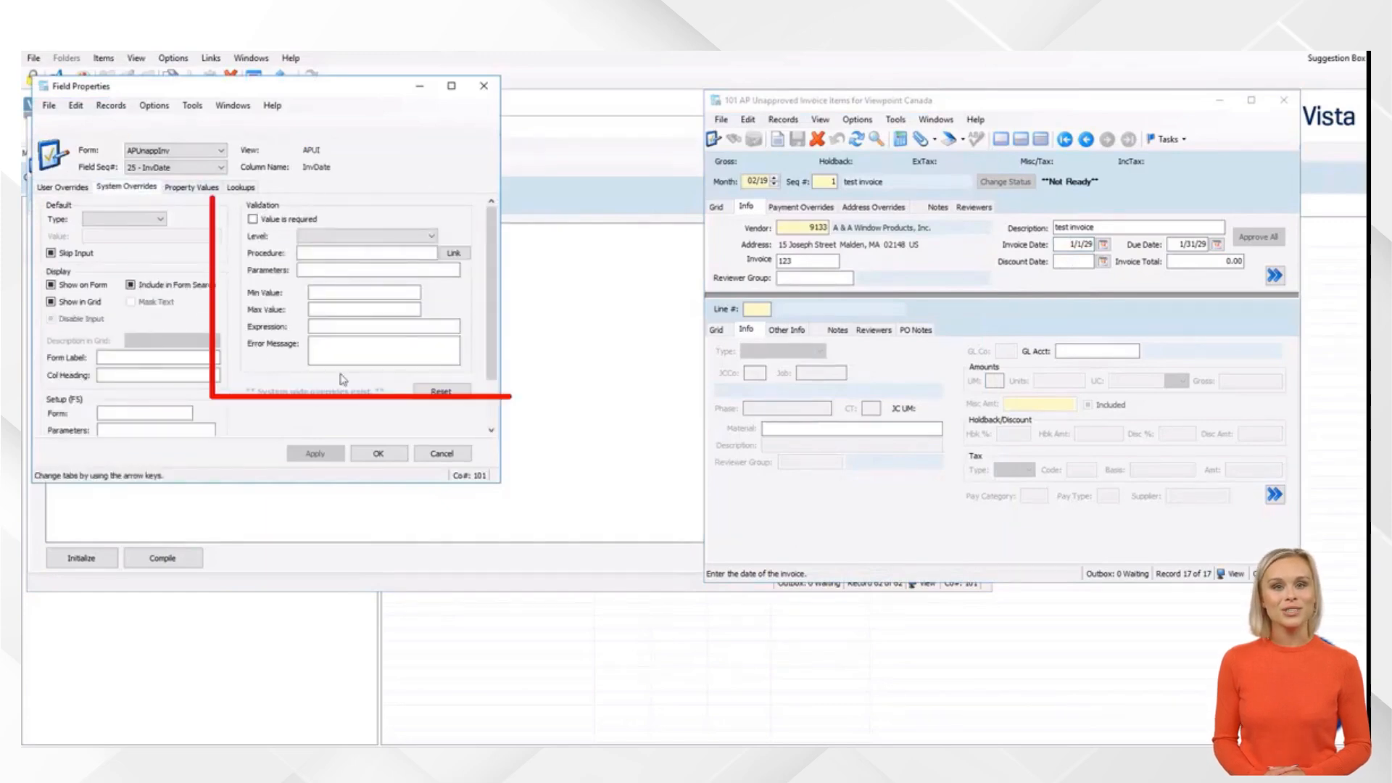
click(313, 238)
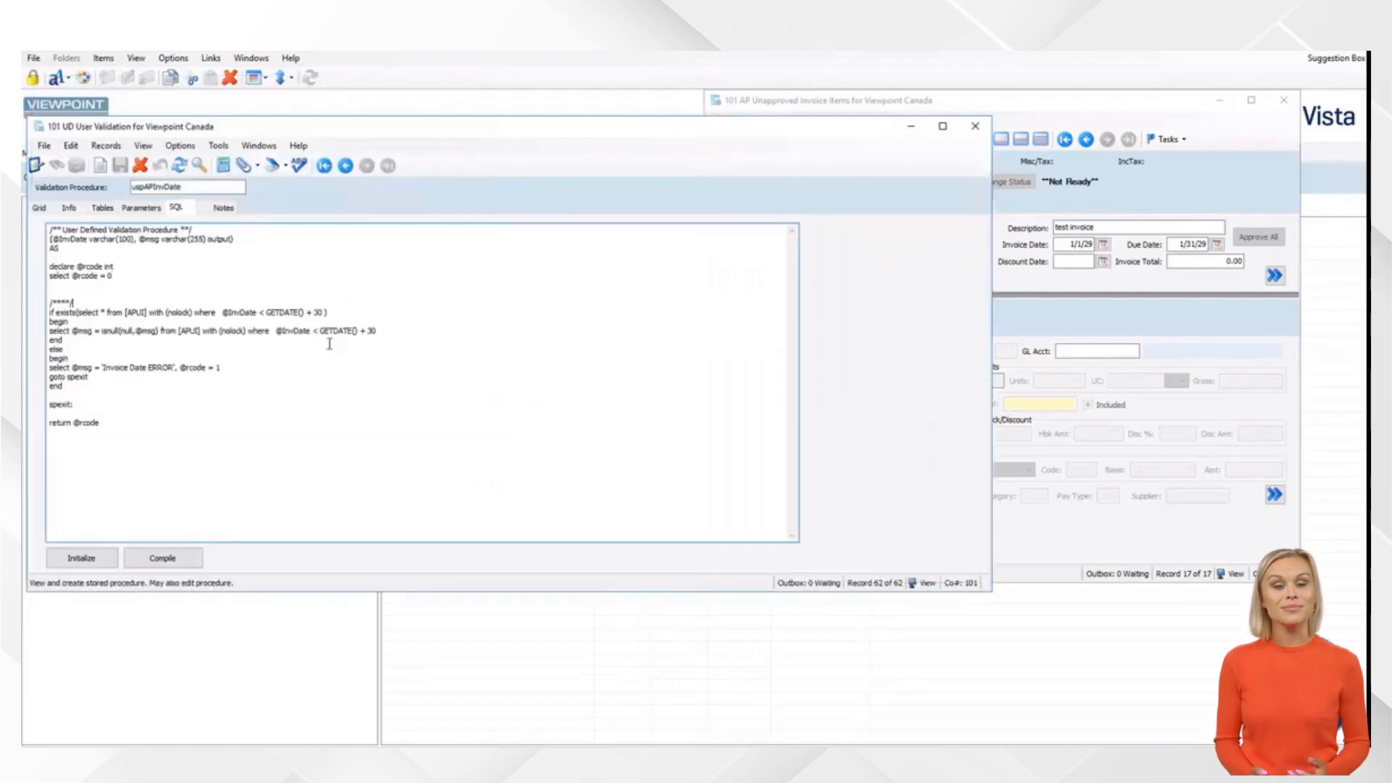
click(166, 562)
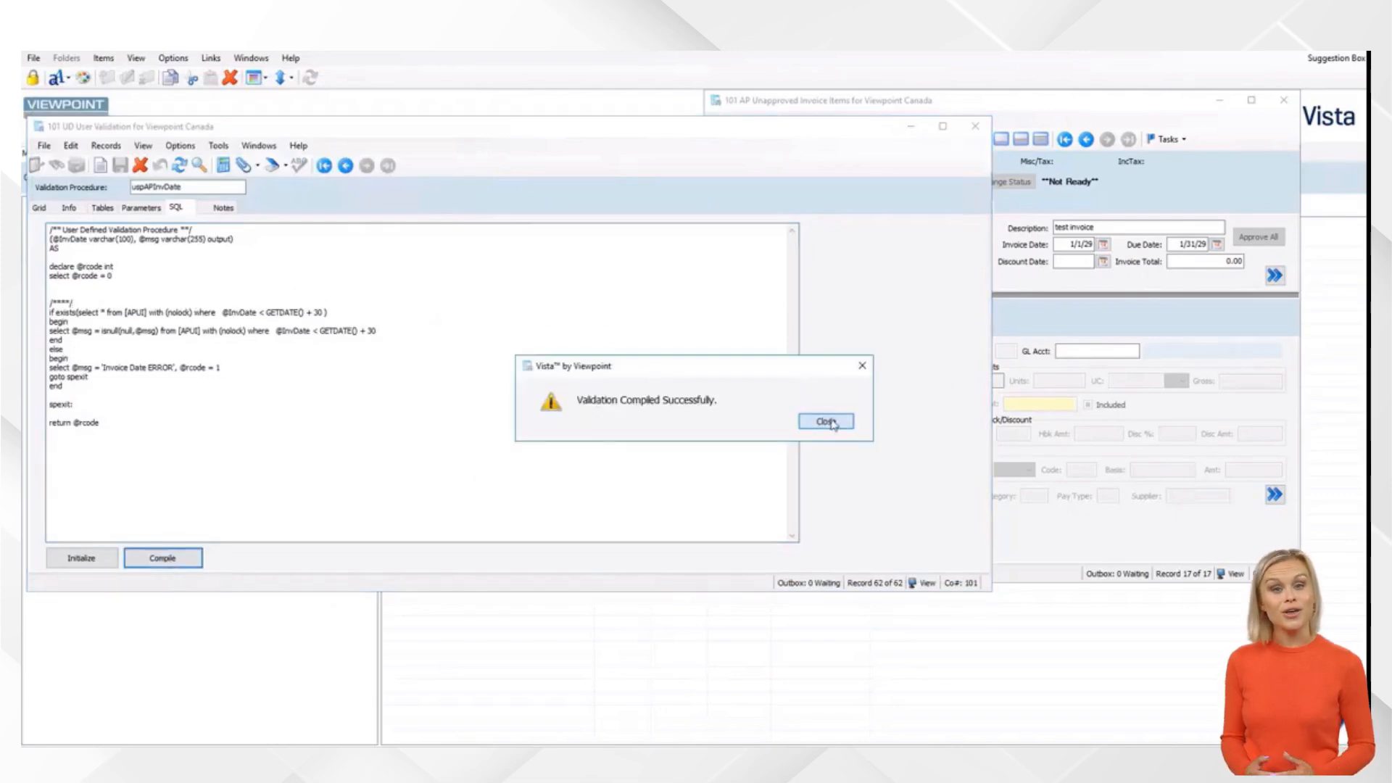
Set the Invoice Date system override validation procedure to uspAPInvDate, level 1-Warning, allow save
click(831, 425)
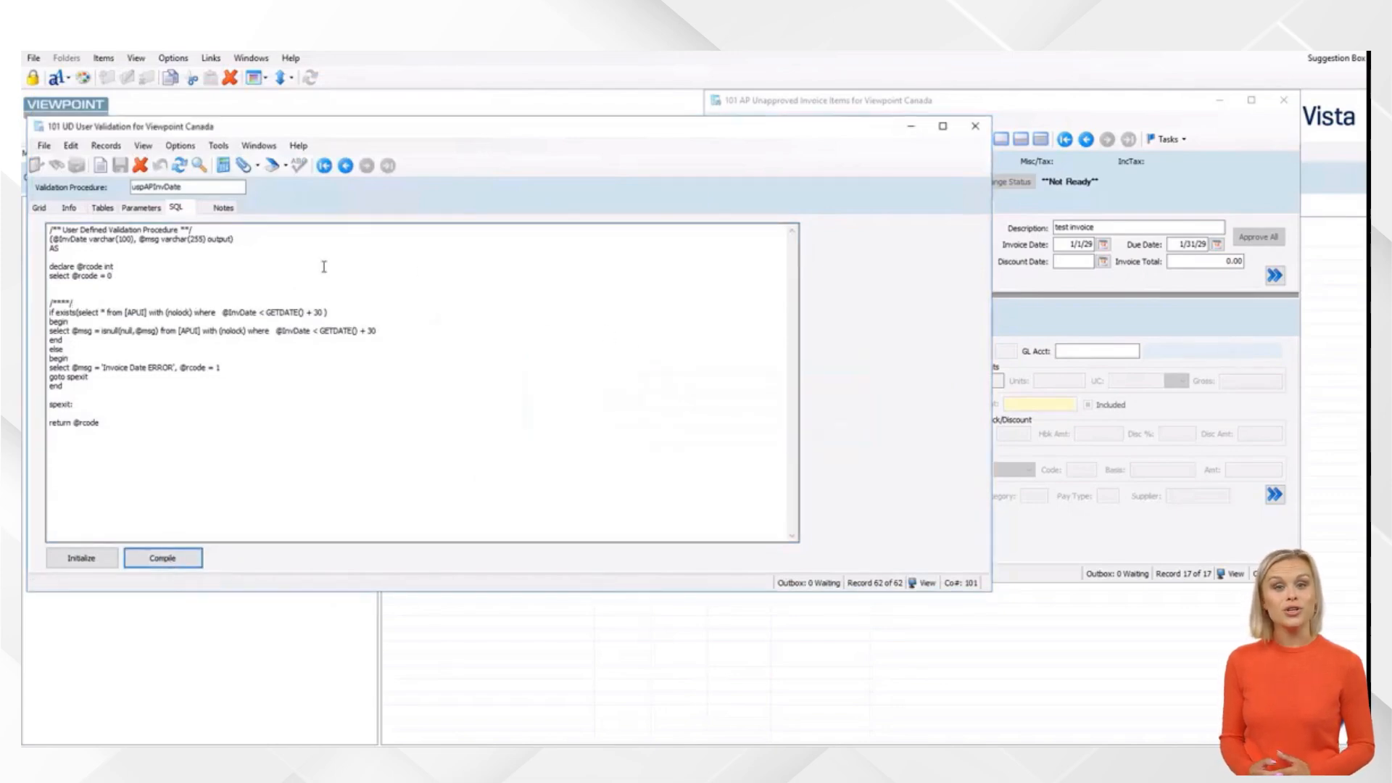
click(1064, 246)
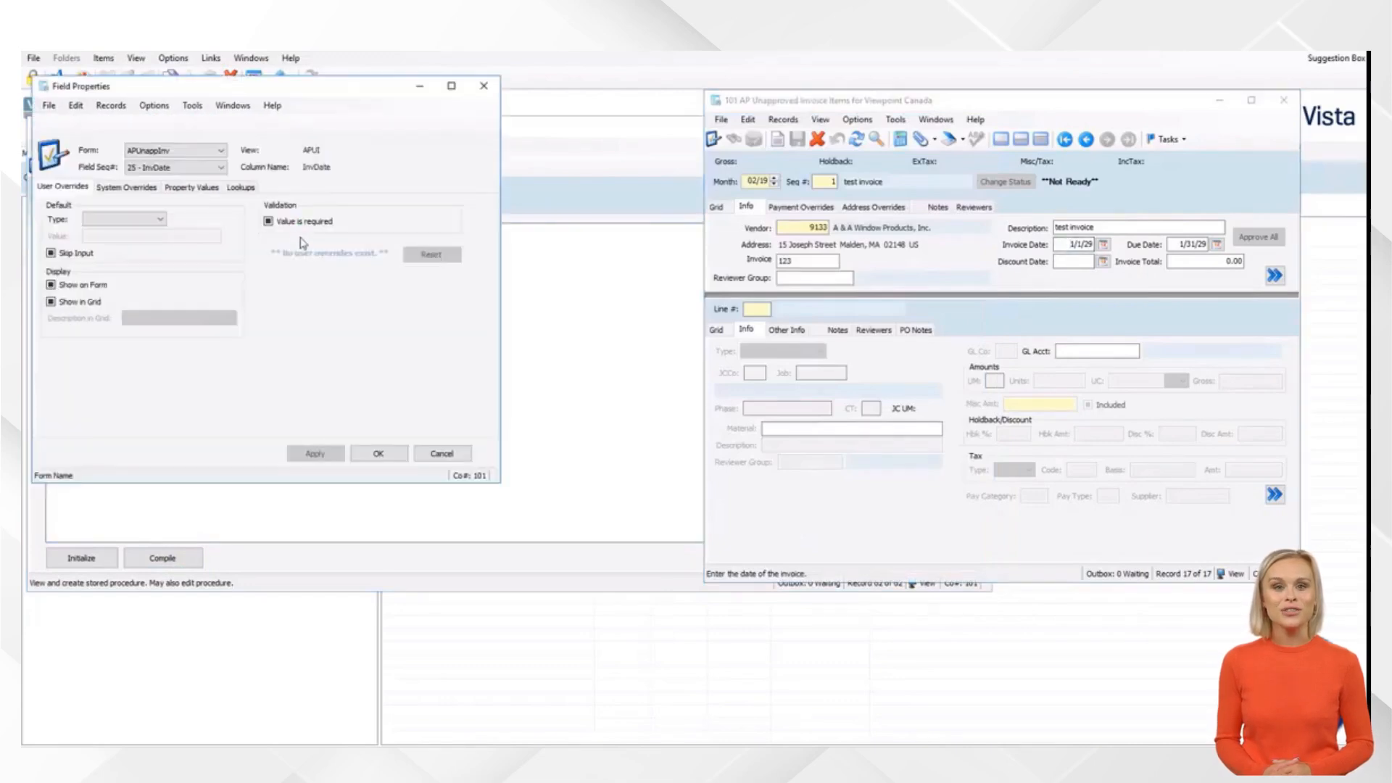
click(150, 188)
click(332, 251)
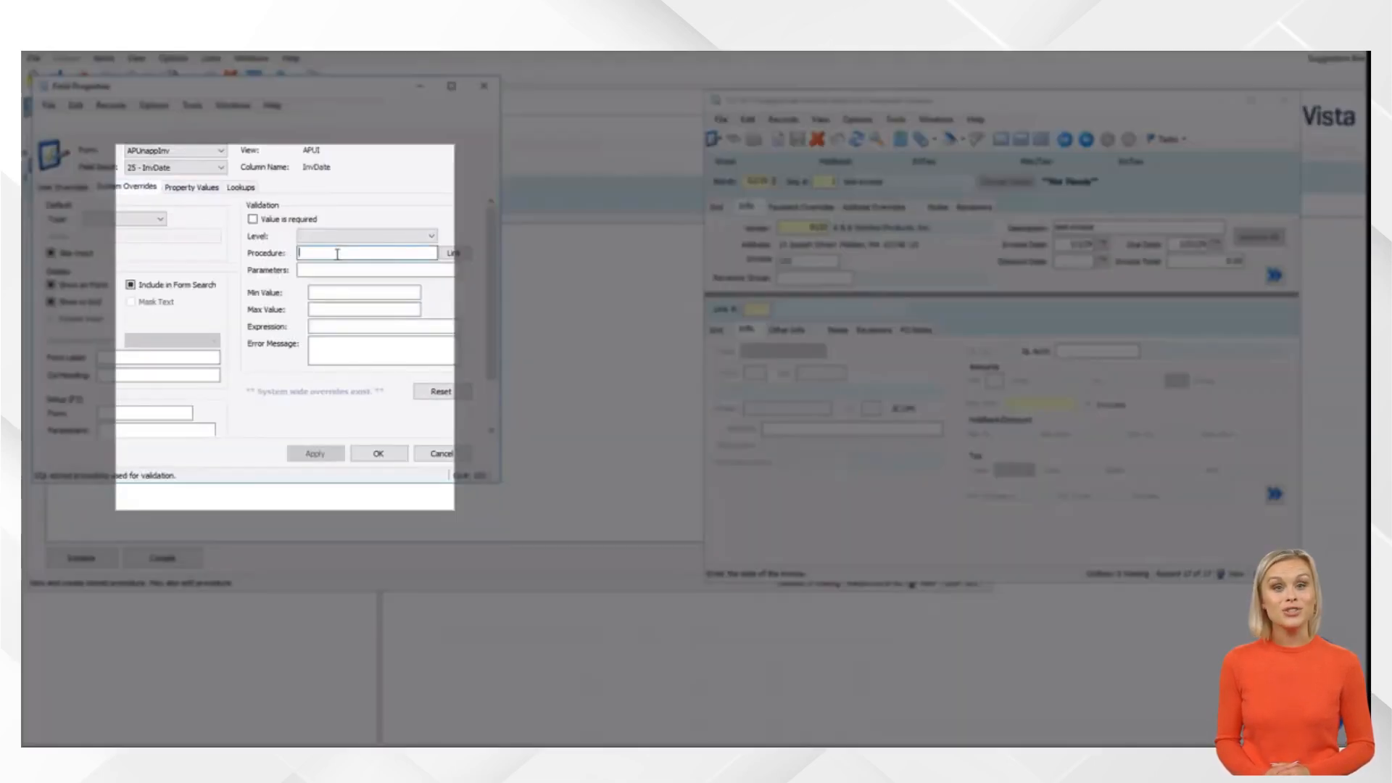
key(F4)
text(uspap)
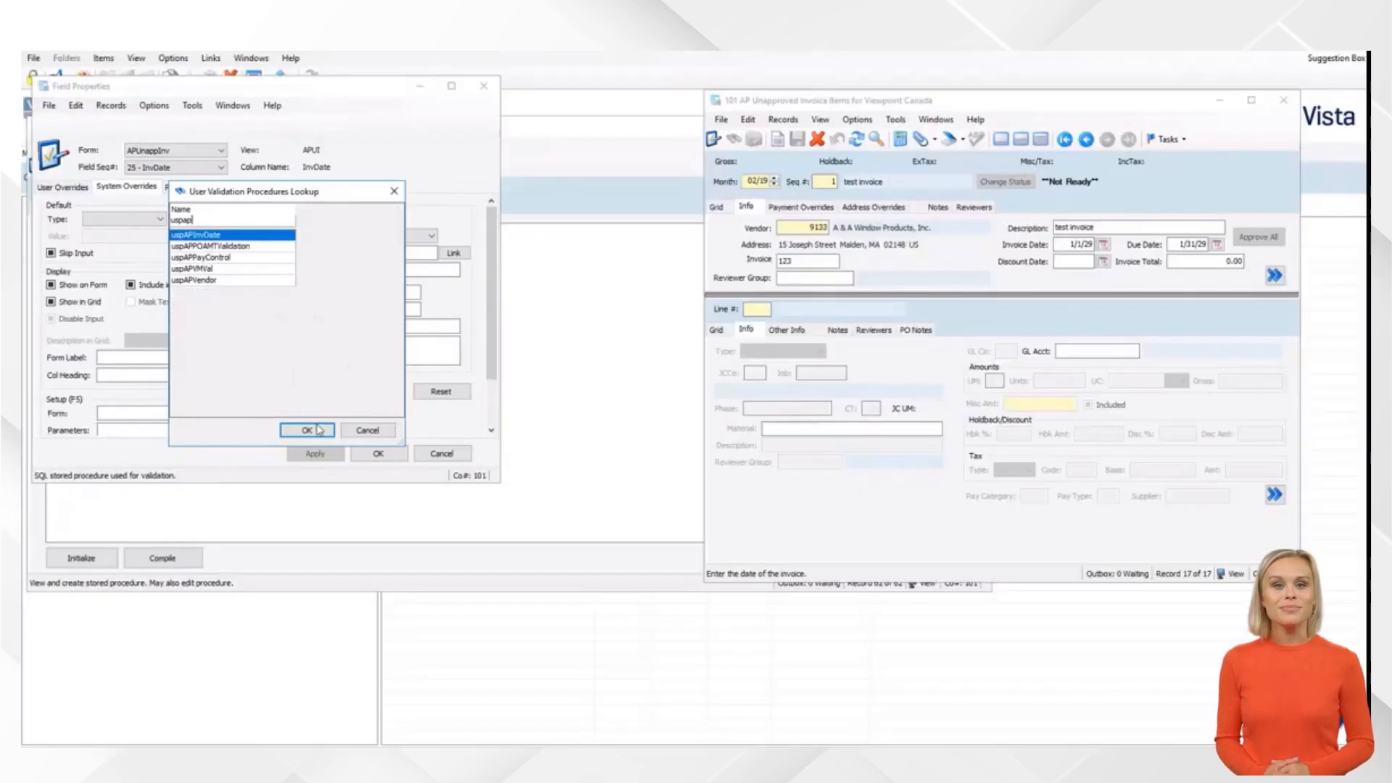
click(307, 430)
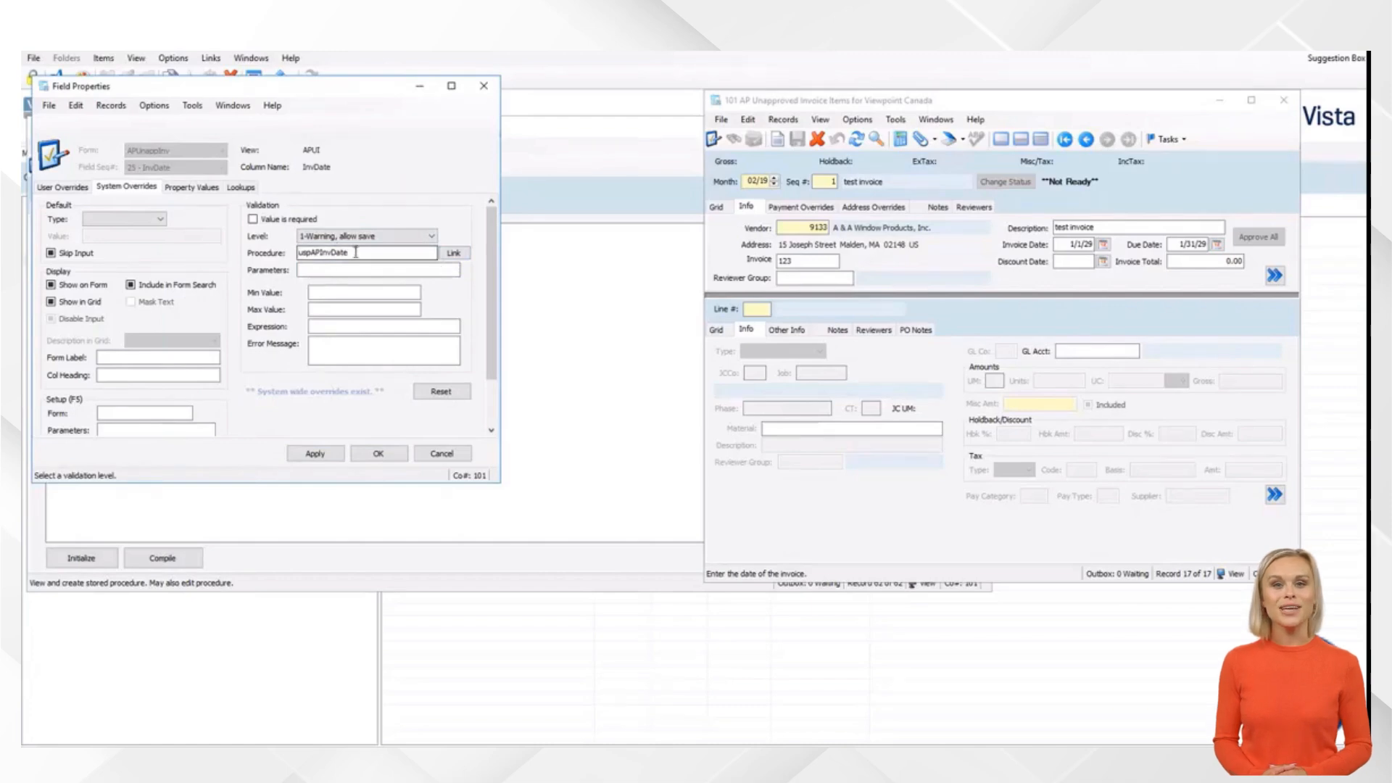
click(311, 270)
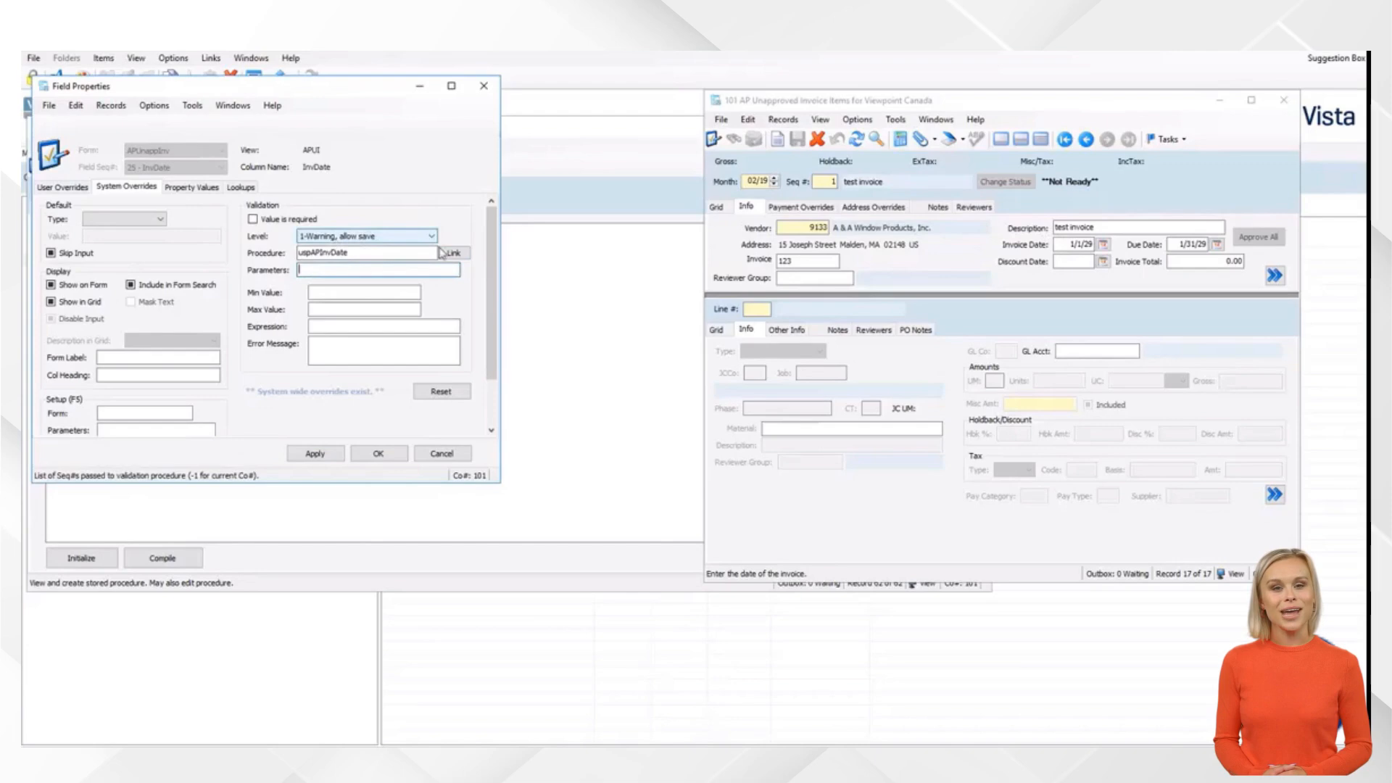
click(450, 253)
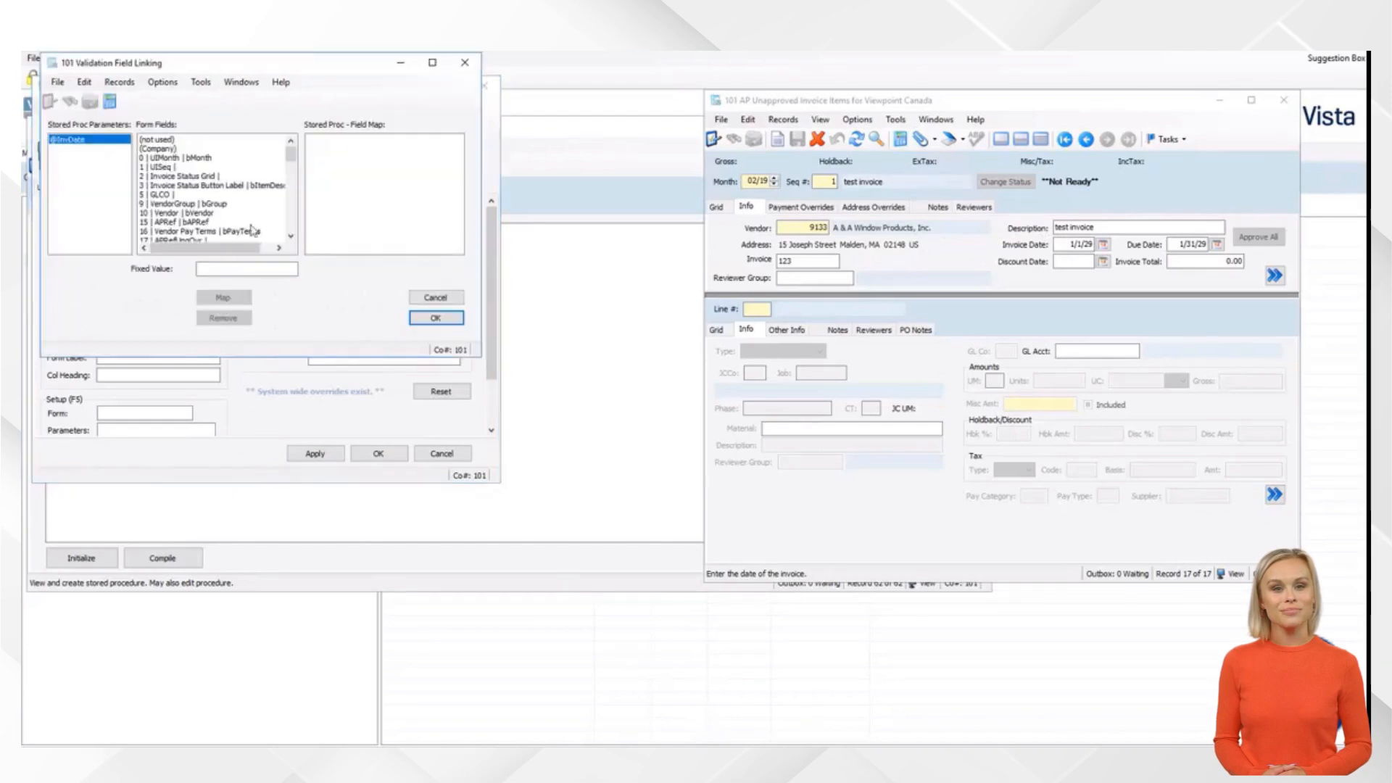
scroll(211, 203, down, 3)
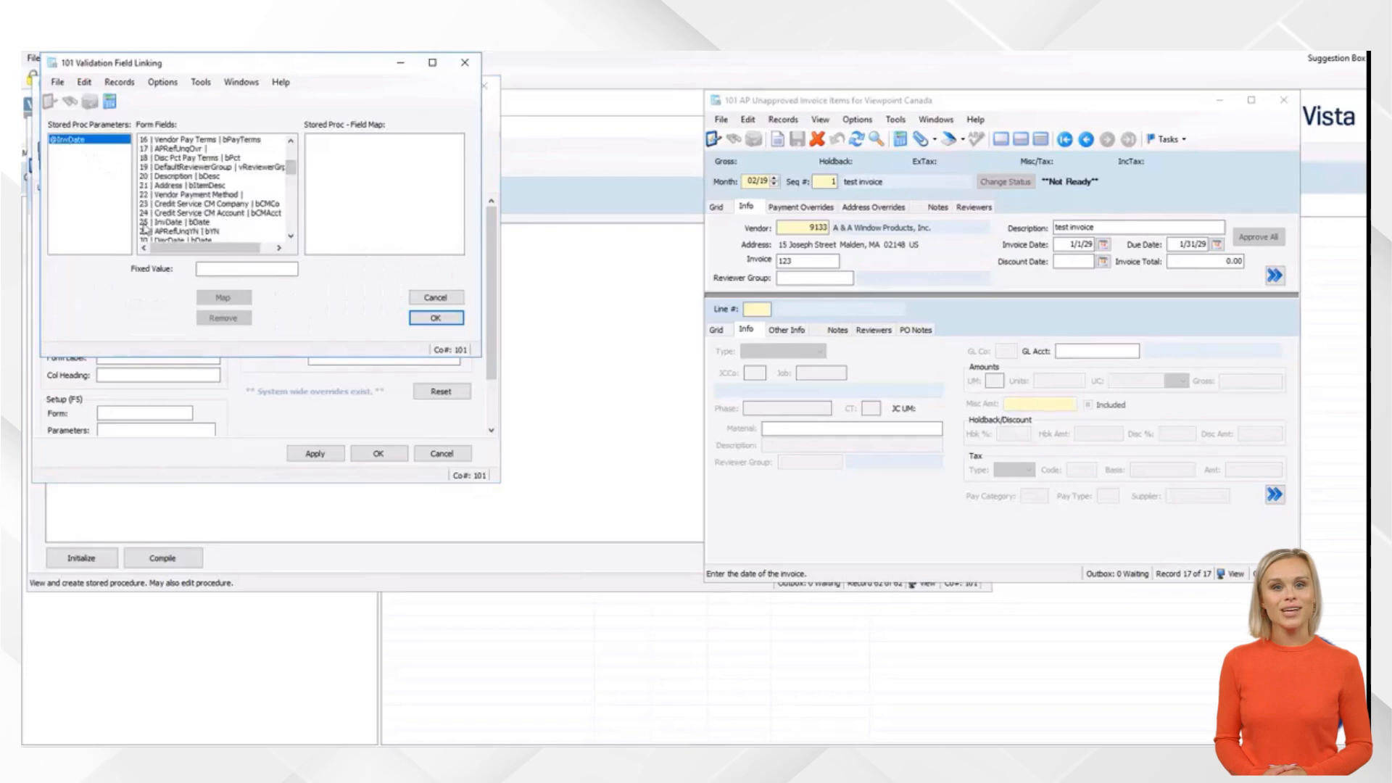
click(190, 222)
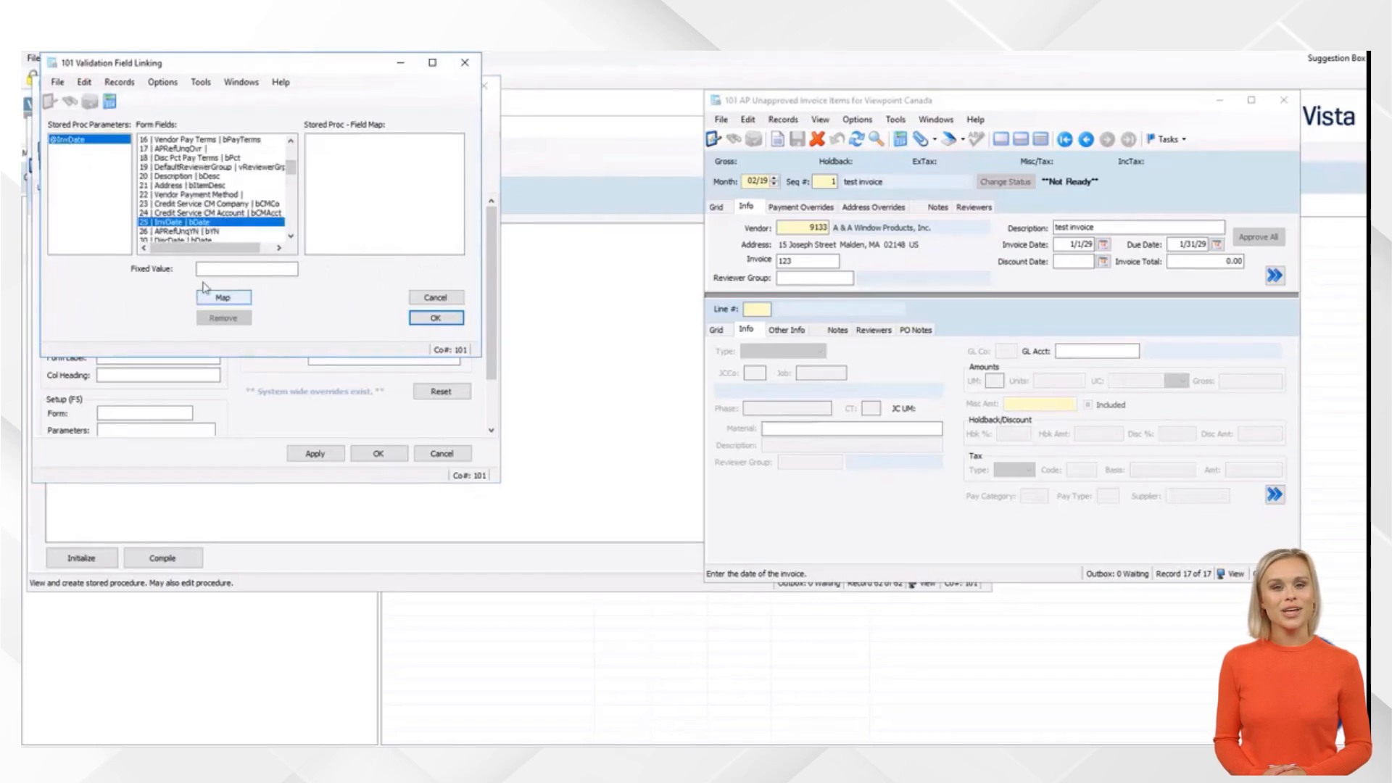
click(226, 295)
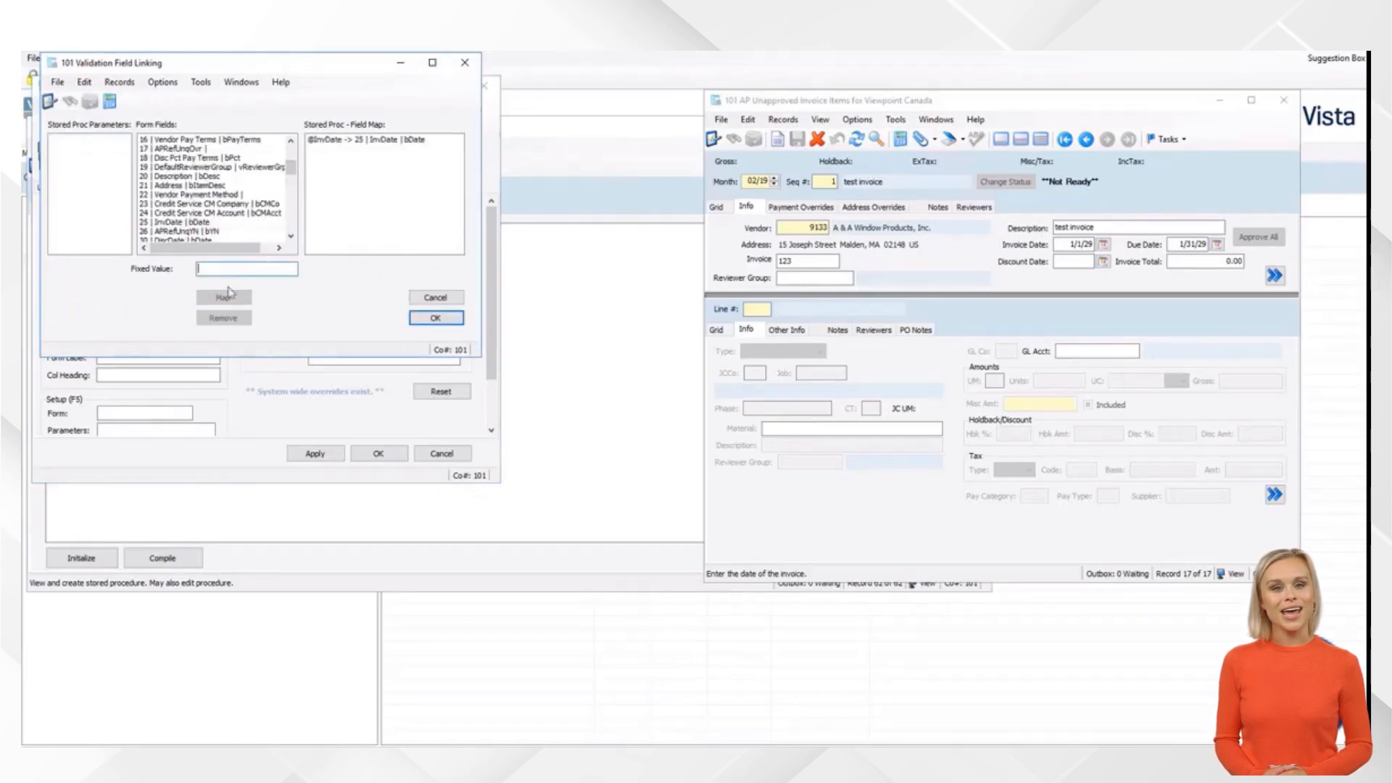
click(308, 140)
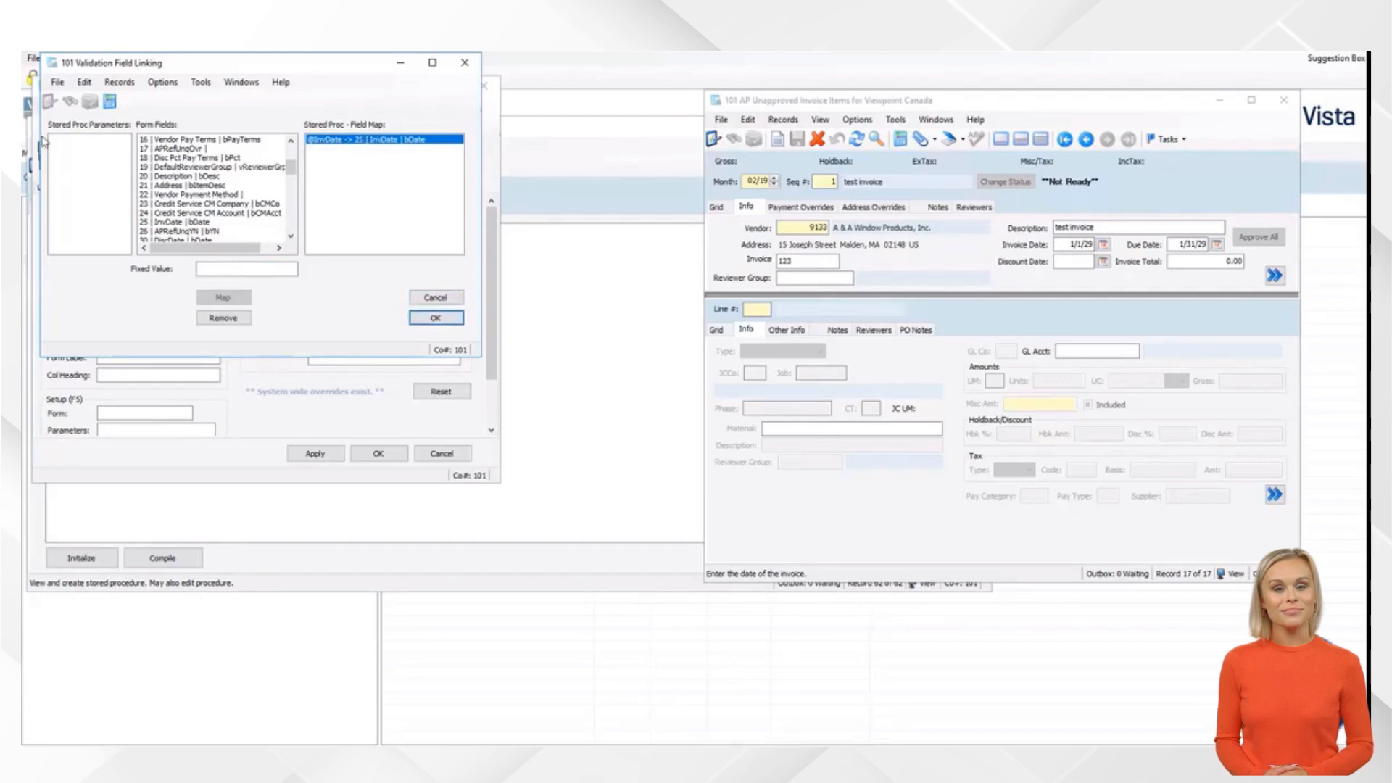
click(435, 322)
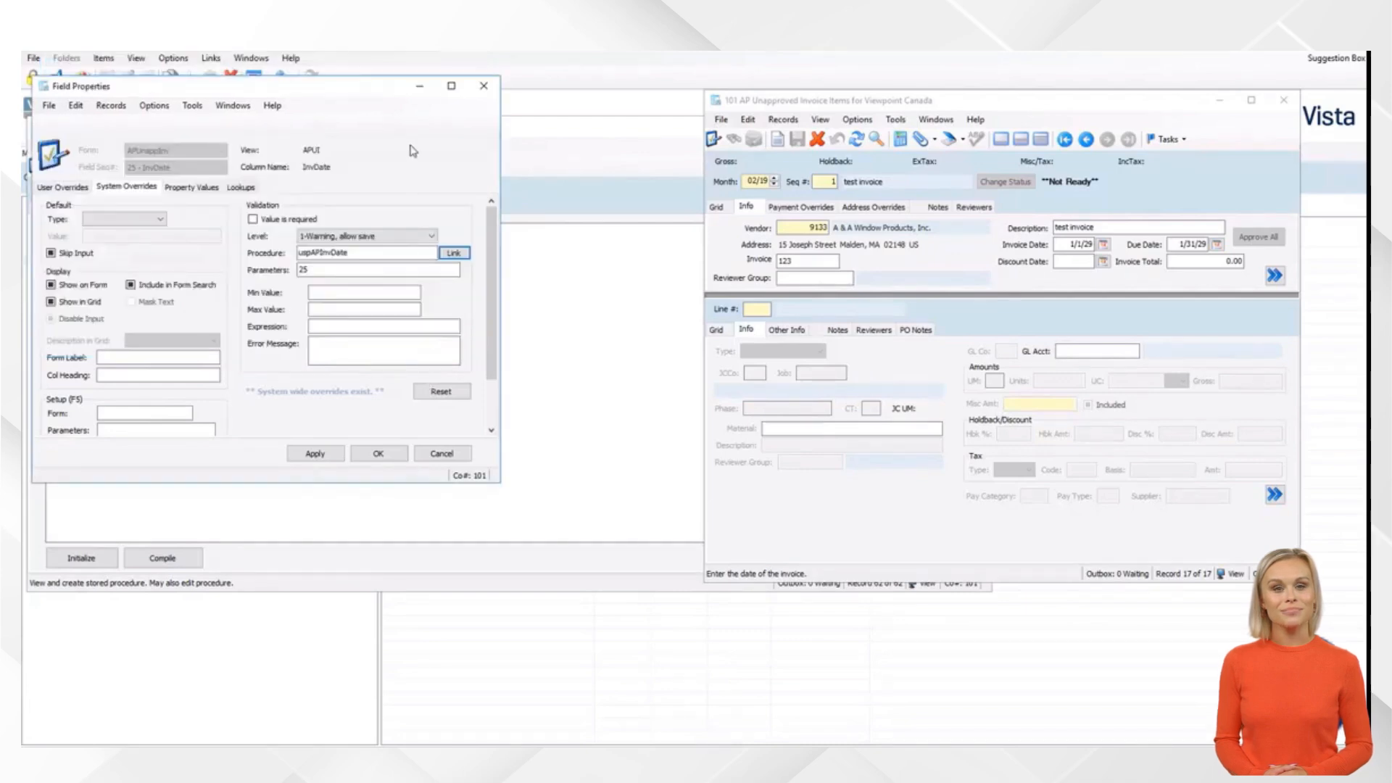
click(325, 460)
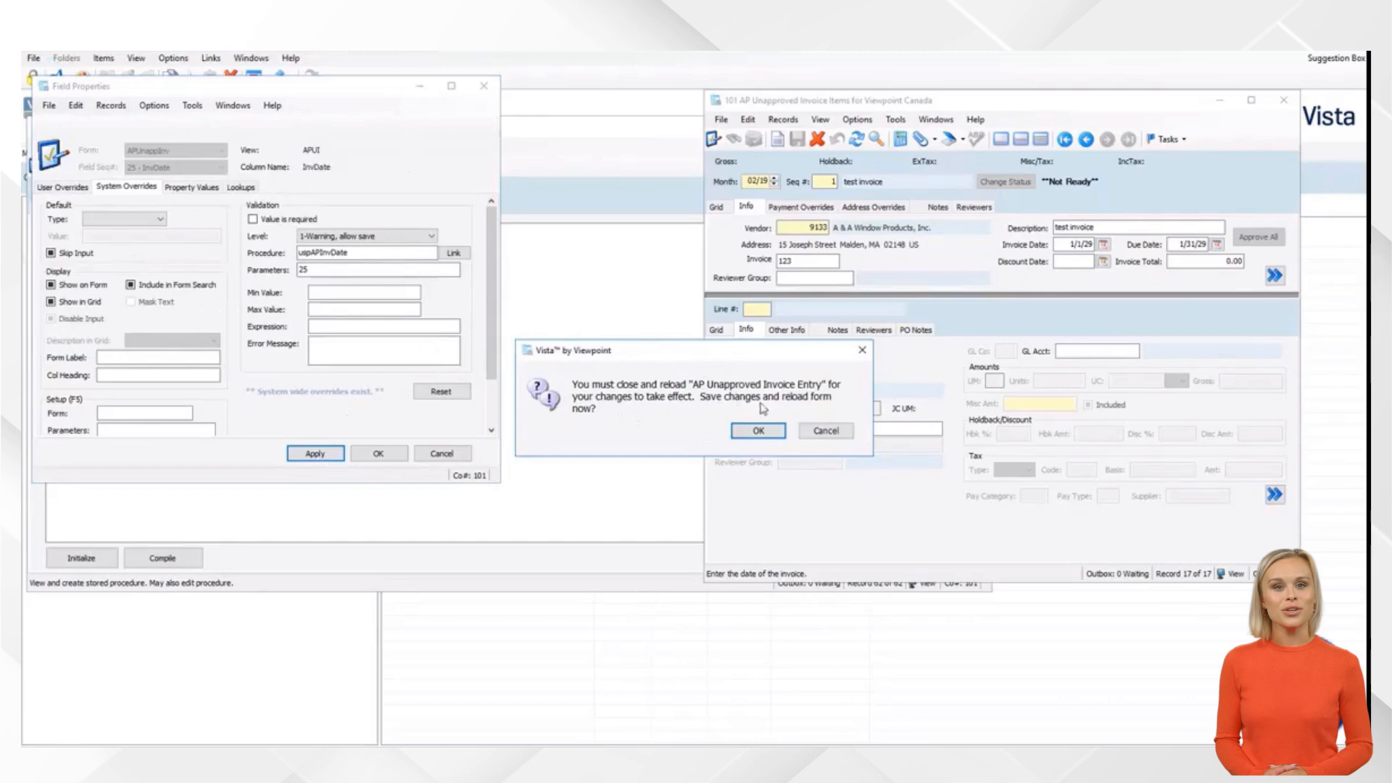
Reload the invoice form, then enter invoice date 1/1/18 and save the record
click(756, 431)
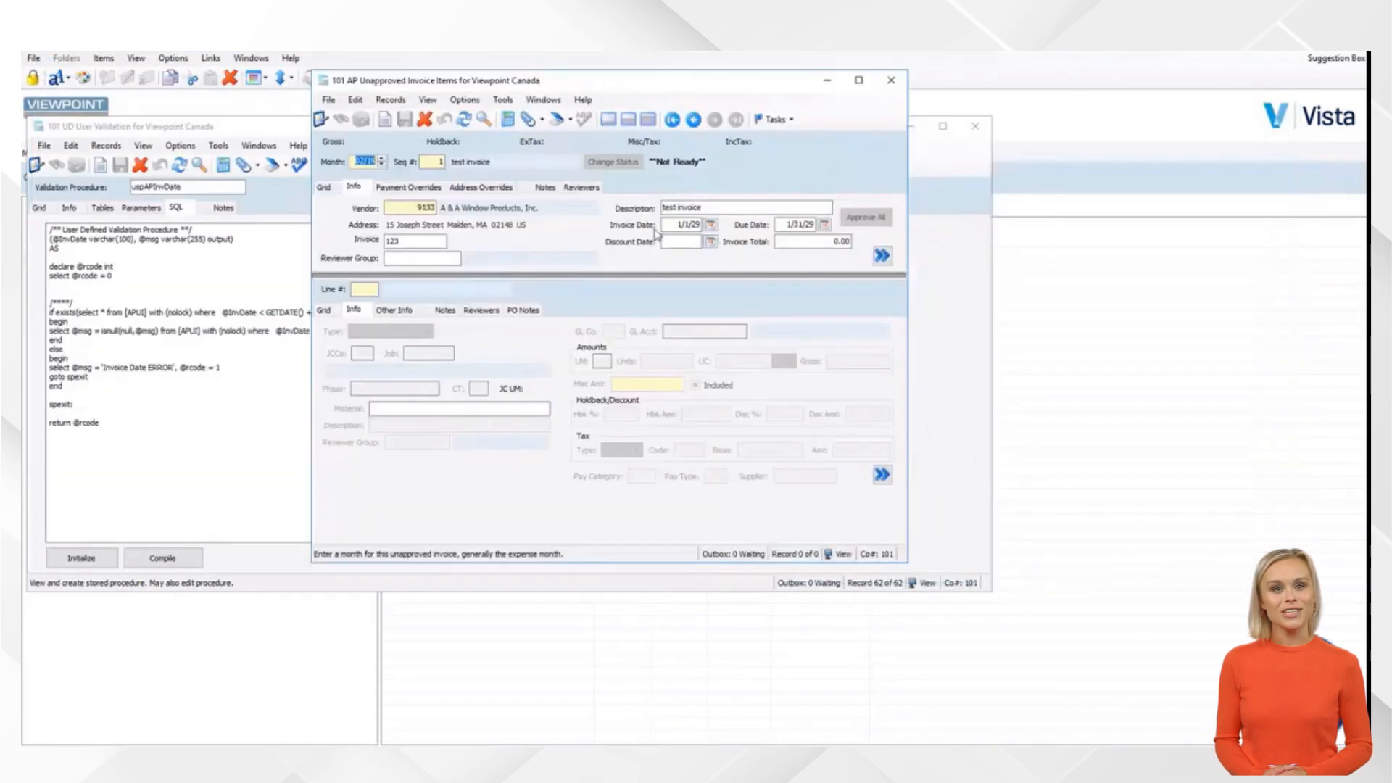
click(678, 224)
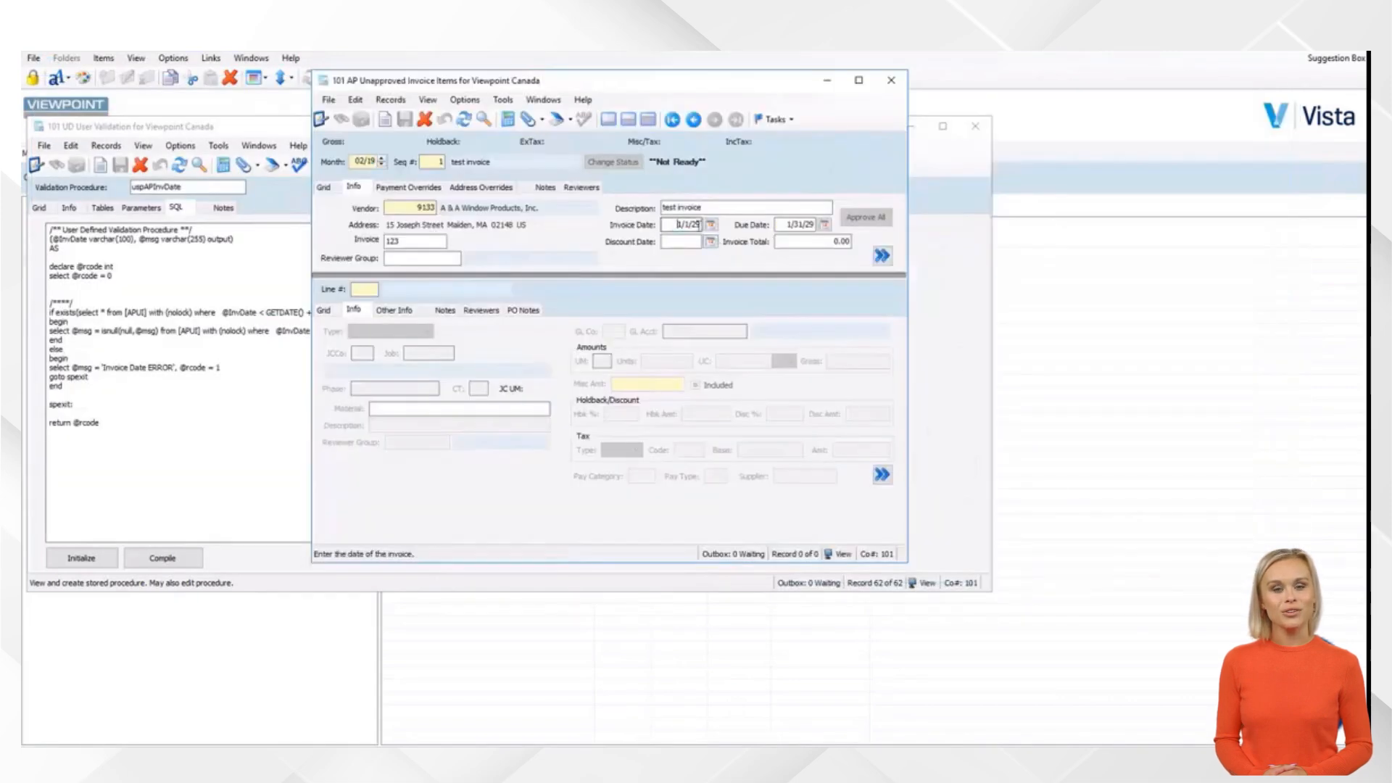
text(0101)
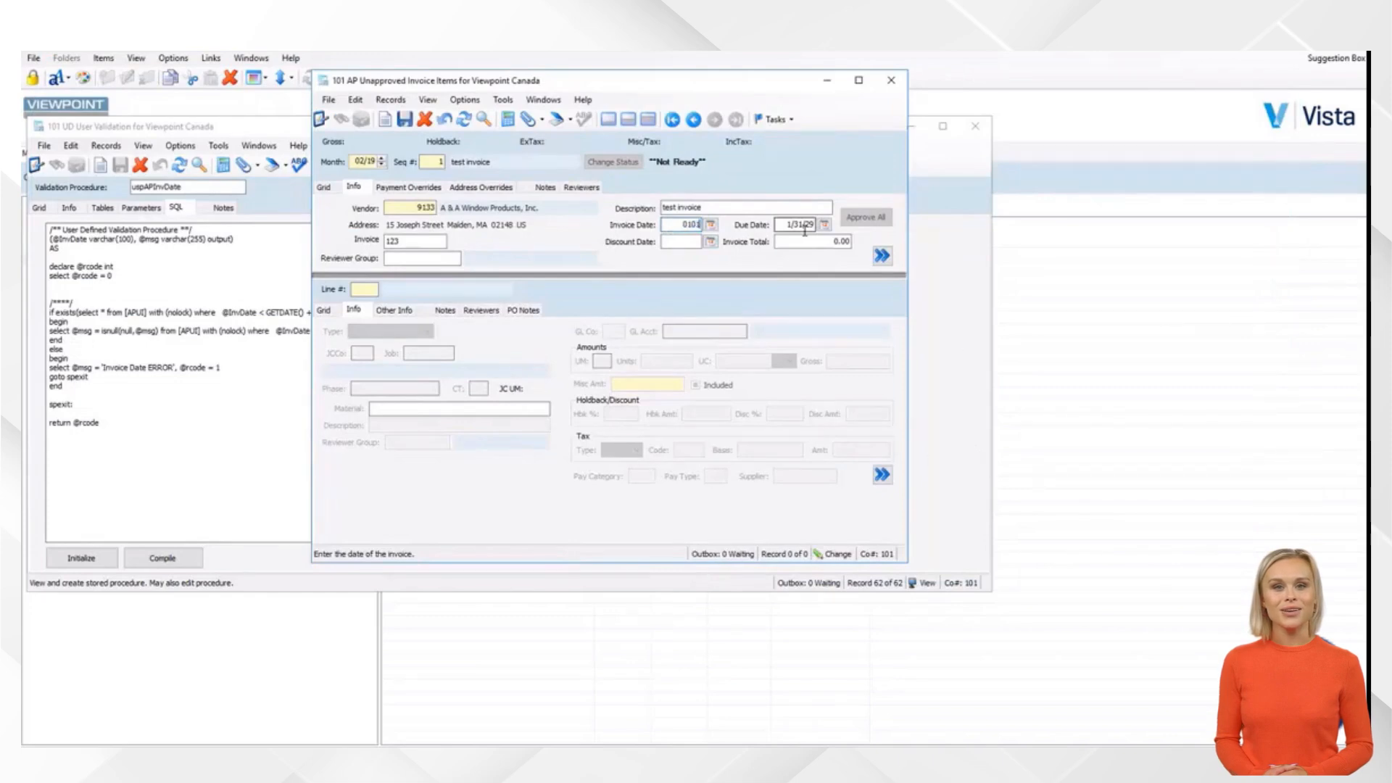
text(18)
key(Tab)
key(ctrl+s)
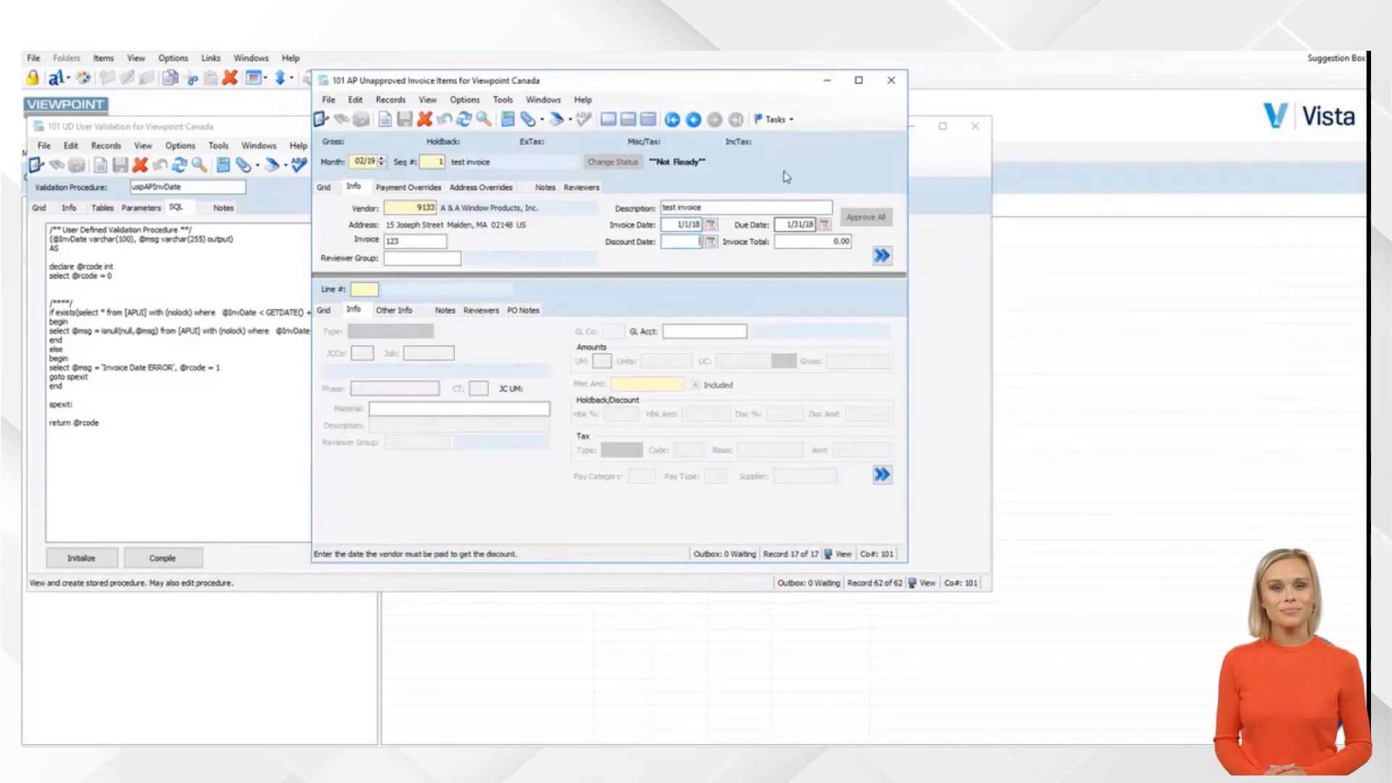
Change the invoice date to 1/1/20 and dismiss the 'Invoice Date ERROR' warning on entry and save
drag(665, 227, 793, 226)
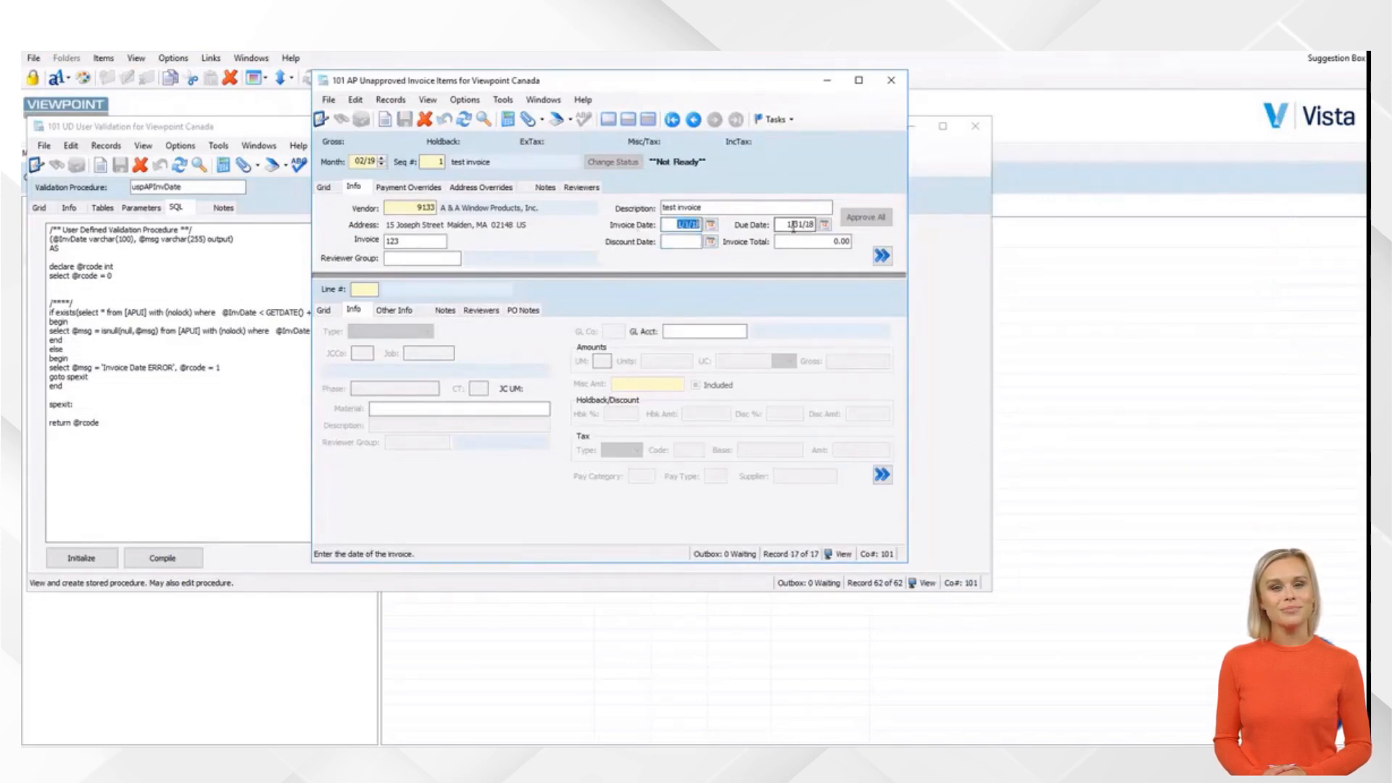
text(010120)
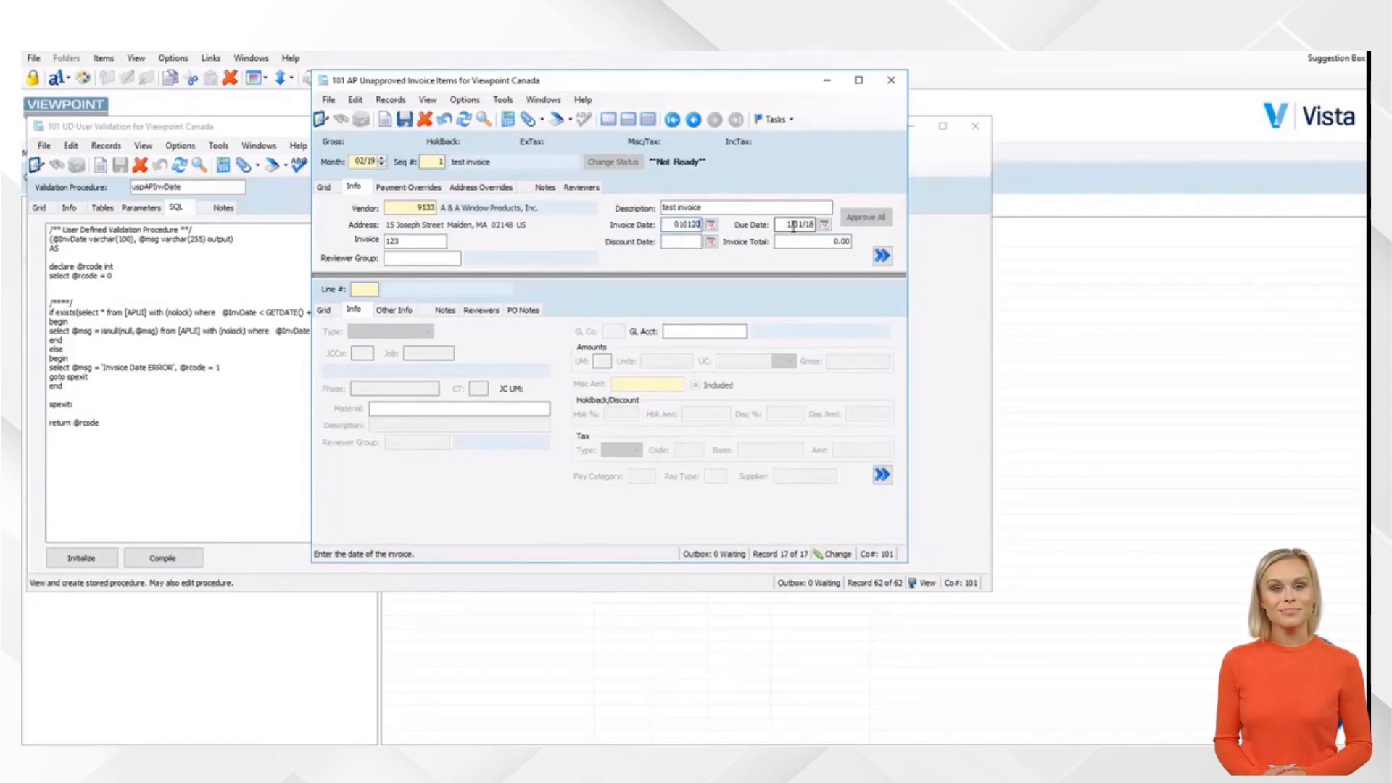
key(Tab)
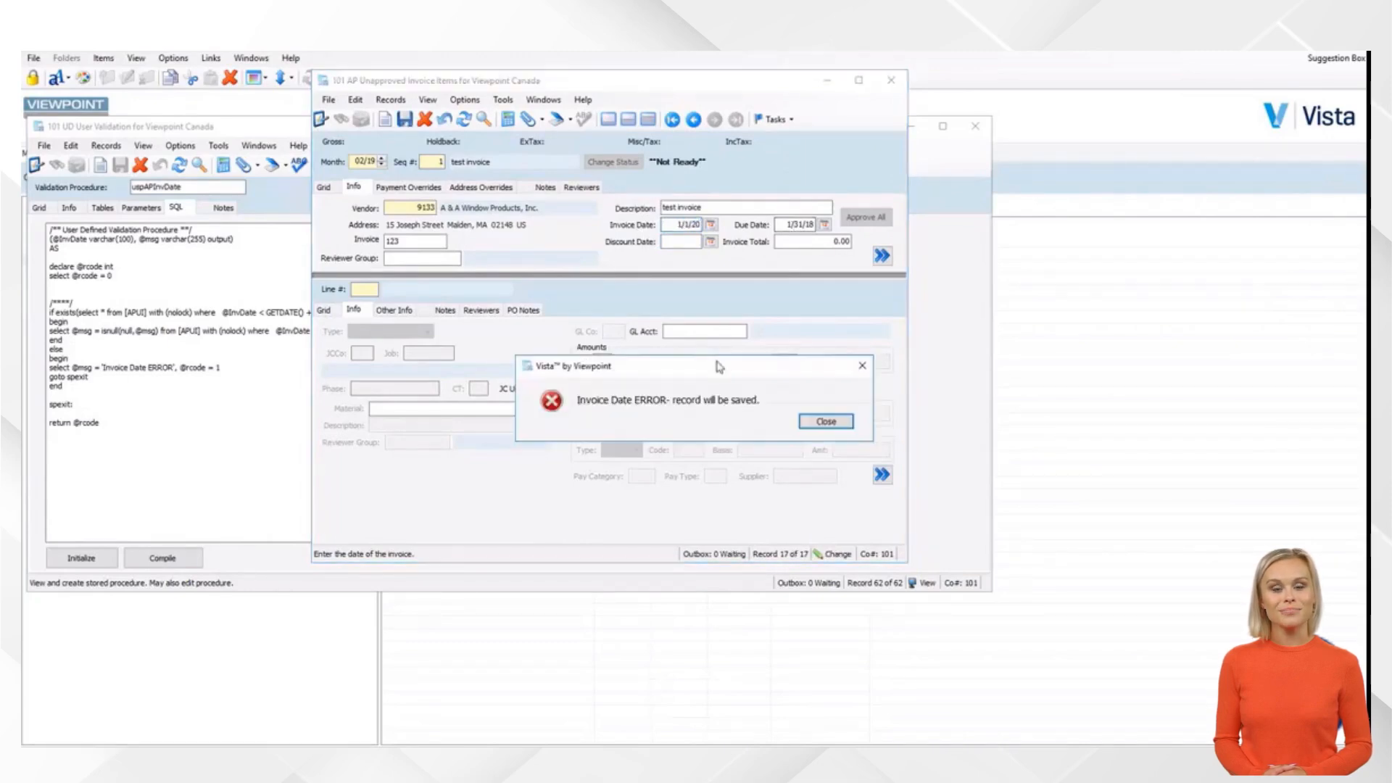
click(825, 421)
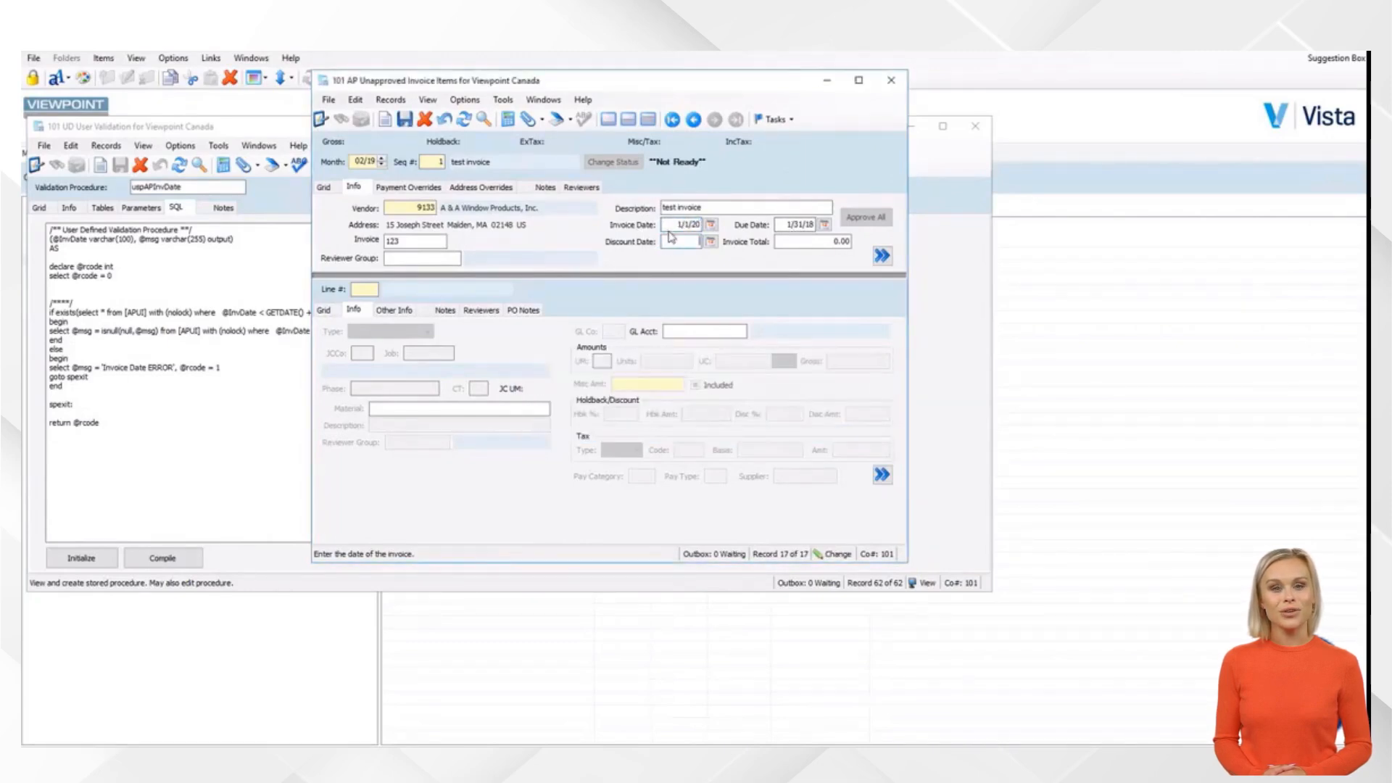
click(405, 119)
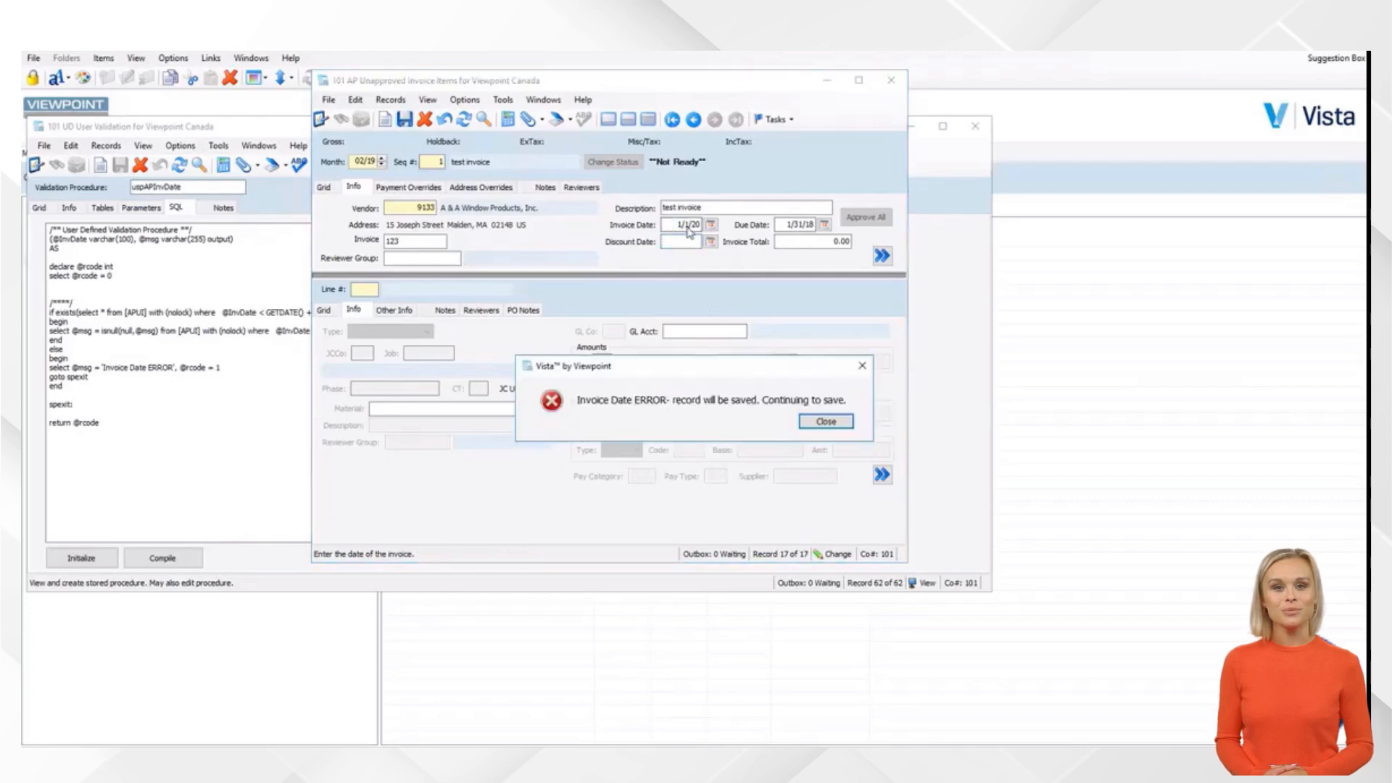
click(826, 421)
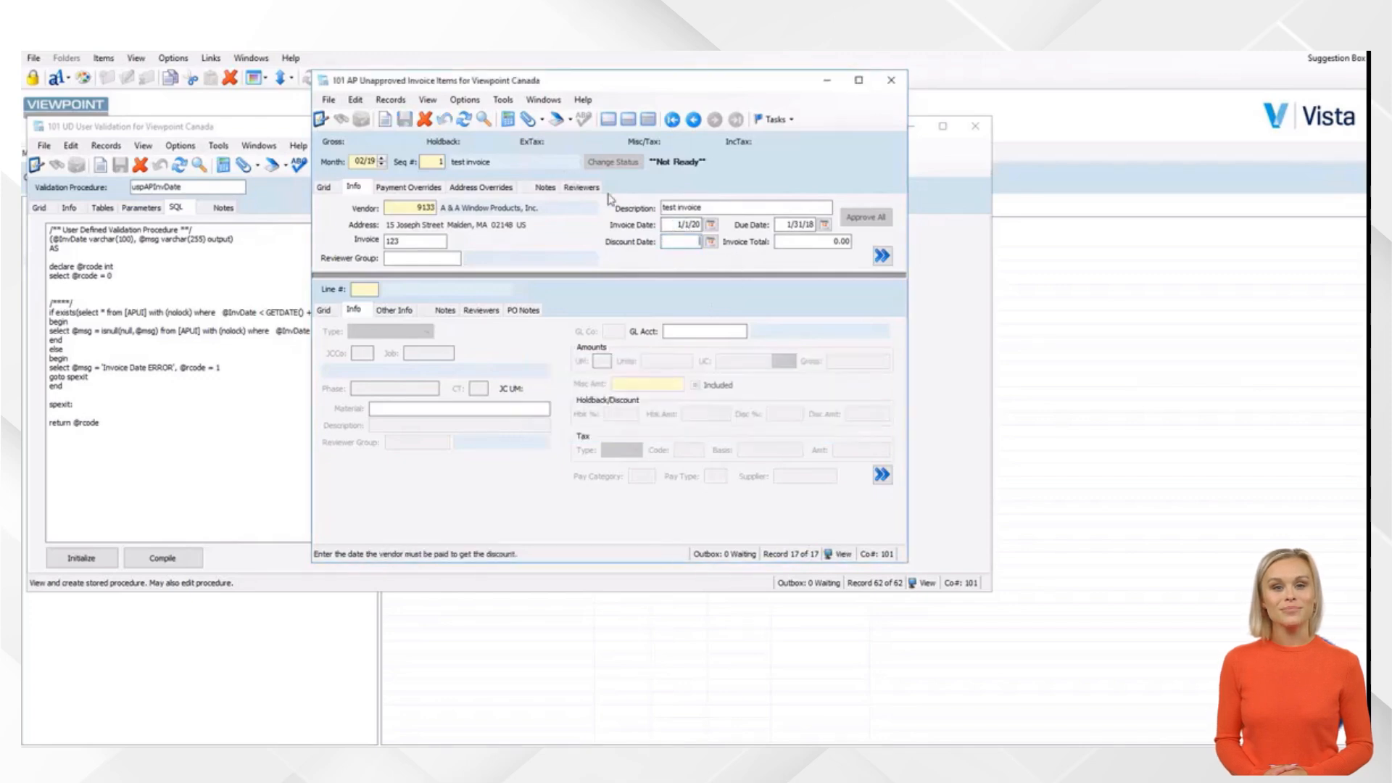
Change the invoice date to 2/15/19 and save the invoice
click(681, 224)
text(02)
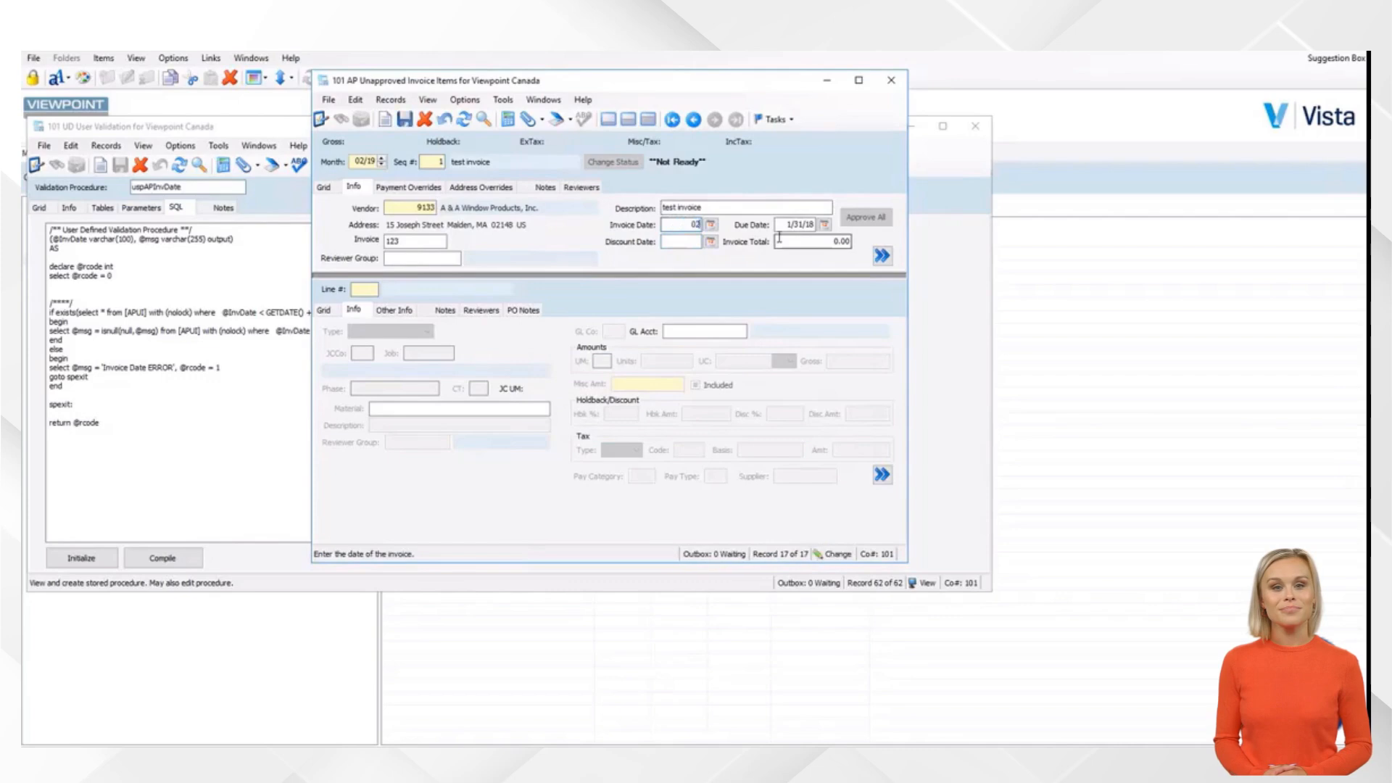
text(1519)
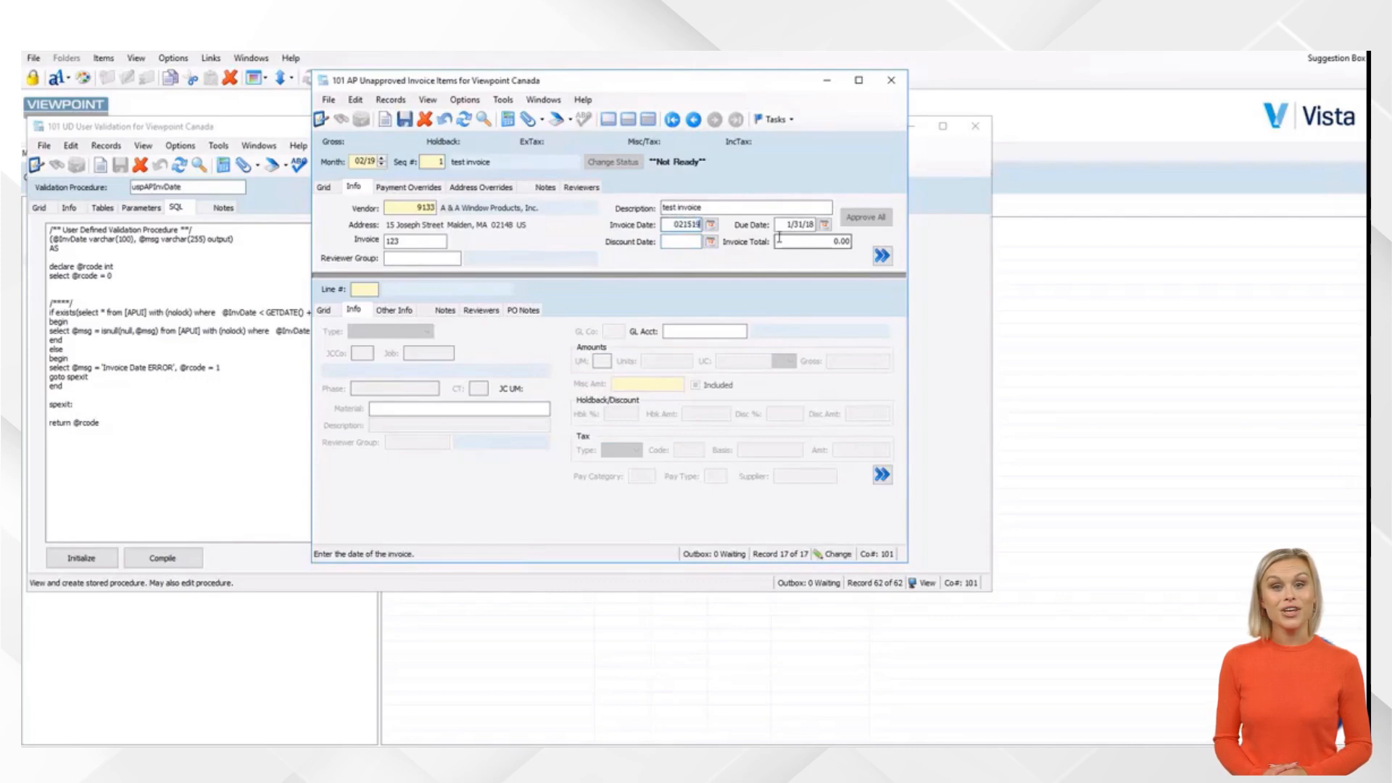
key(Tab)
click(403, 120)
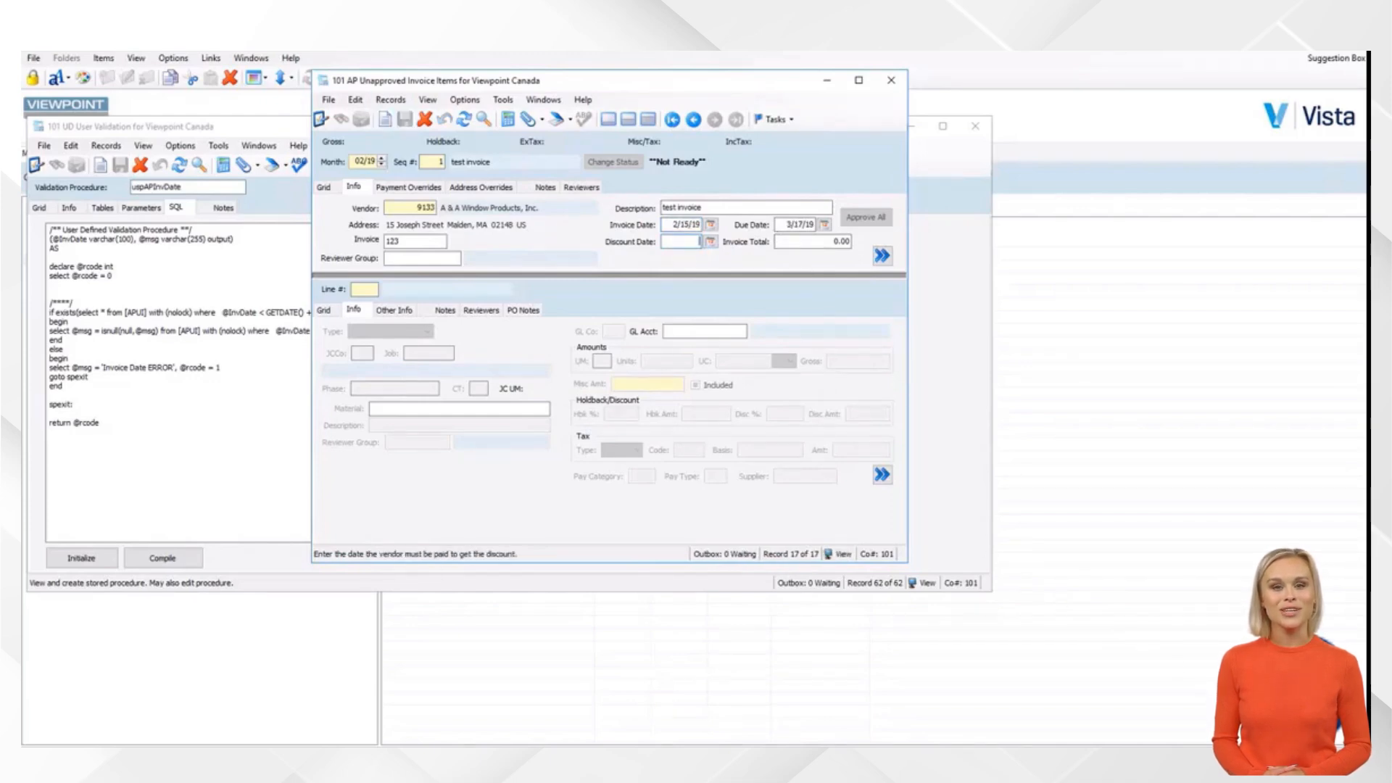
click(666, 226)
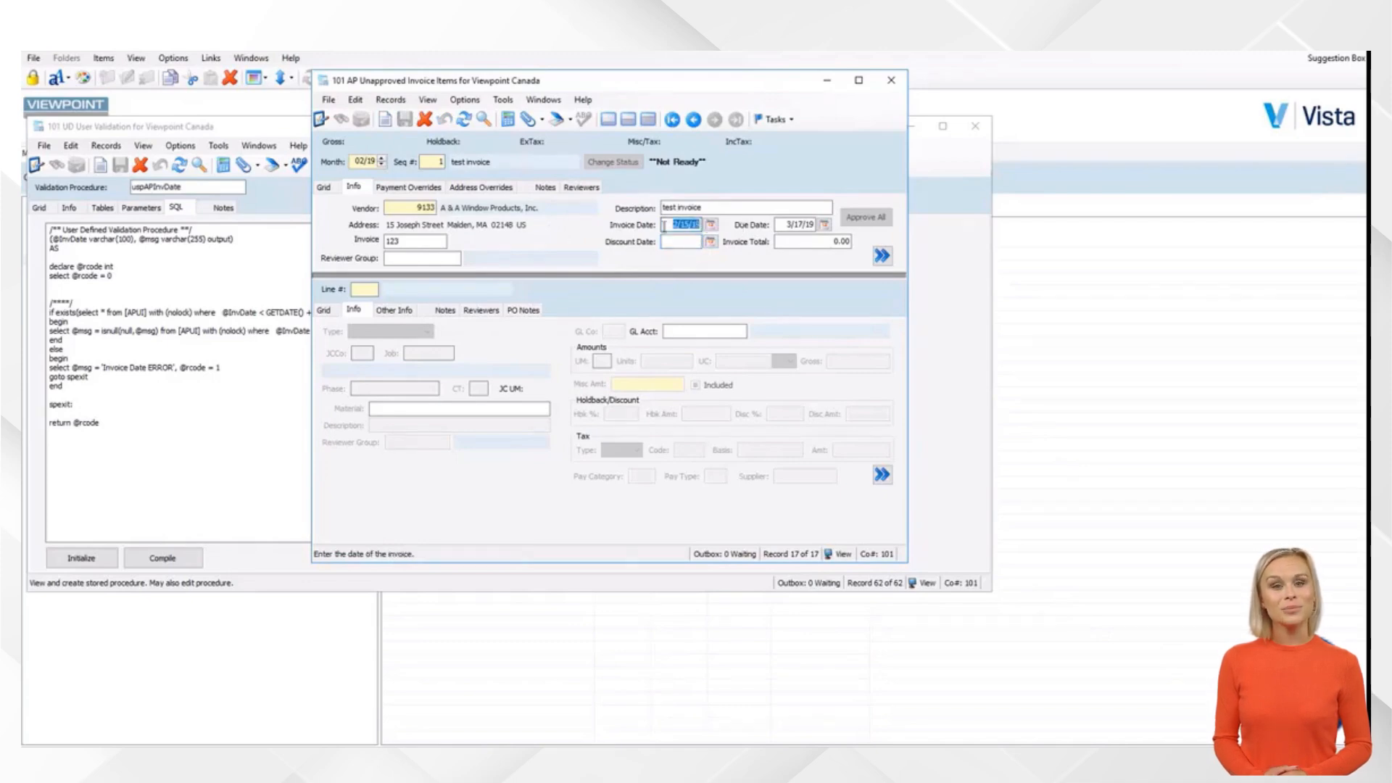